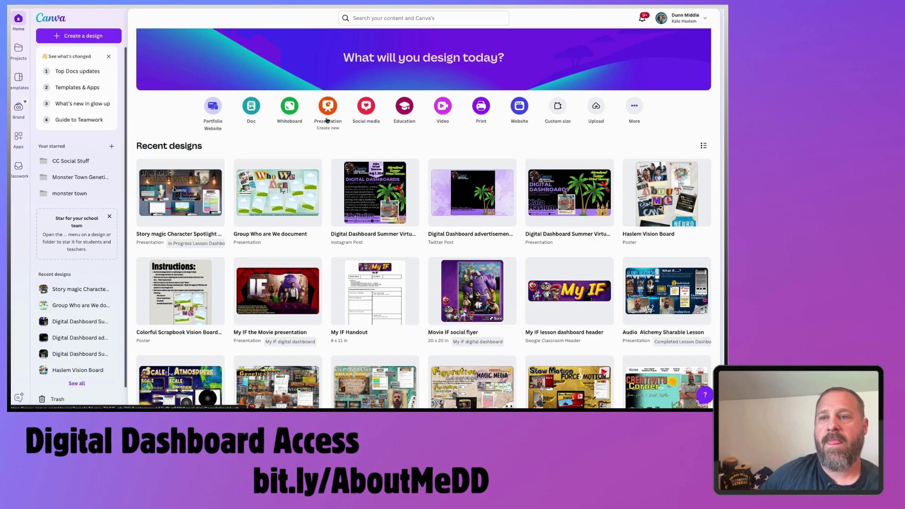
Create a blank presentation and search the elements for "old paper"
click(327, 120)
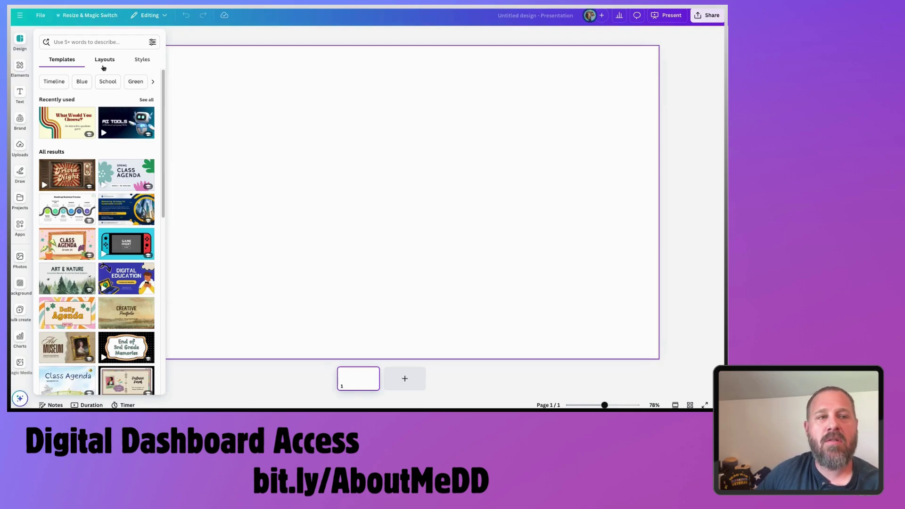
click(19, 67)
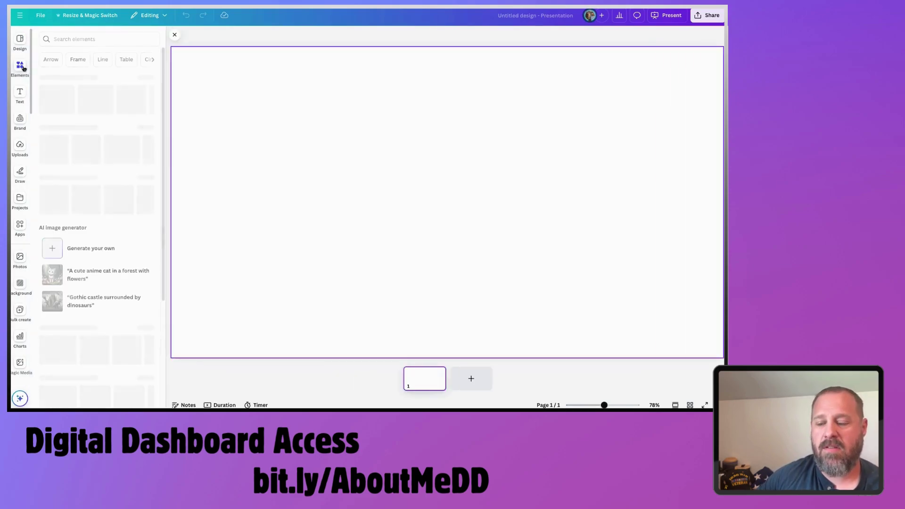
click(102, 40)
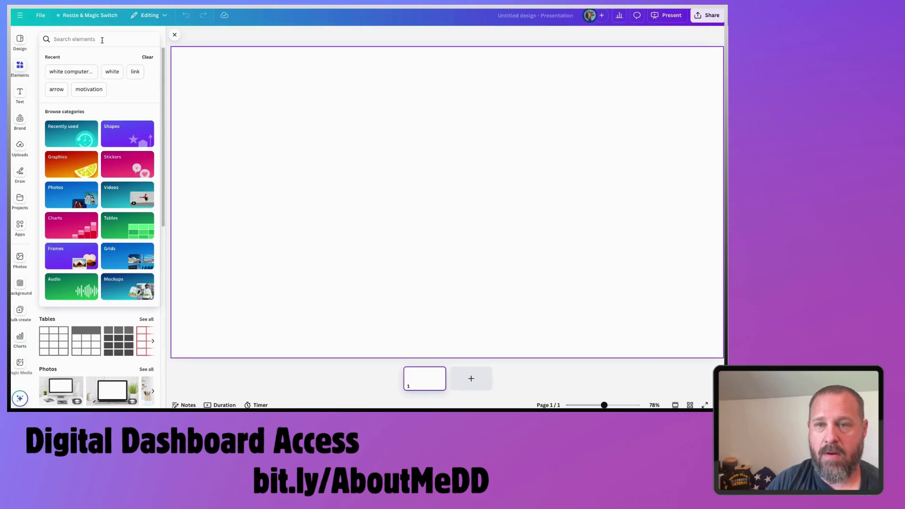
text(old paper)
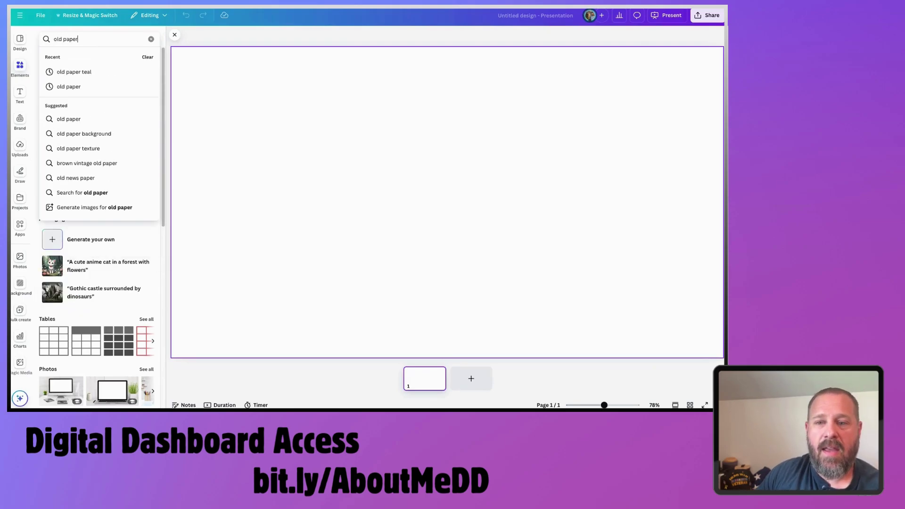
key(Return)
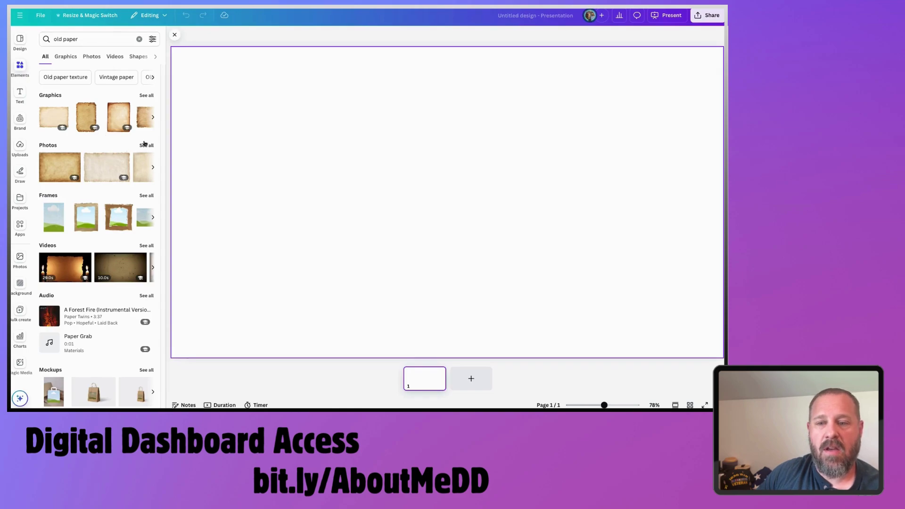
Add the crumpled grey paper photo from the full photo results and set it as the page background
click(145, 145)
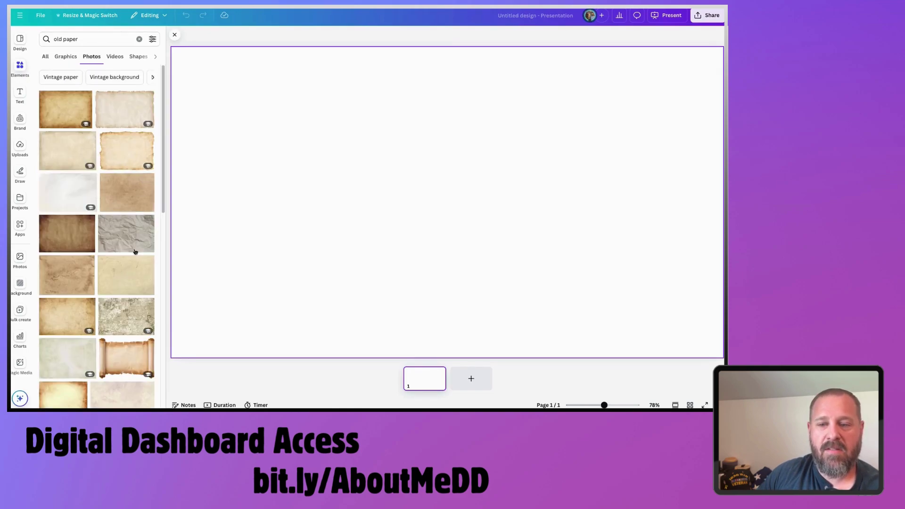
scroll(135, 252, down, 5)
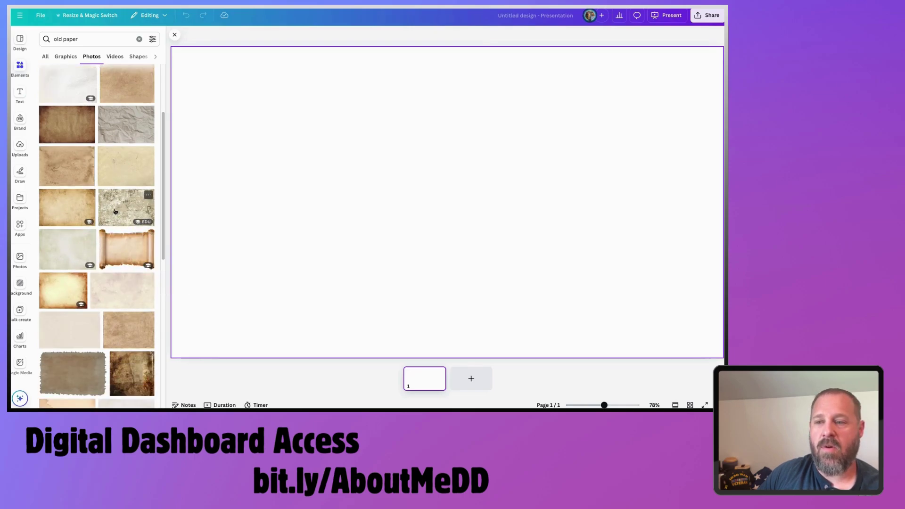
click(126, 124)
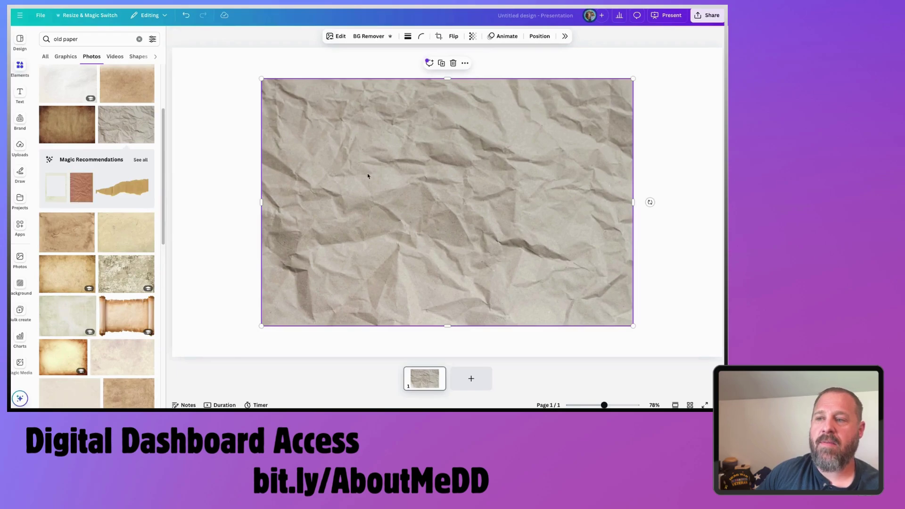
click(465, 63)
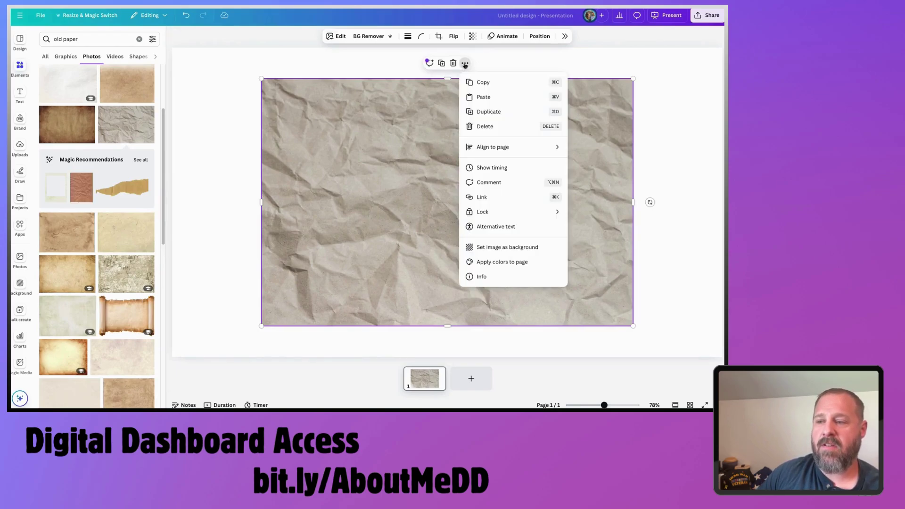
click(500, 249)
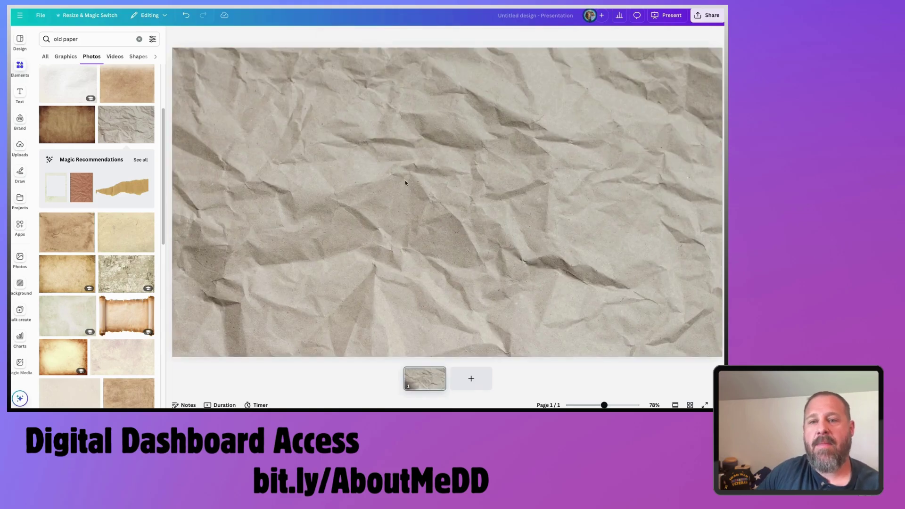
Replace the element search with "newspaper letters"
click(21, 91)
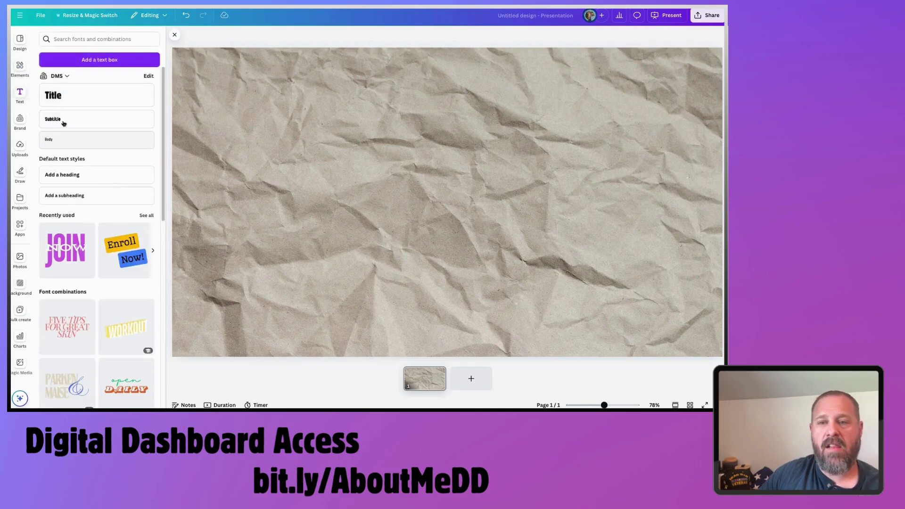
click(20, 68)
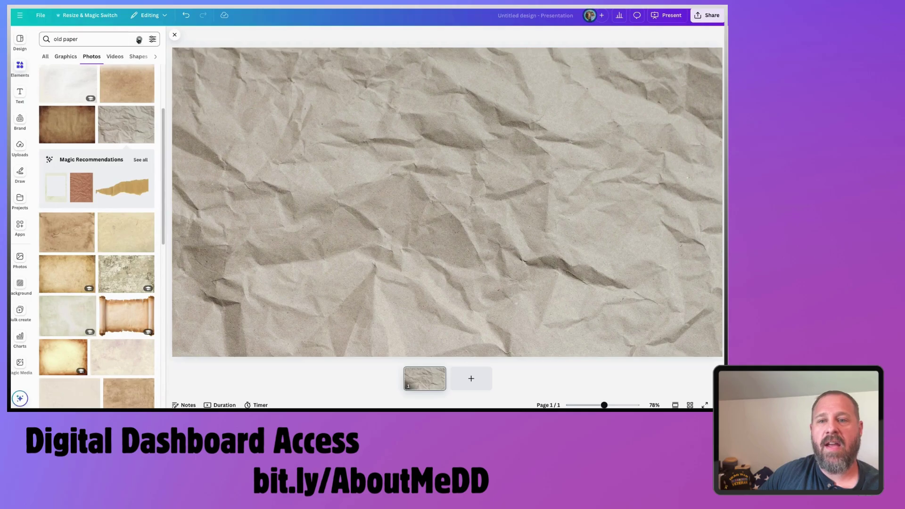
click(139, 39)
click(94, 41)
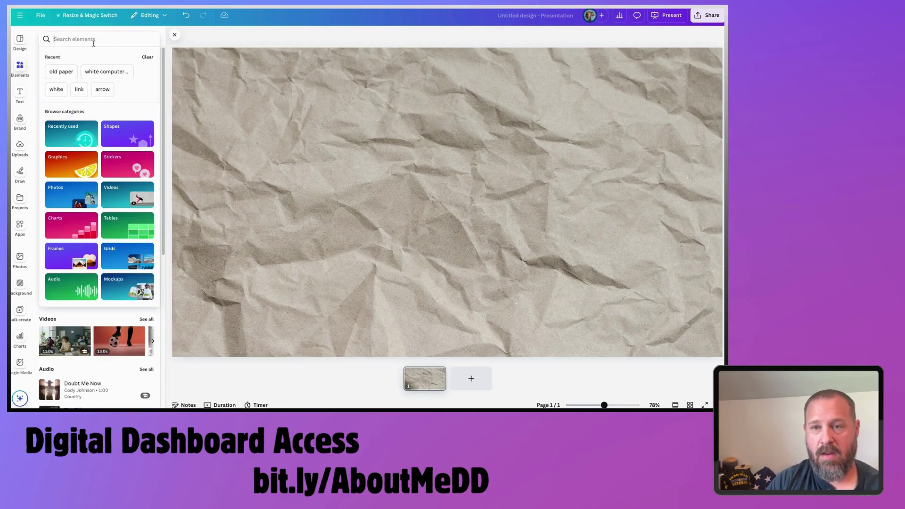
text(news)
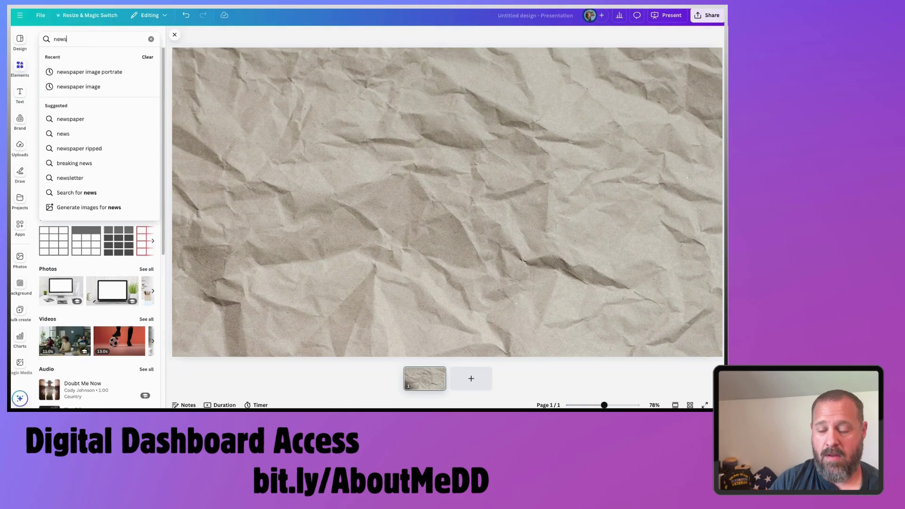
text(pa)
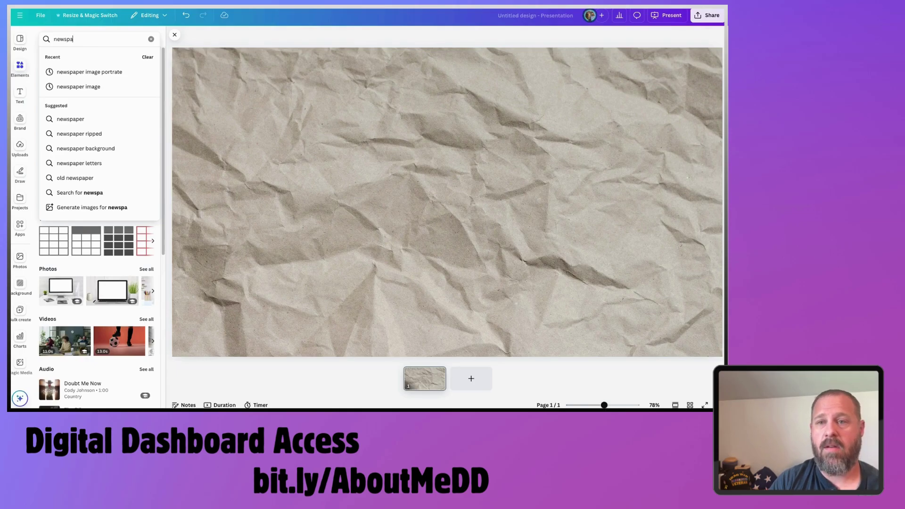
text(per lette)
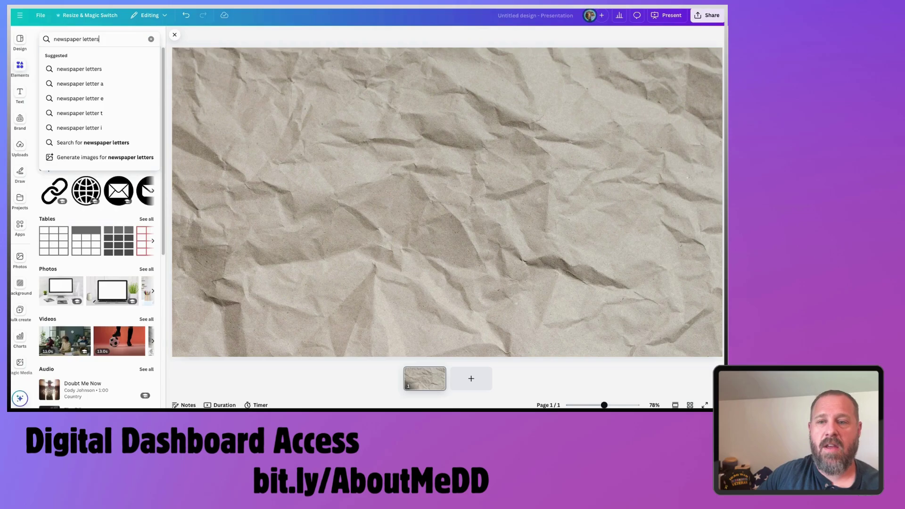
text(rs)
key(Return)
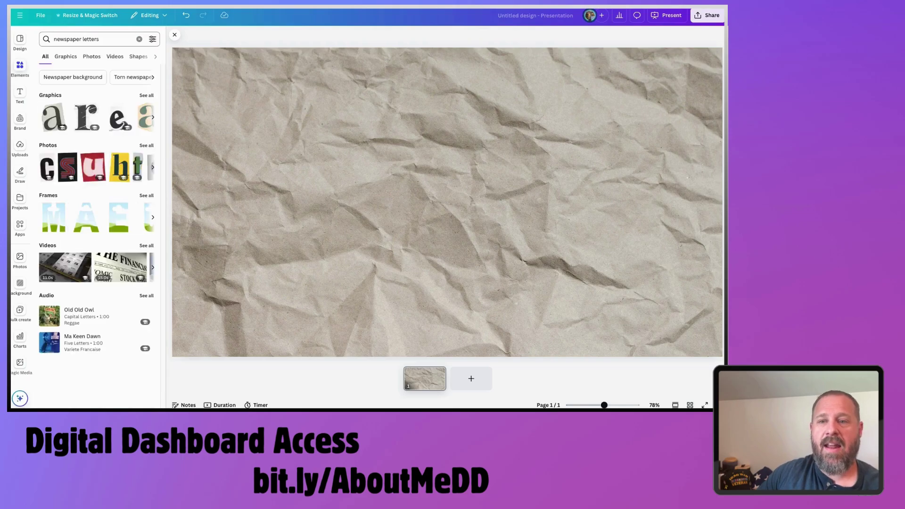
Show all matching graphics and open the collection containing the magenta-on-yellow cutout letter s
click(147, 96)
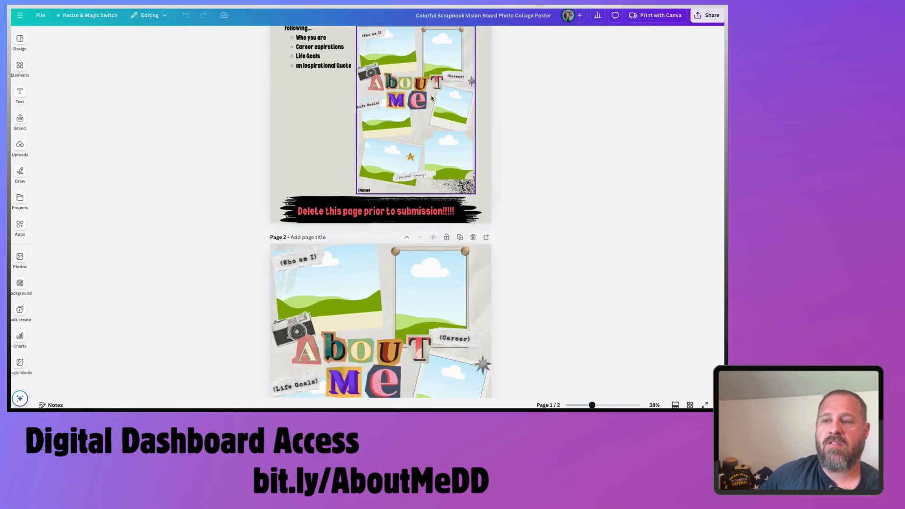
scroll(432, 98, up, 3)
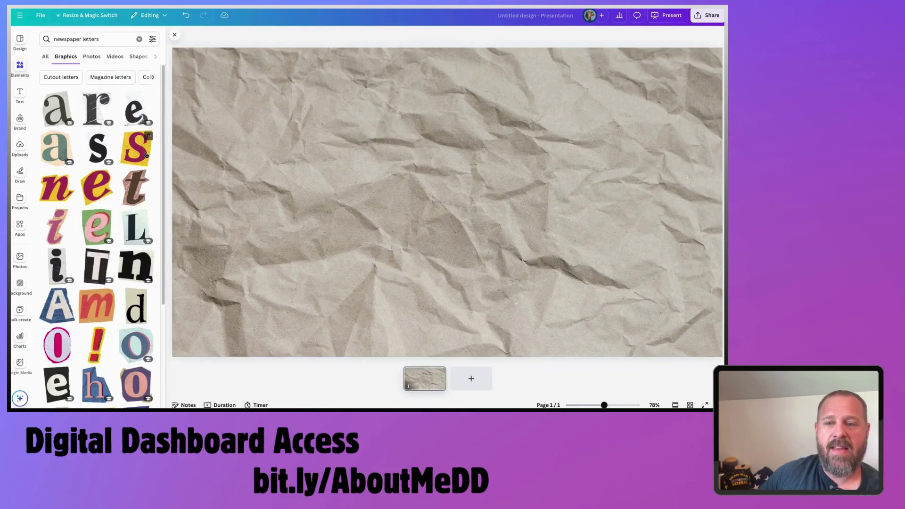
click(149, 137)
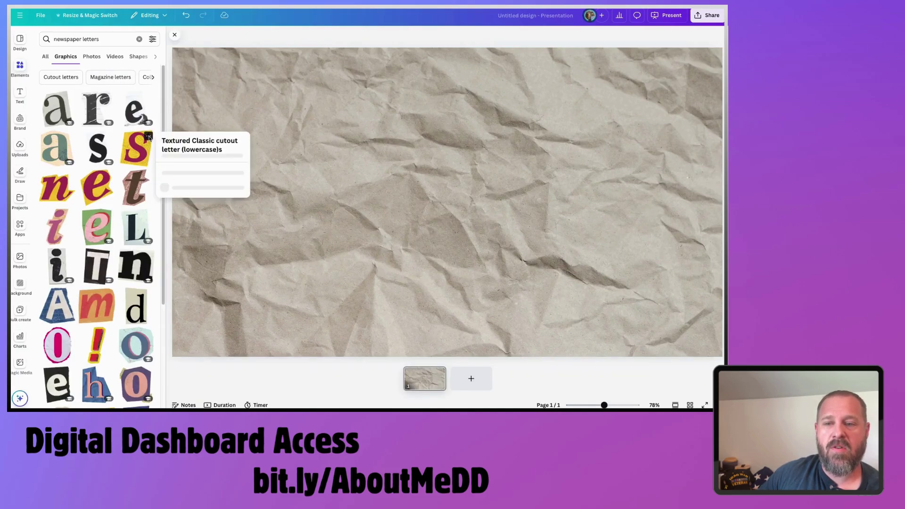
click(186, 307)
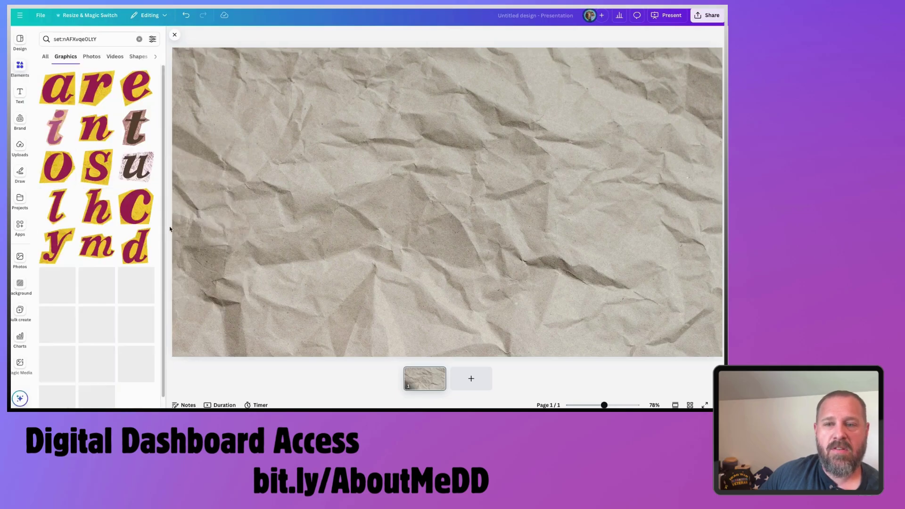
Try the lowercase magenta-on-yellow letters a, b and o on the page, then remove the o and b
click(60, 92)
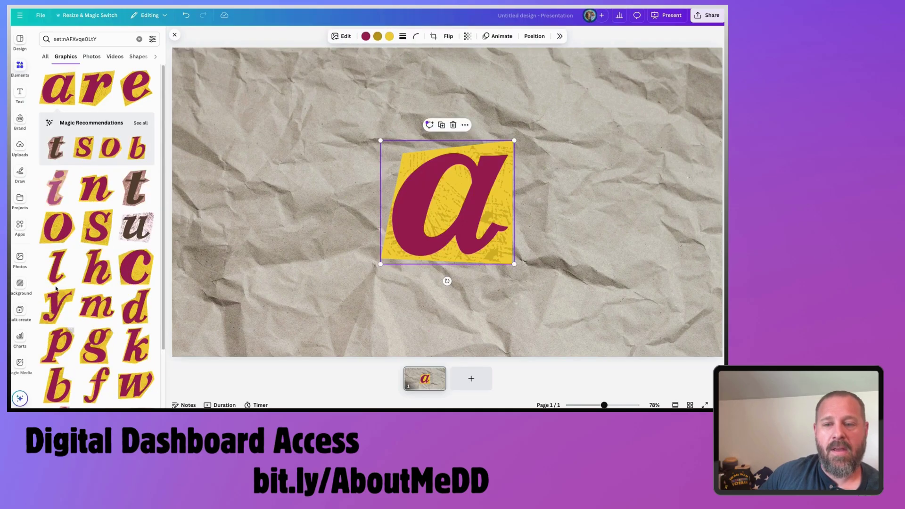
click(61, 382)
click(59, 167)
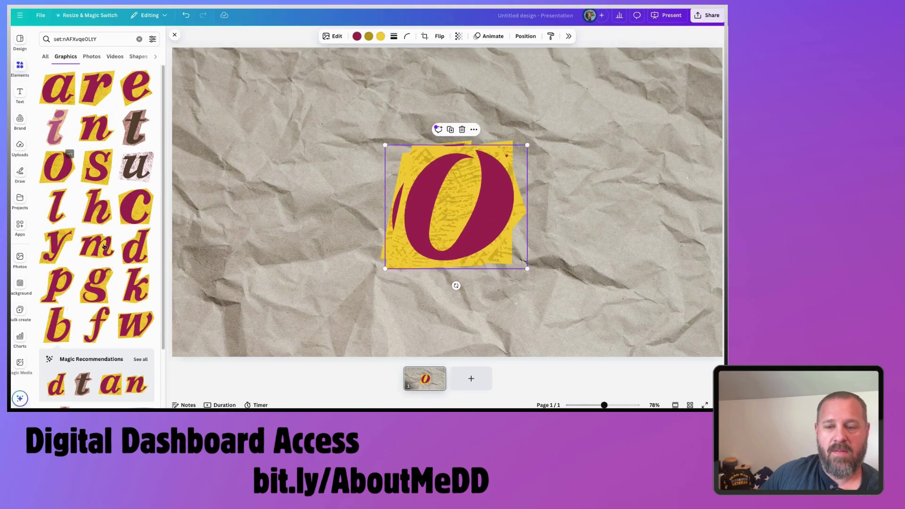
scroll(121, 253, down, 2)
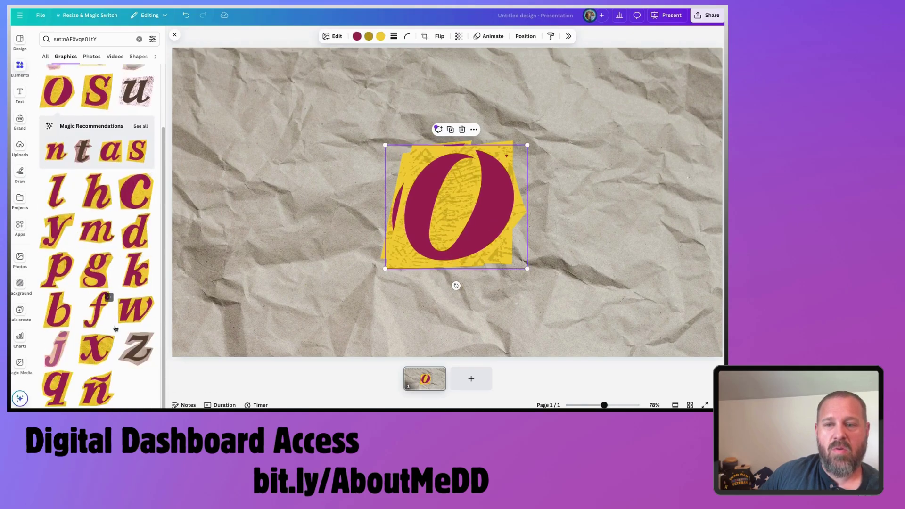
scroll(110, 216, up, 2)
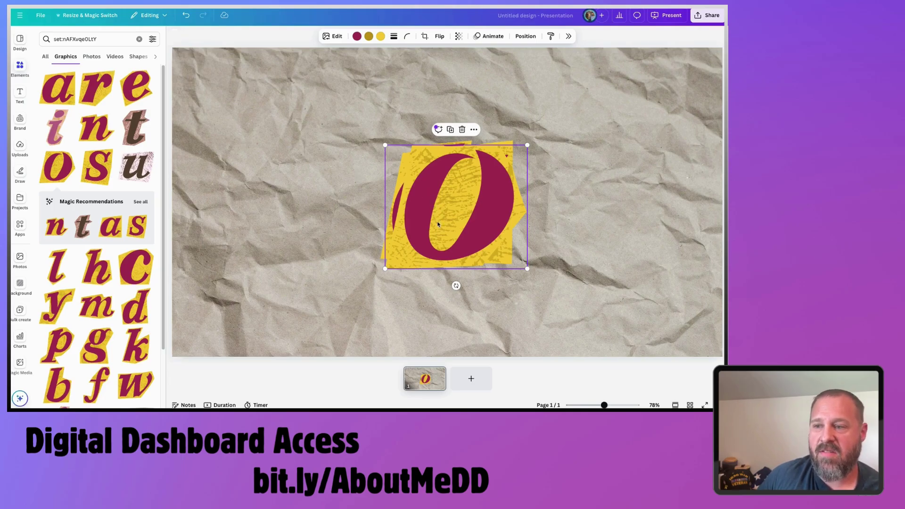
key(b)
key(a)
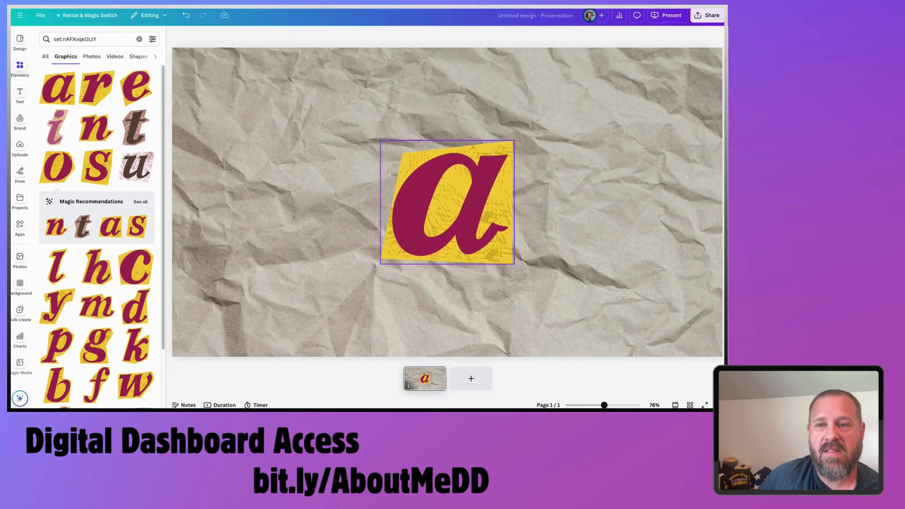
Clear the element search and show more graphics like the recently used cutout letter b
click(139, 39)
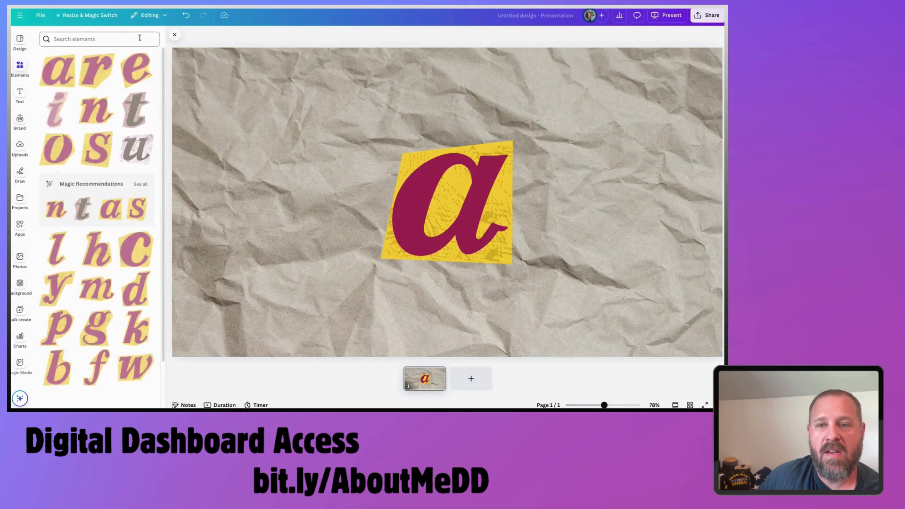
click(95, 91)
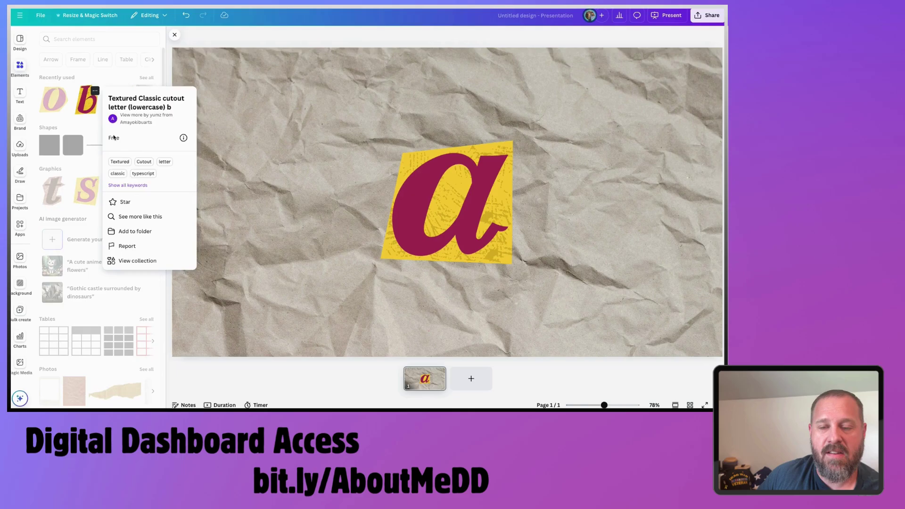
click(139, 217)
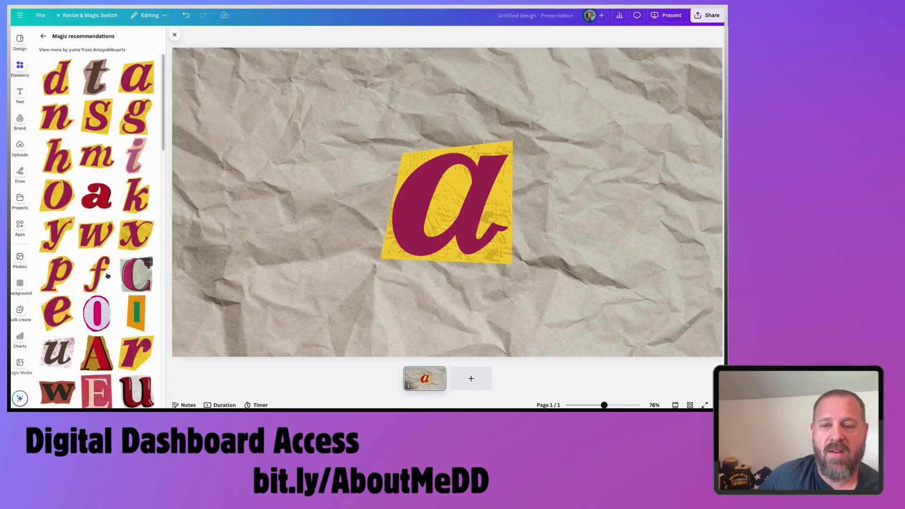
Add the red capital A on torn yellow paper, shift it toward the page's left half and delete the lowercase a
scroll(94, 306, down, 1)
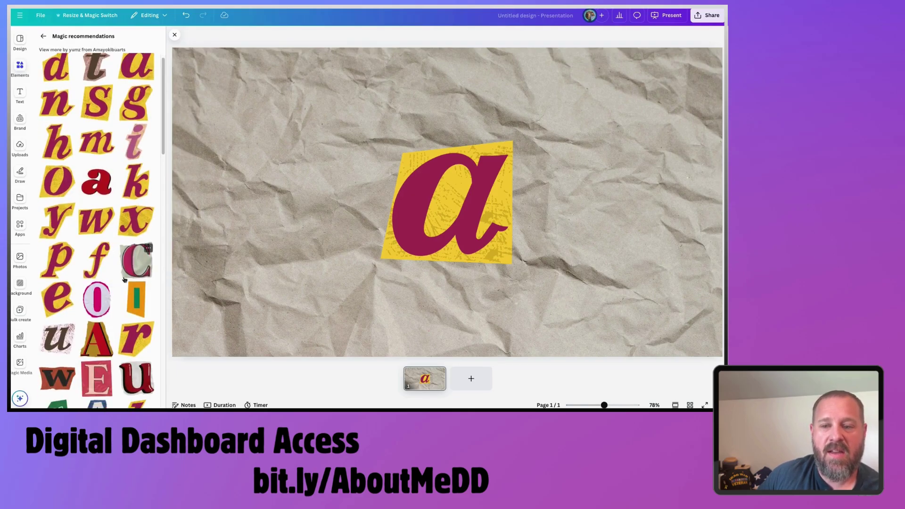
click(96, 340)
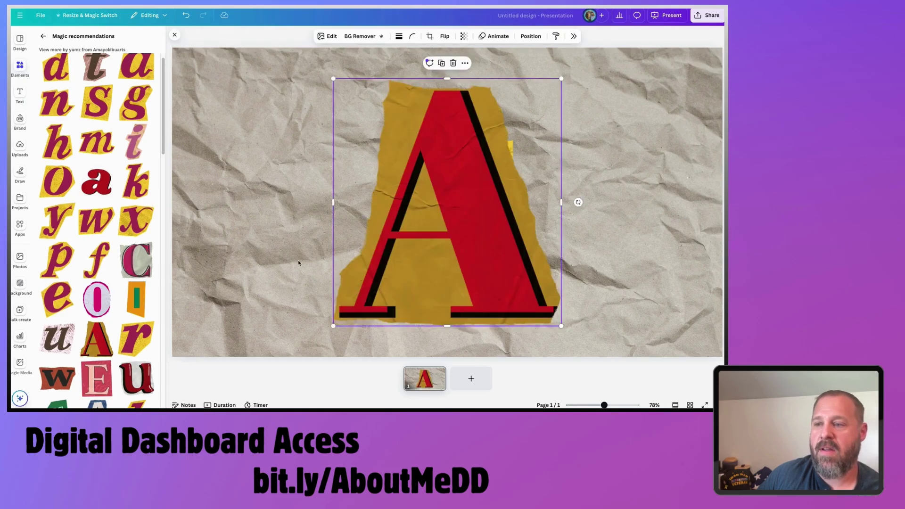
drag(519, 193, 420, 191)
click(484, 183)
key(Delete)
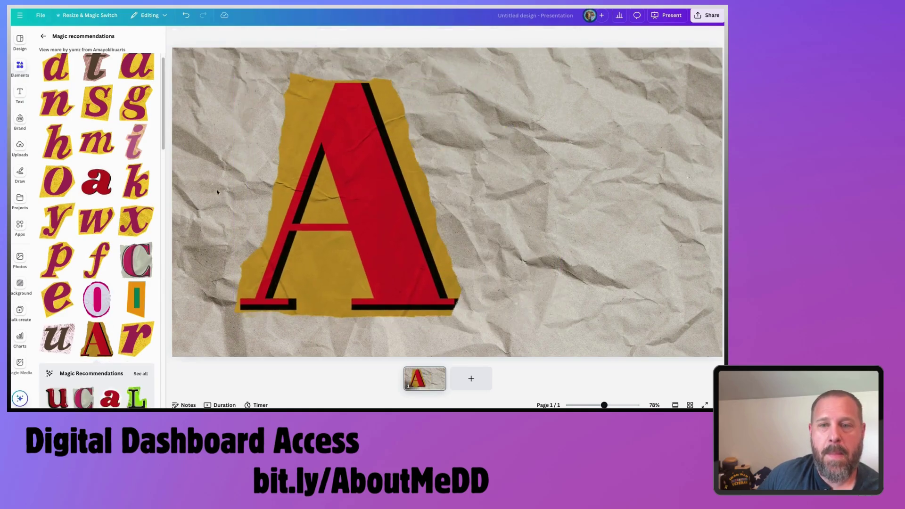
Delete the red capital A cutout from the crumpled paper page
scroll(107, 193, up, 1)
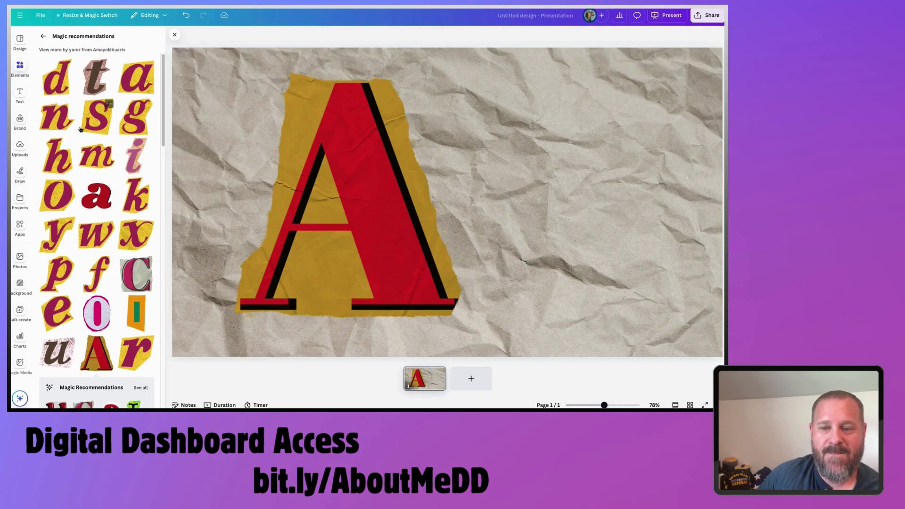
scroll(78, 199, down, 5)
scroll(78, 199, down, 2)
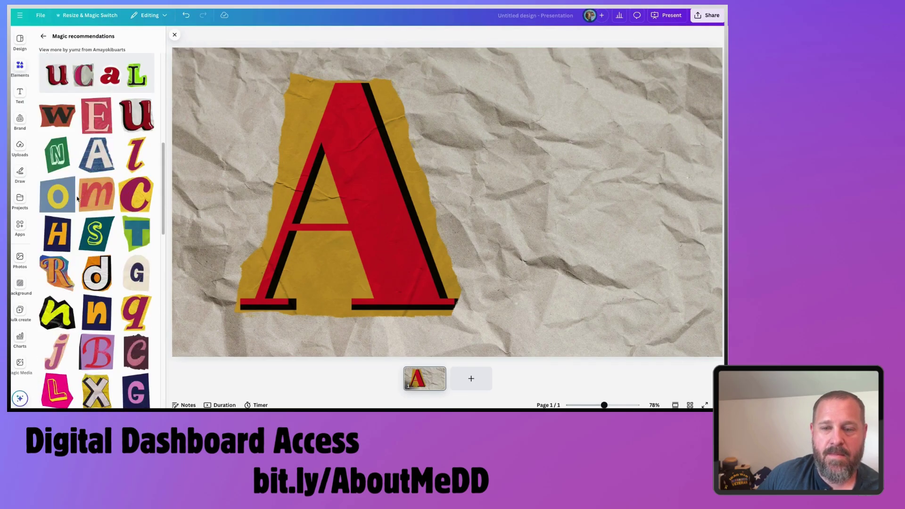
scroll(79, 255, down, 1)
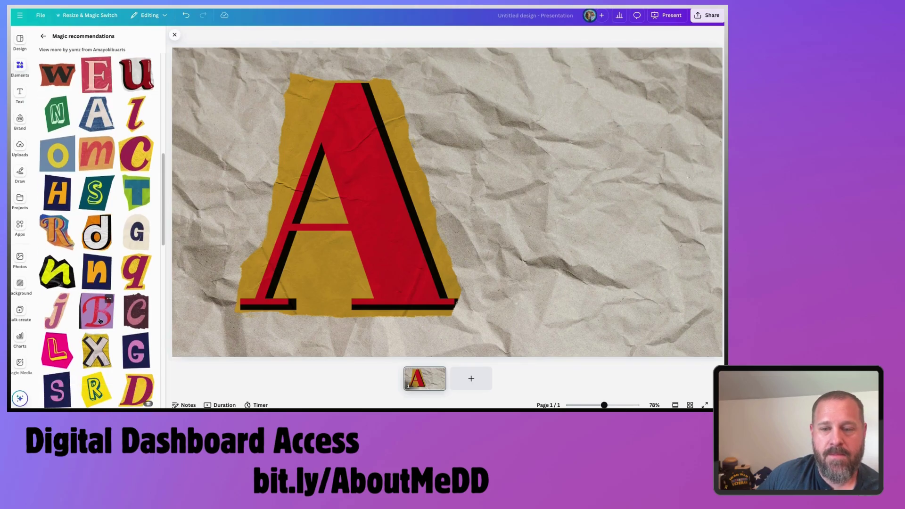
scroll(100, 321, down, 3)
scroll(100, 321, down, 6)
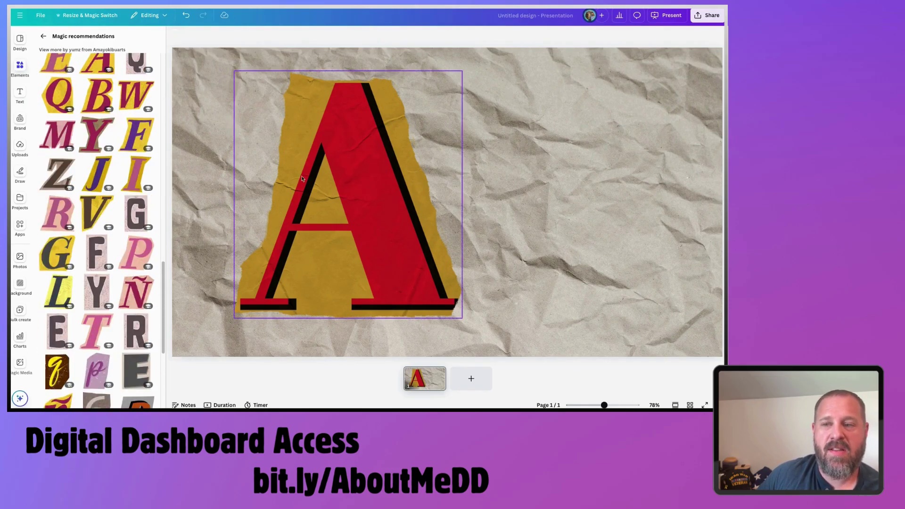
click(346, 193)
key(Delete)
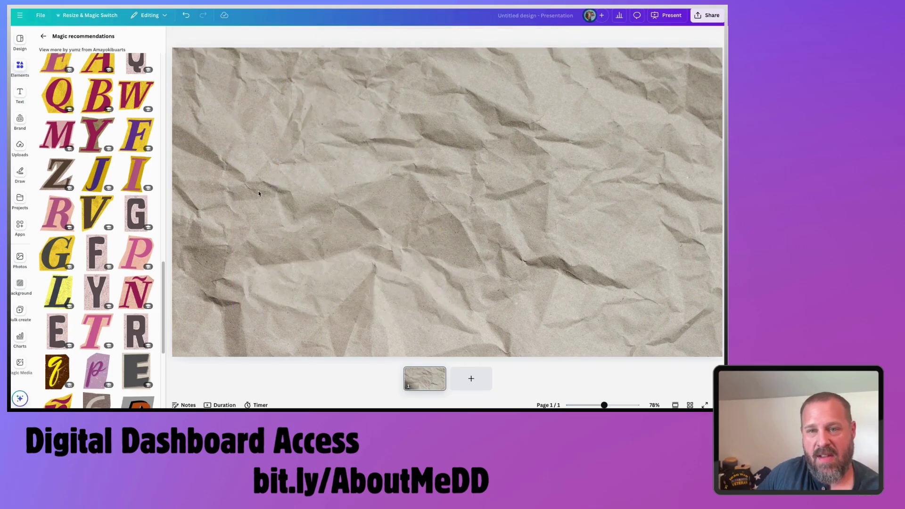
Add a brand Title text reading "About ME" and move it to the page's upper left
click(19, 93)
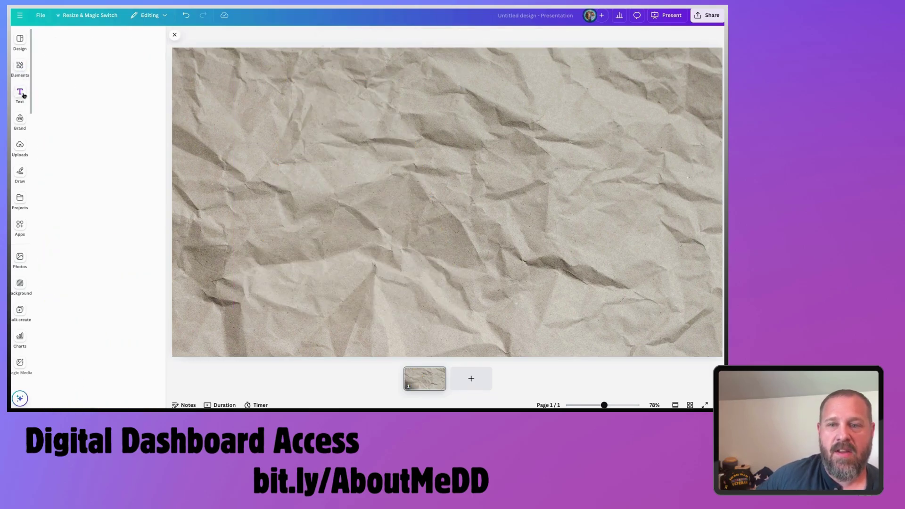
click(112, 100)
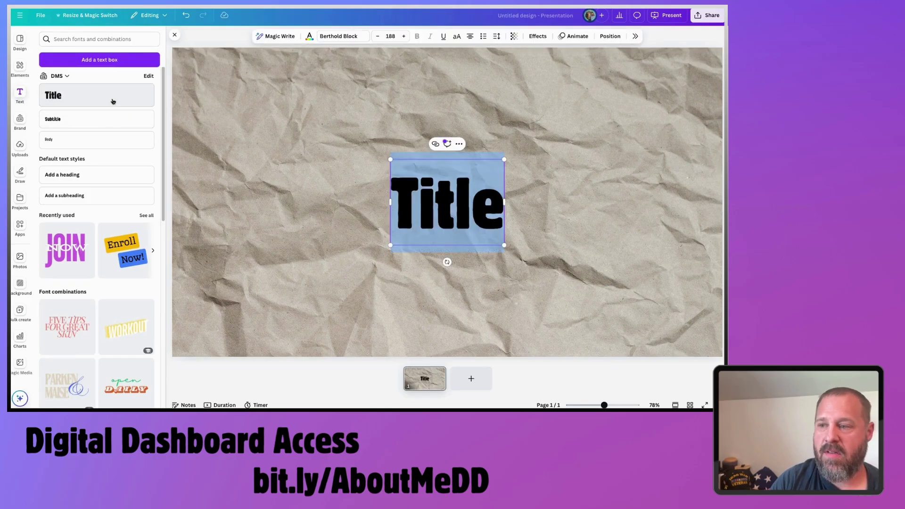
text(Aboutr)
key(BackSpace)
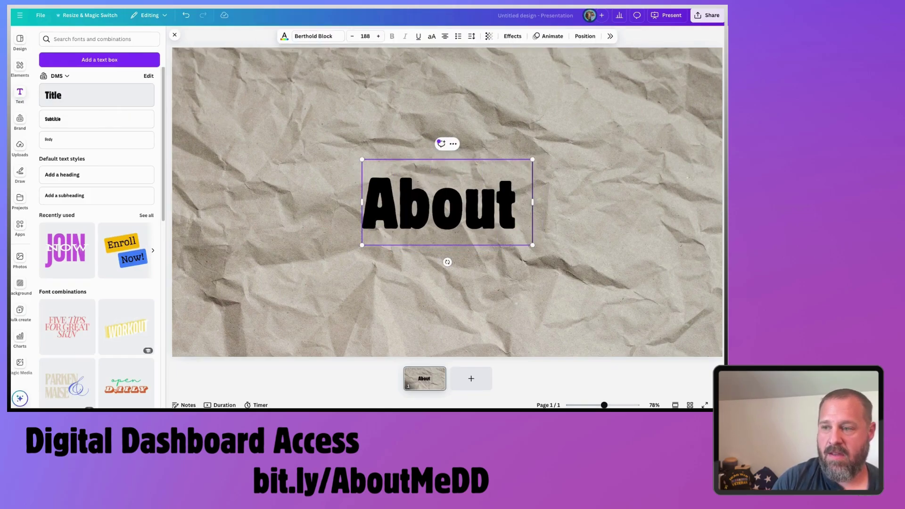
text(ME)
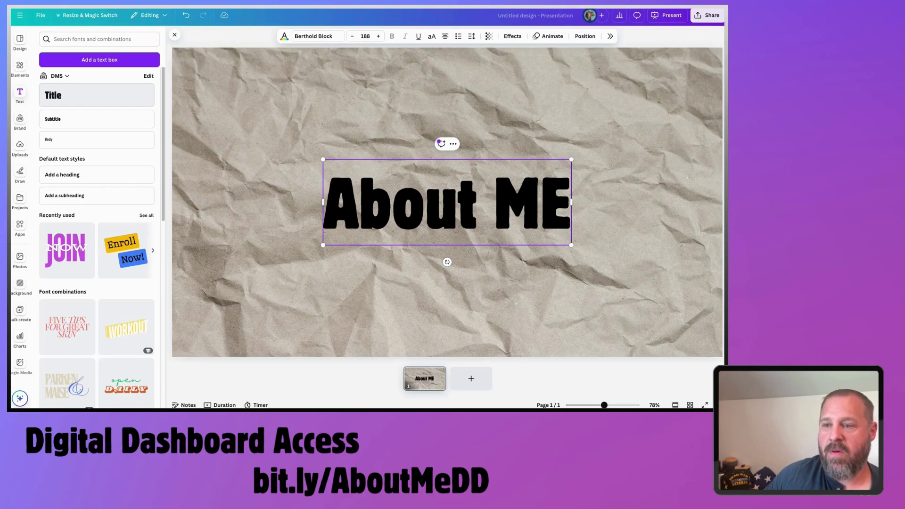
click(437, 90)
click(413, 221)
drag(413, 221, 292, 120)
Add a second Title text reading "Digital Dashboard" below "About ME" and widen its box to fit one line
click(65, 98)
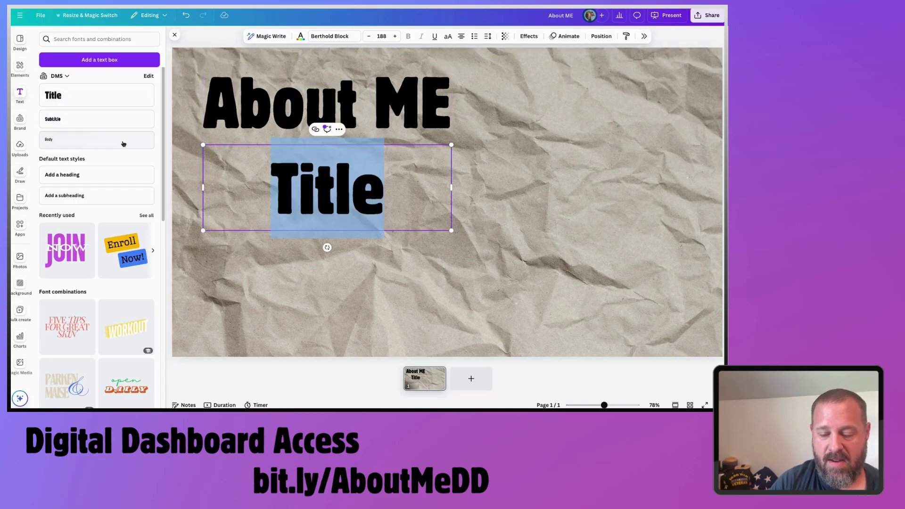
text(Dig)
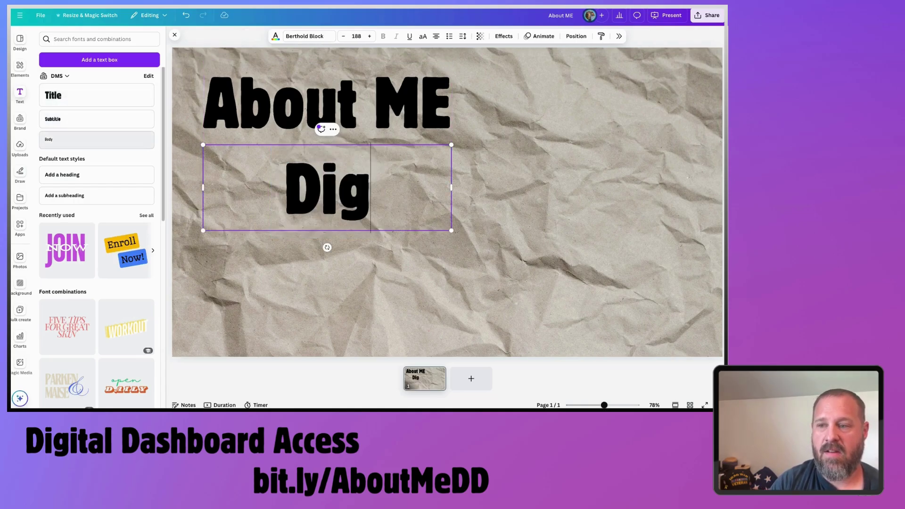
text(ital Das)
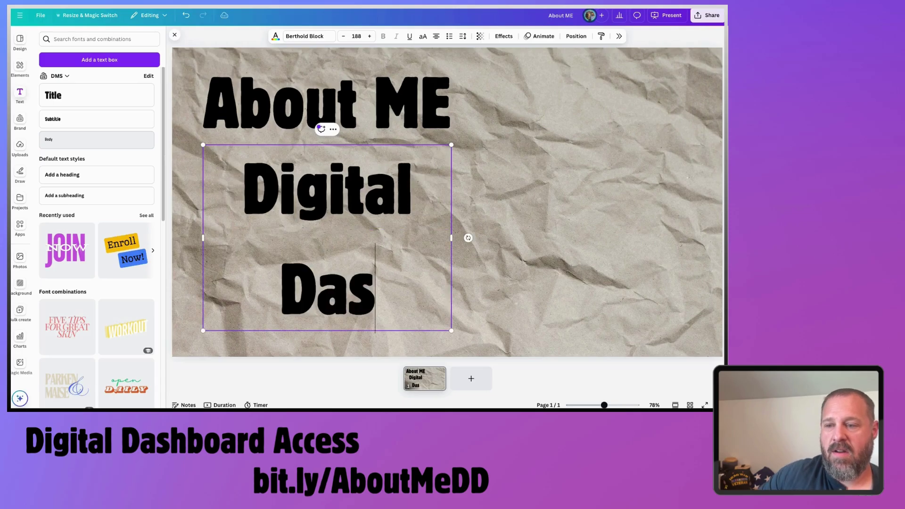
text(hboard)
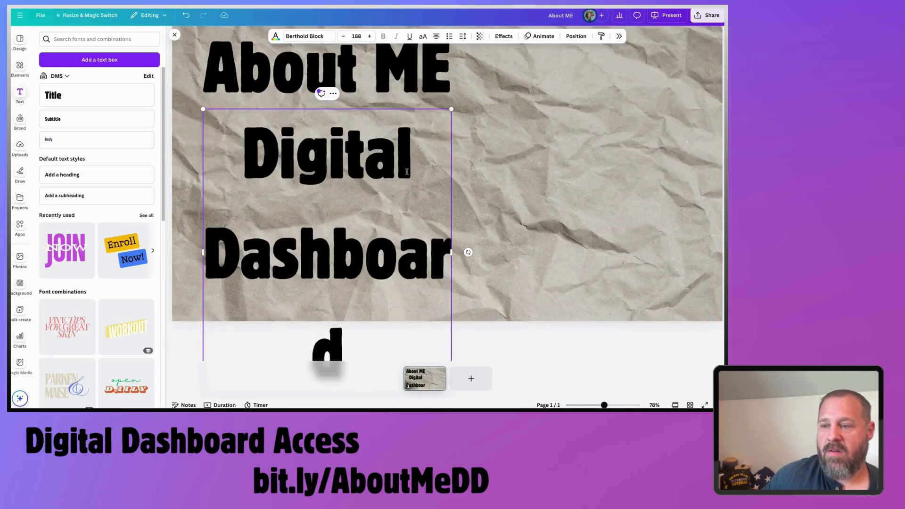
drag(450, 259, 723, 259)
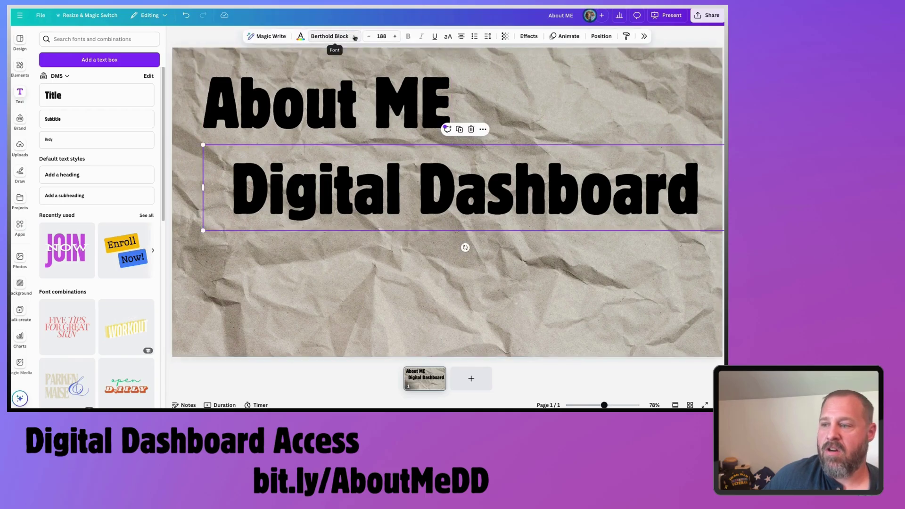
Compare the three Brilliant Signature fonts on the "Digital Dashboard" text and apply Brilliant Signature 2
click(355, 37)
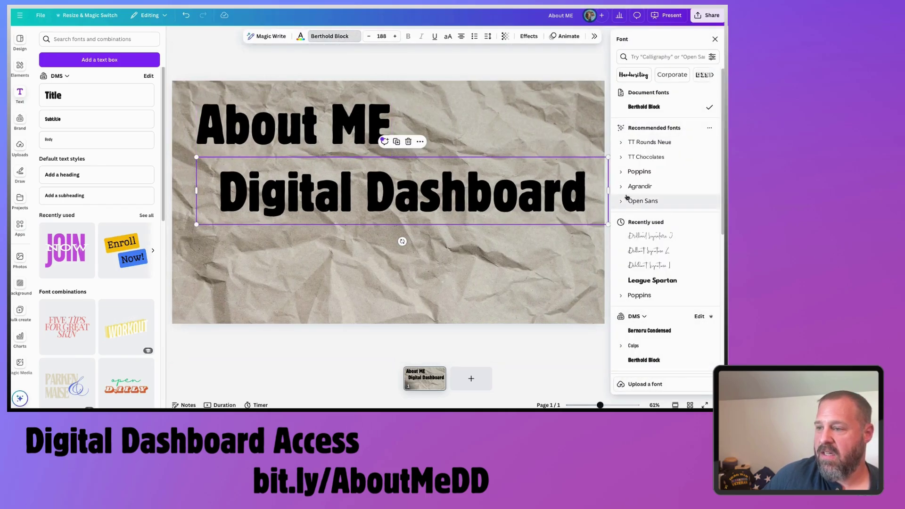
click(653, 251)
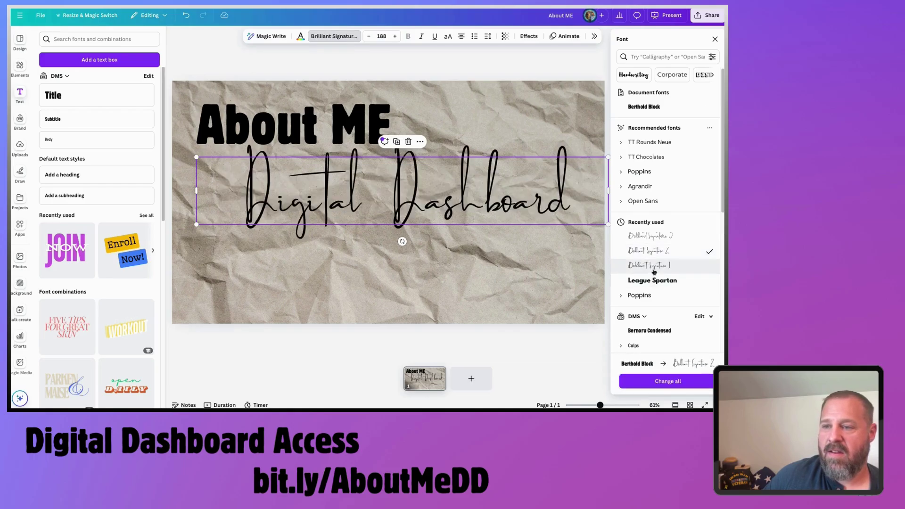
click(655, 269)
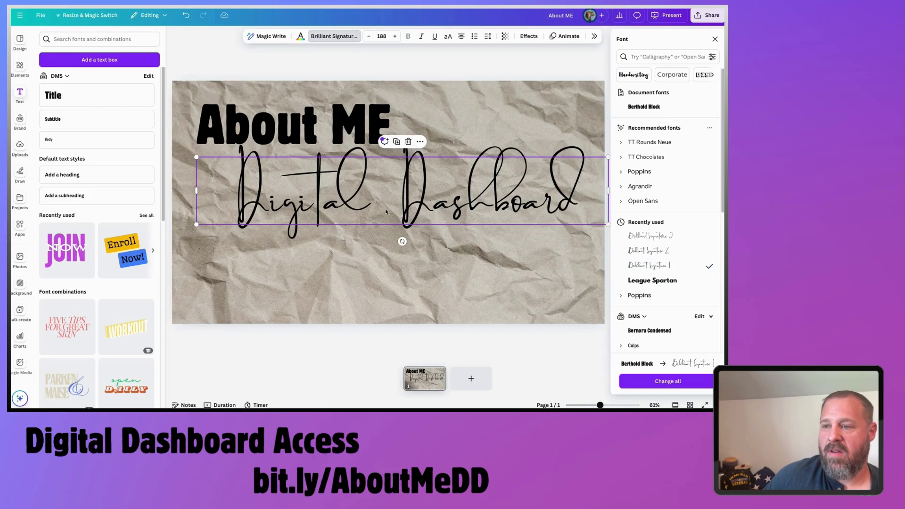
click(653, 236)
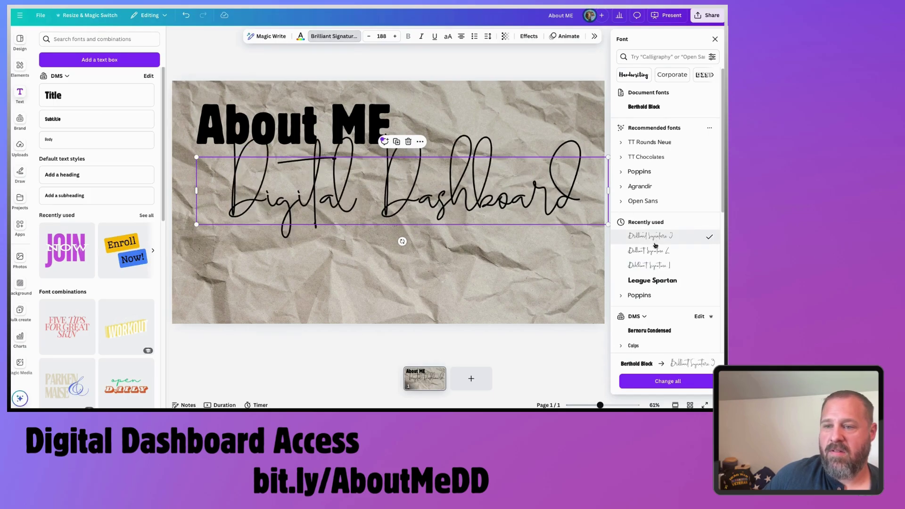
click(656, 257)
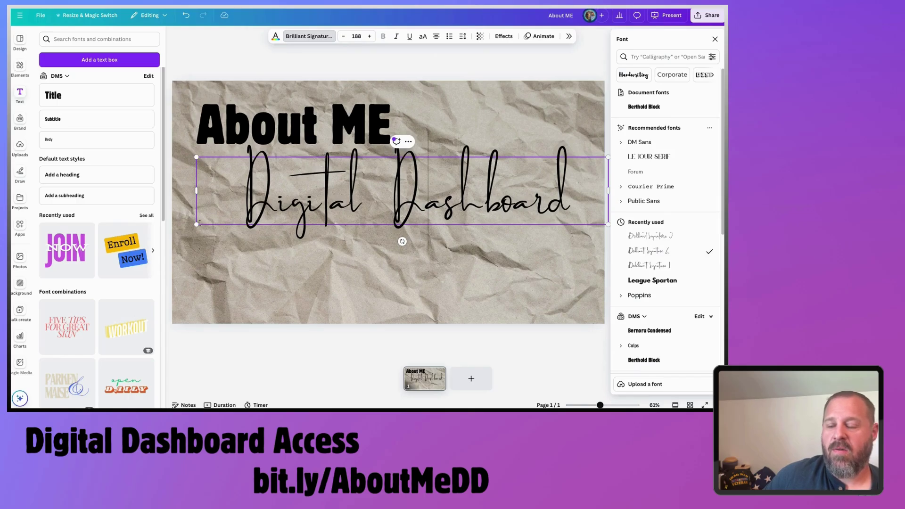
Shrink "Digital Dashboard" to size 131, shift "About ME" toward the page's upper-left corner, and overlap the script text along its lower edge
drag(197, 224, 322, 204)
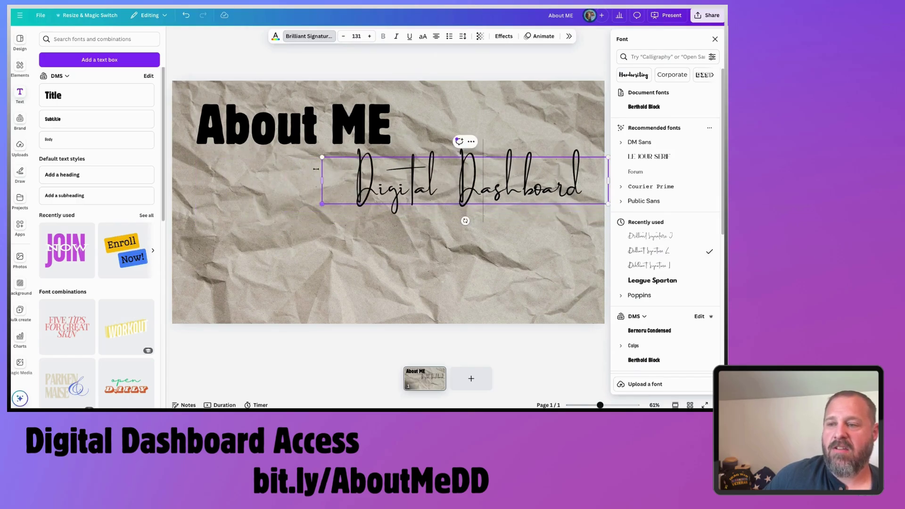
click(396, 227)
drag(442, 192, 353, 163)
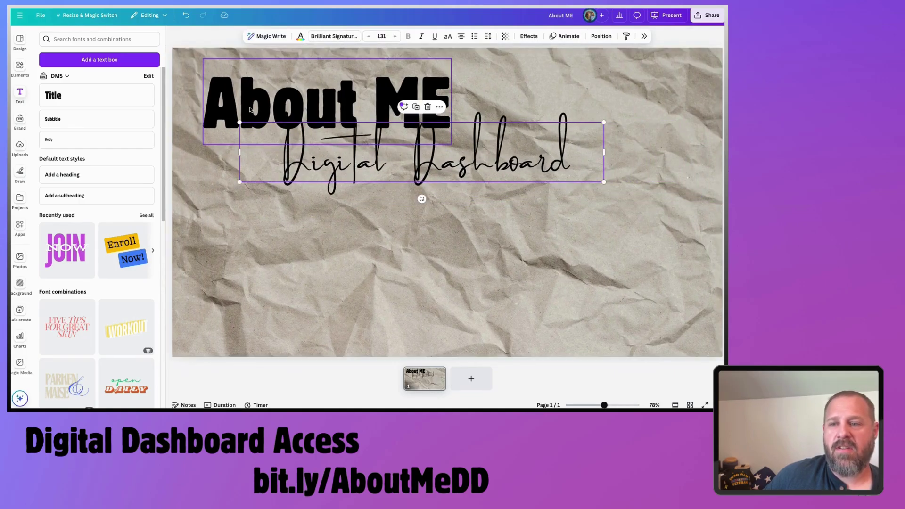
drag(250, 109, 226, 101)
click(342, 177)
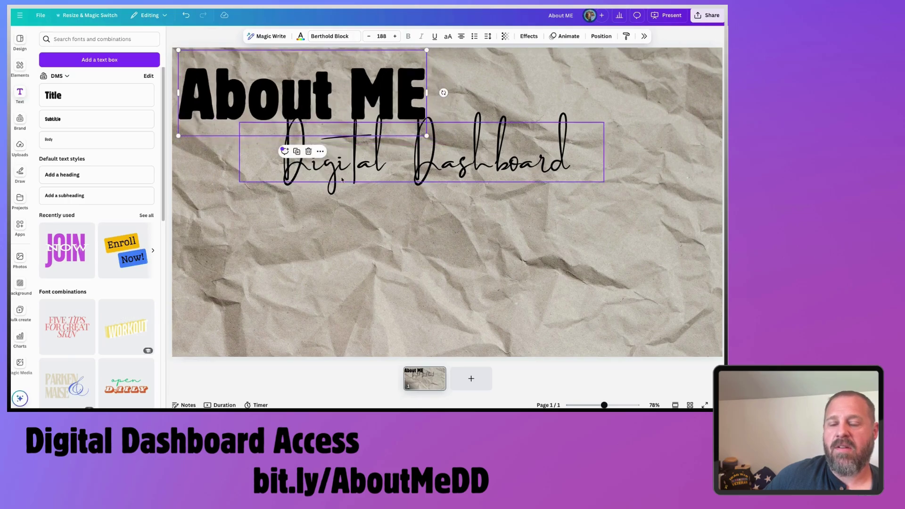
drag(342, 176, 305, 166)
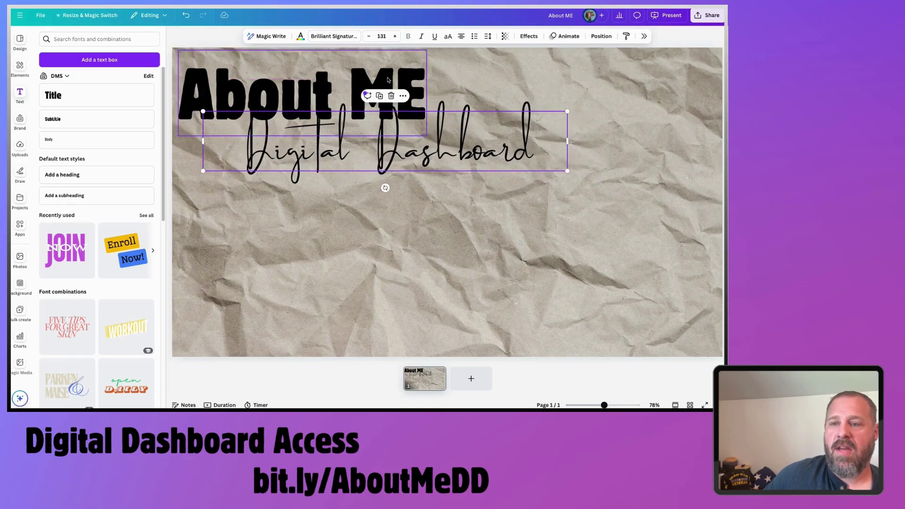
Color the "Digital Dashboard" text turquoise and apply the Shadow effect to it
click(300, 35)
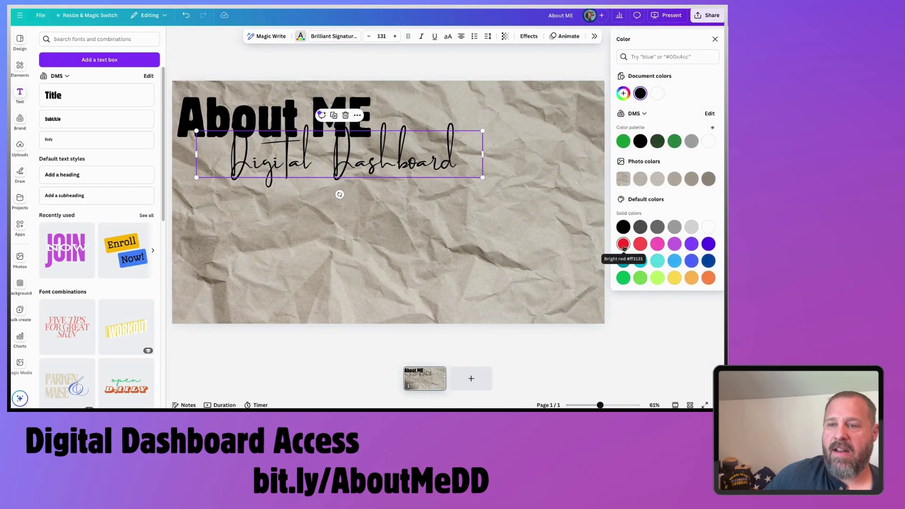
click(641, 262)
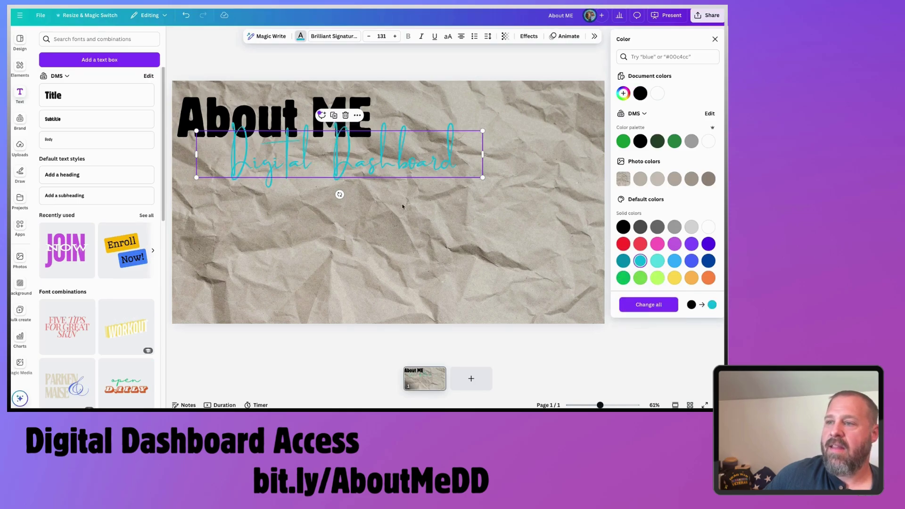
click(551, 66)
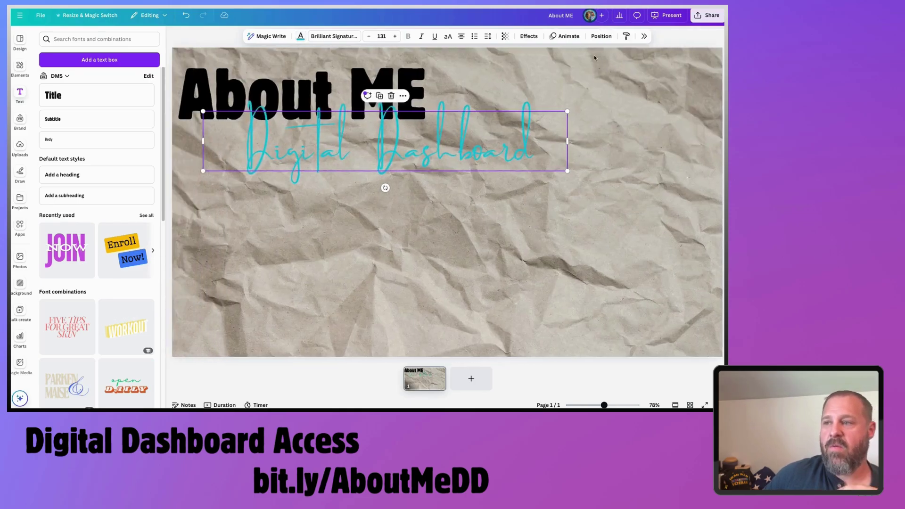
click(644, 37)
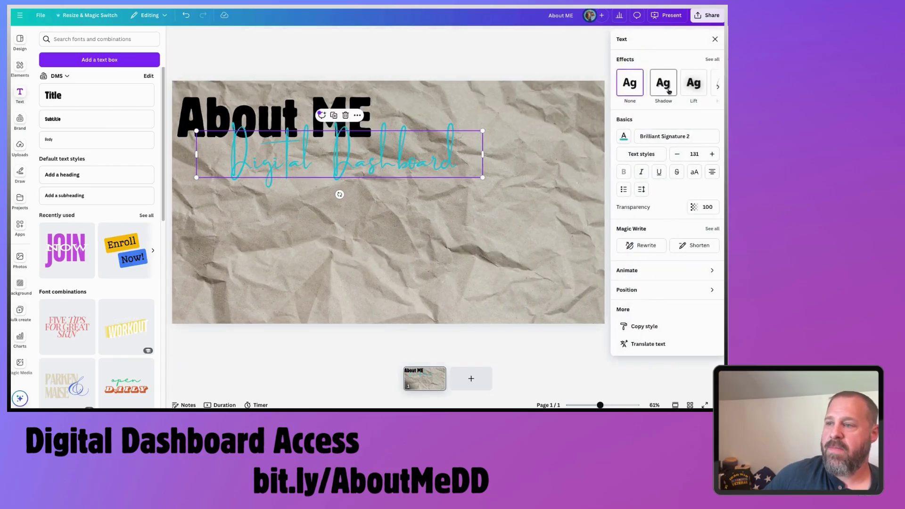
click(669, 92)
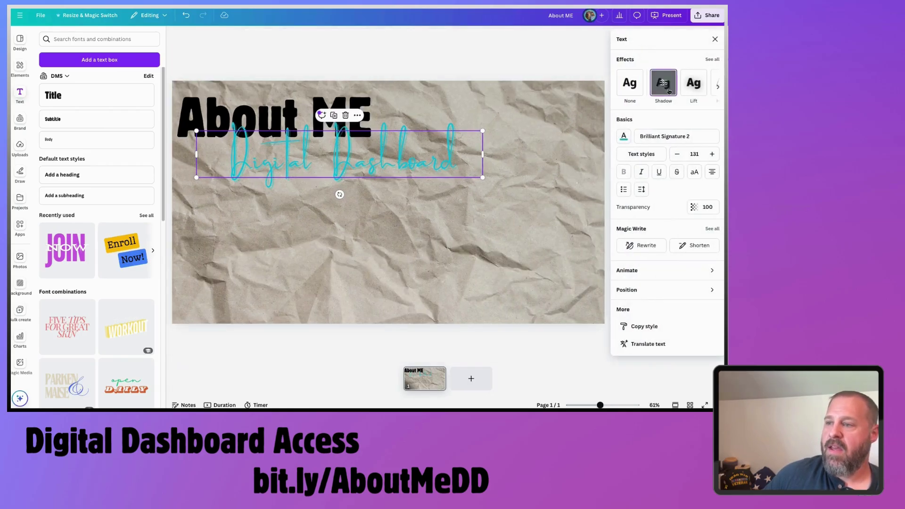
Try dark green as the "Digital Dashboard" text color and restore the turquoise
click(624, 137)
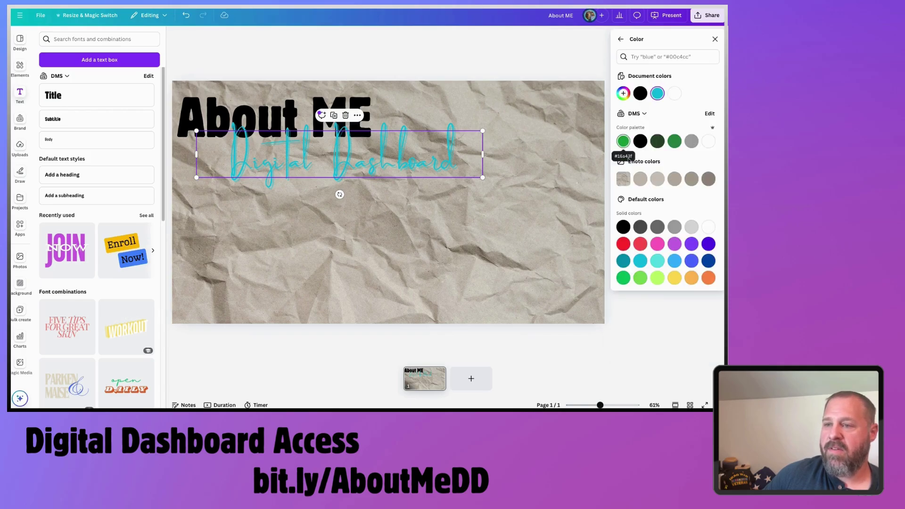
click(657, 141)
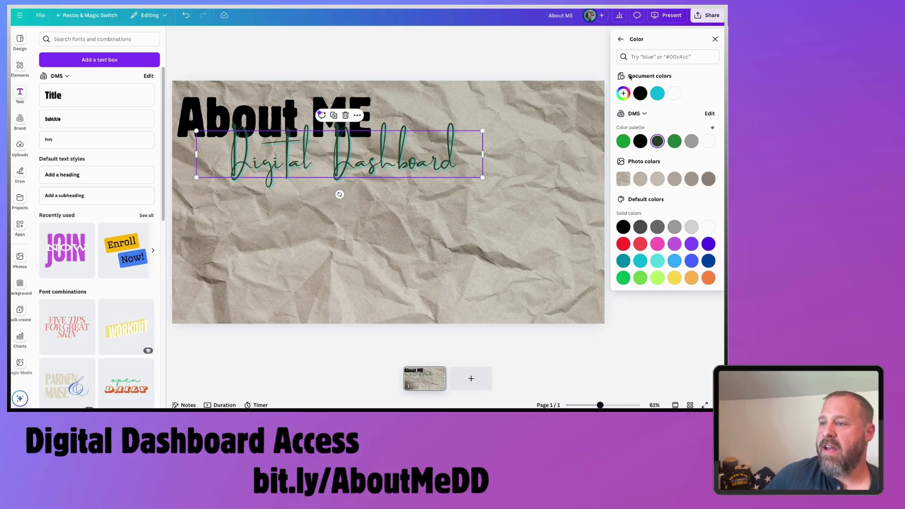
click(658, 94)
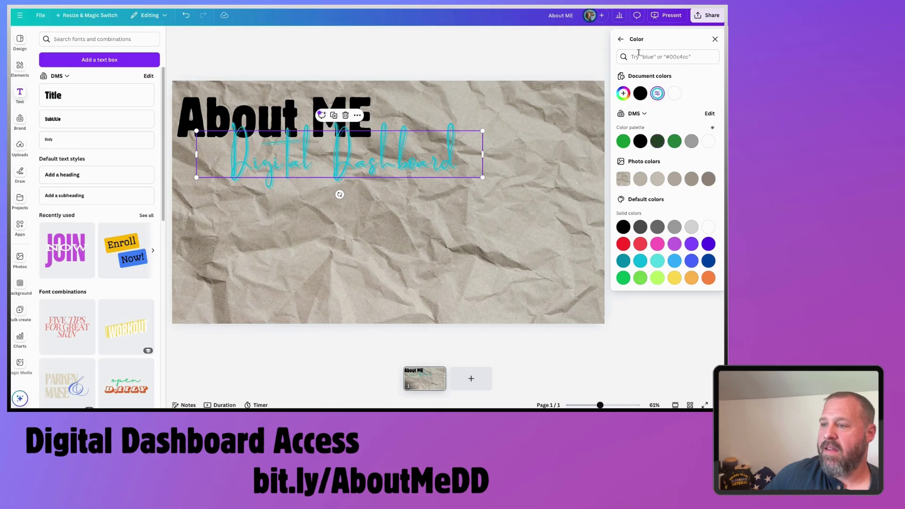
click(621, 39)
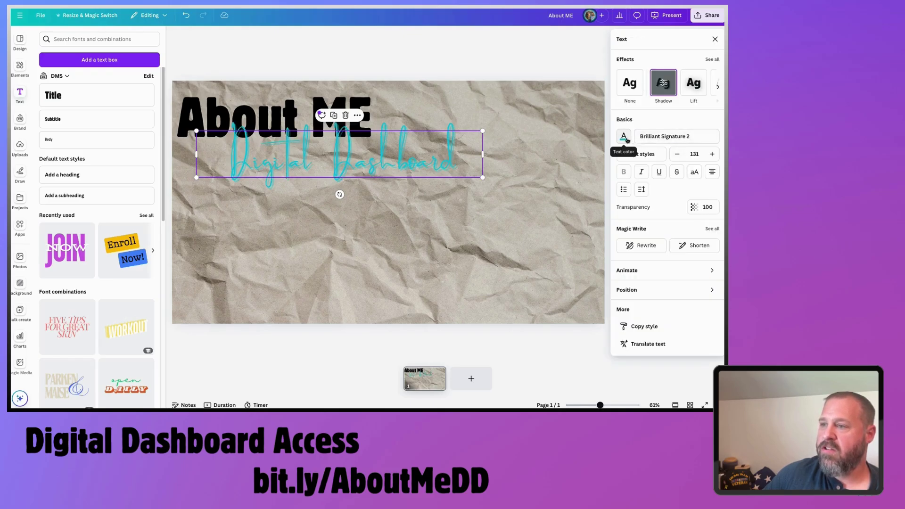
Set the shadow color of the "Digital Dashboard" text to black
click(664, 84)
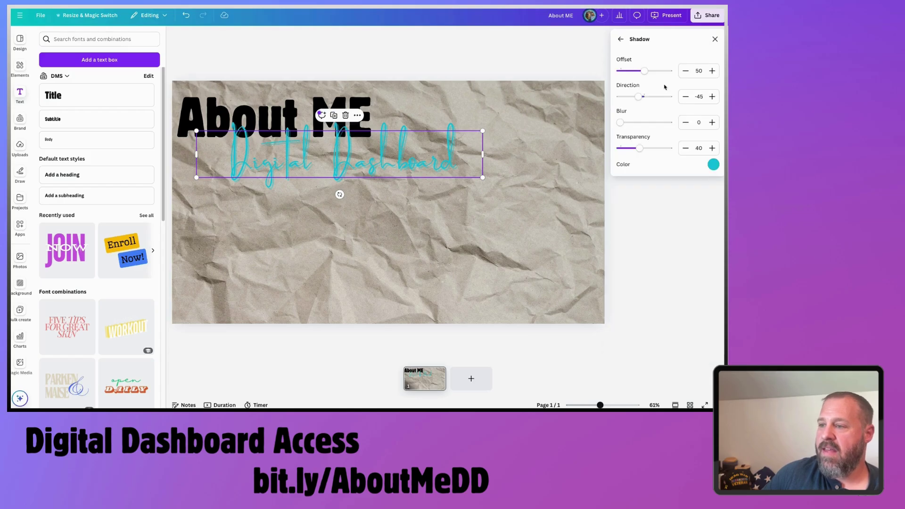
click(713, 164)
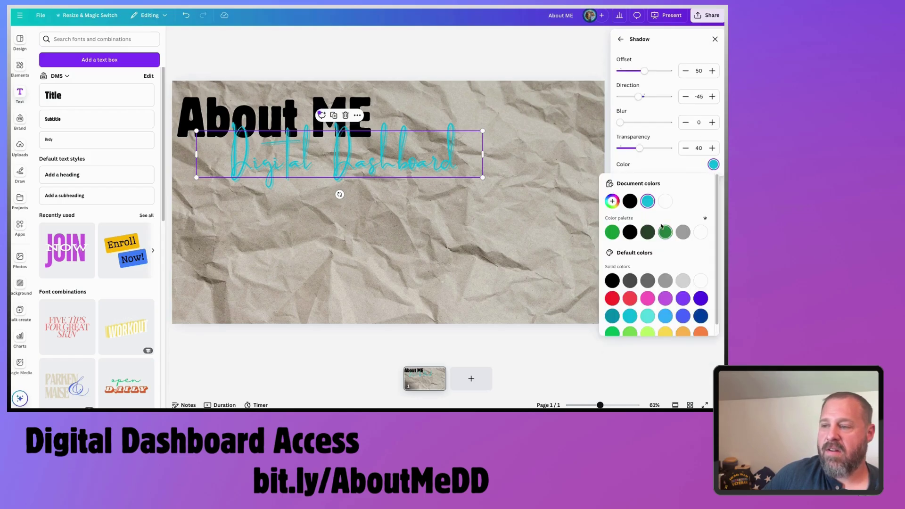
click(631, 202)
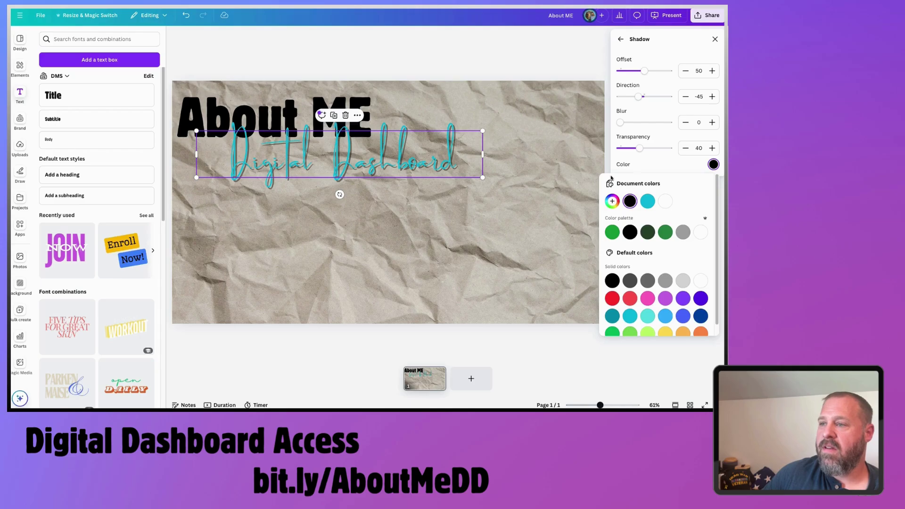
Set the shadow offset of the "Digital Dashboard" text to 25 and deselect the text
drag(644, 71, 633, 73)
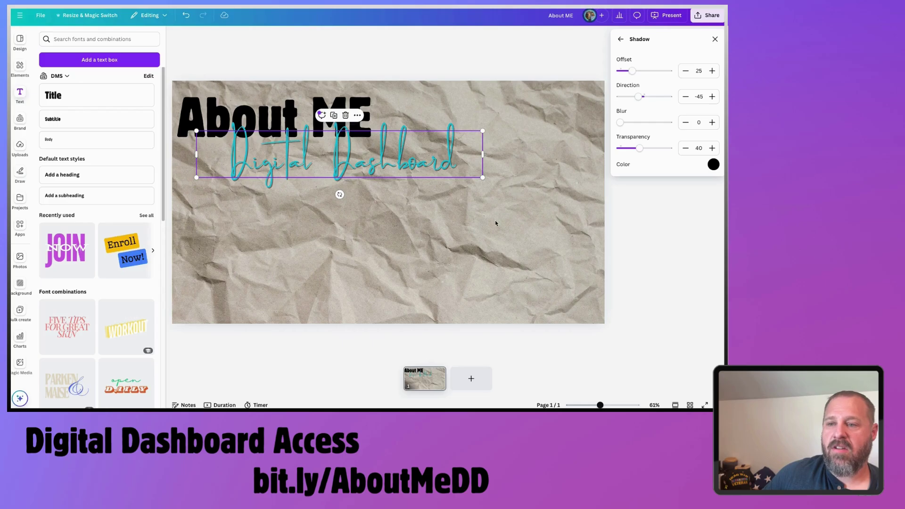
click(448, 206)
click(506, 181)
click(502, 226)
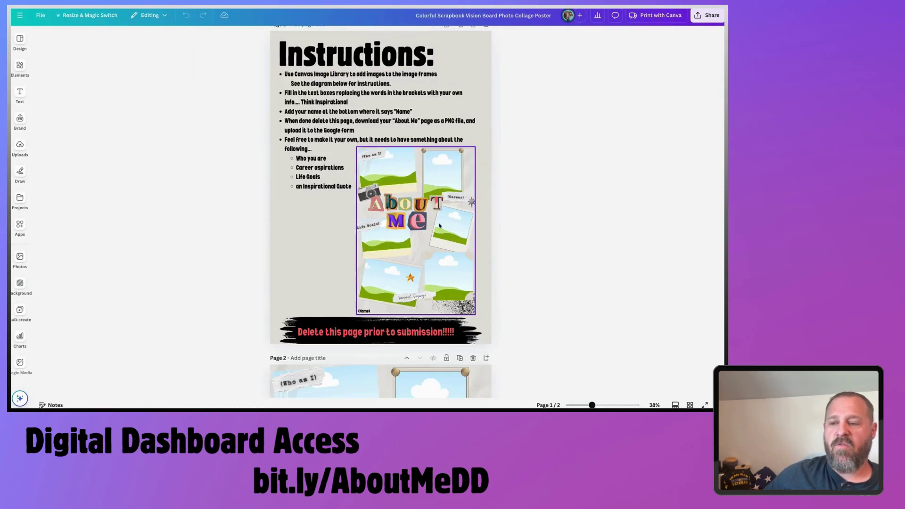
Review the instructions page and the "About Me" collage template page in the Colorful Scrapbook Vision Board Photo Collage Poster design
scroll(413, 218, down, 6)
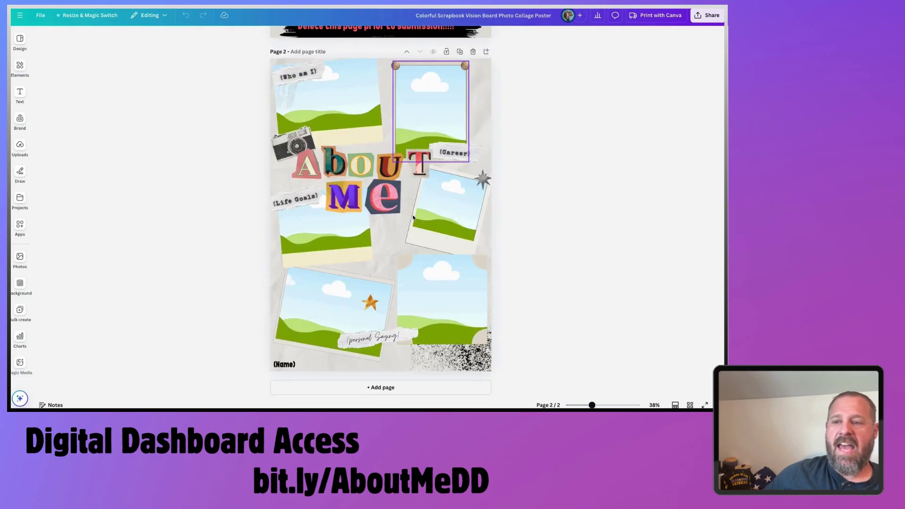
scroll(413, 218, up, 5)
scroll(414, 218, up, 2)
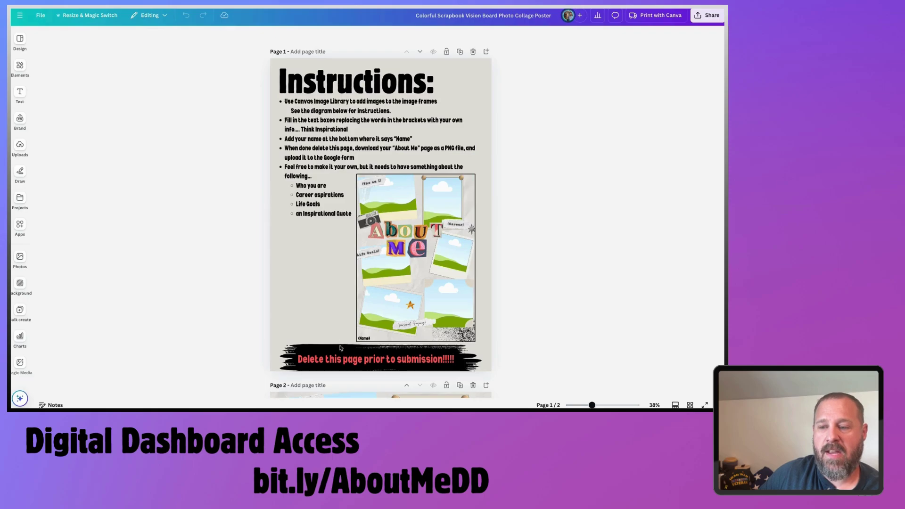
scroll(392, 217, down, 5)
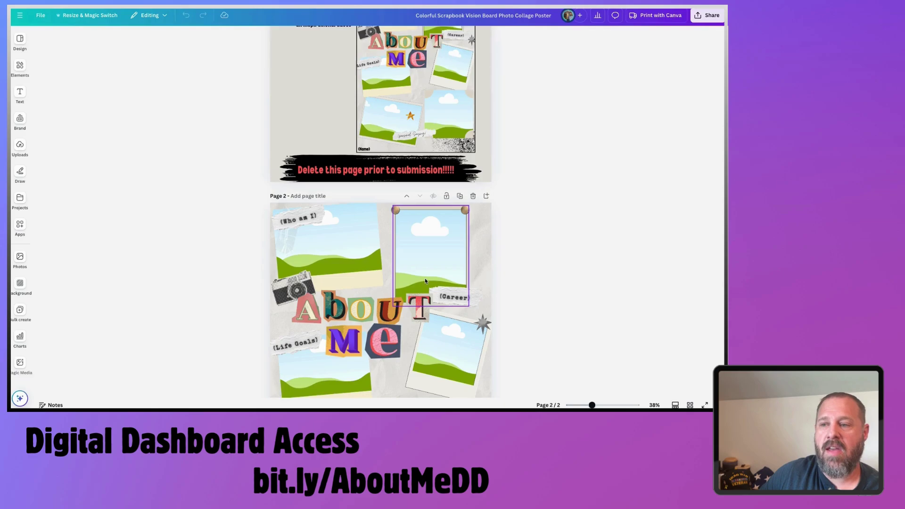
scroll(504, 193, up, 5)
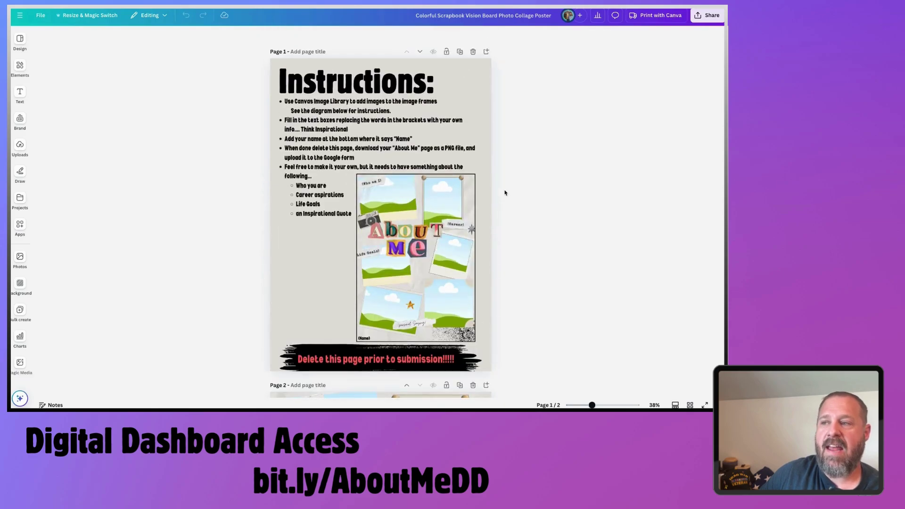
click(700, 22)
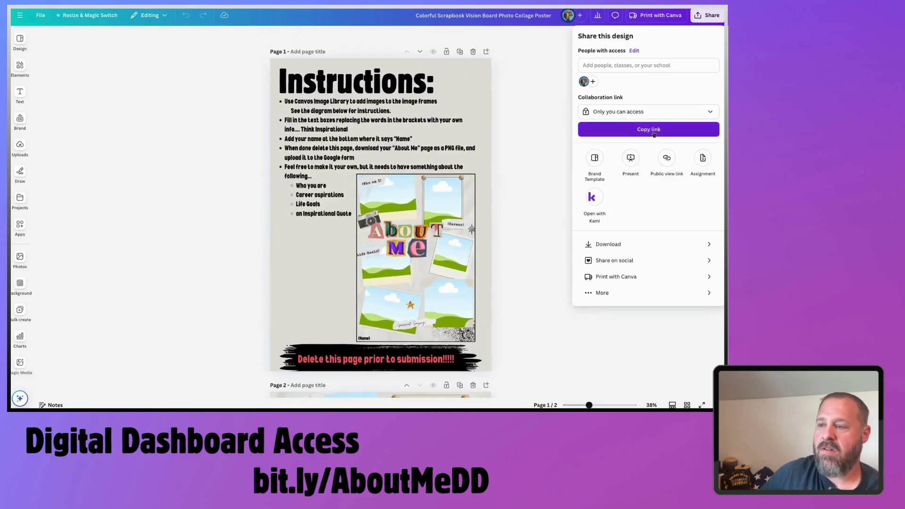
click(645, 243)
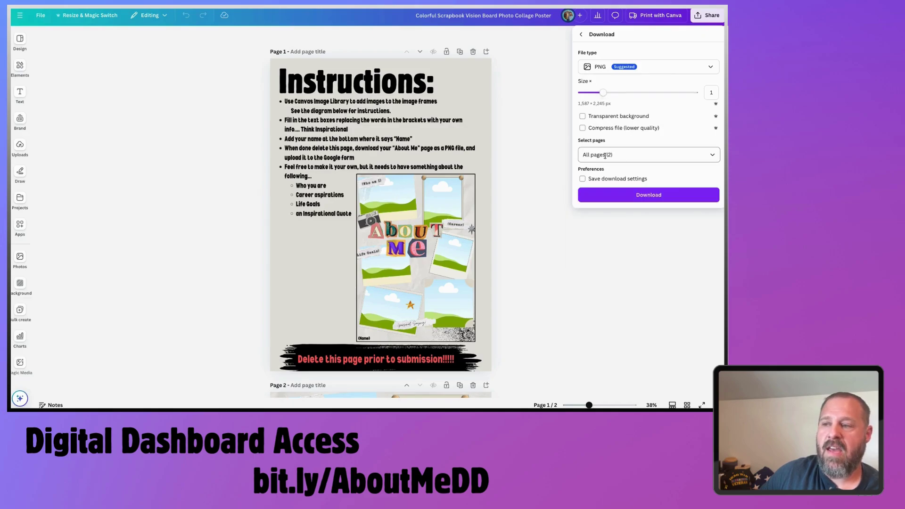
click(712, 155)
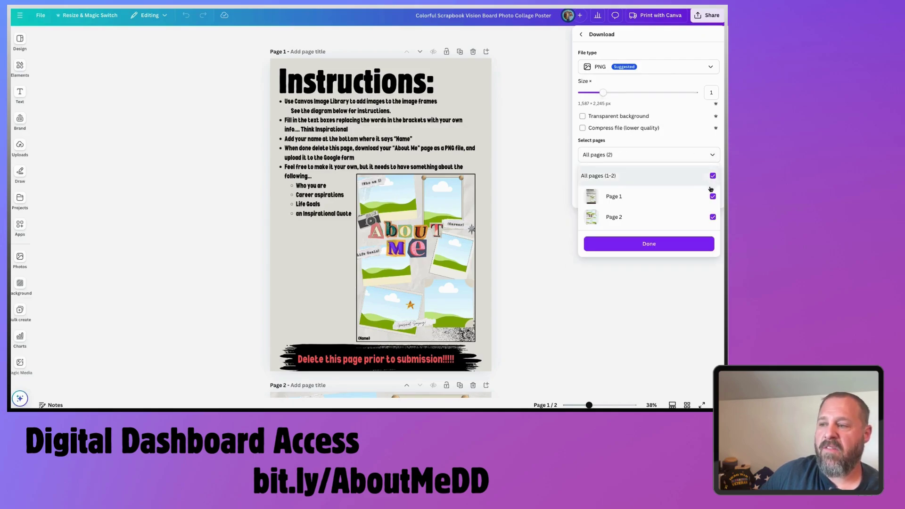
click(713, 176)
click(712, 196)
click(712, 196)
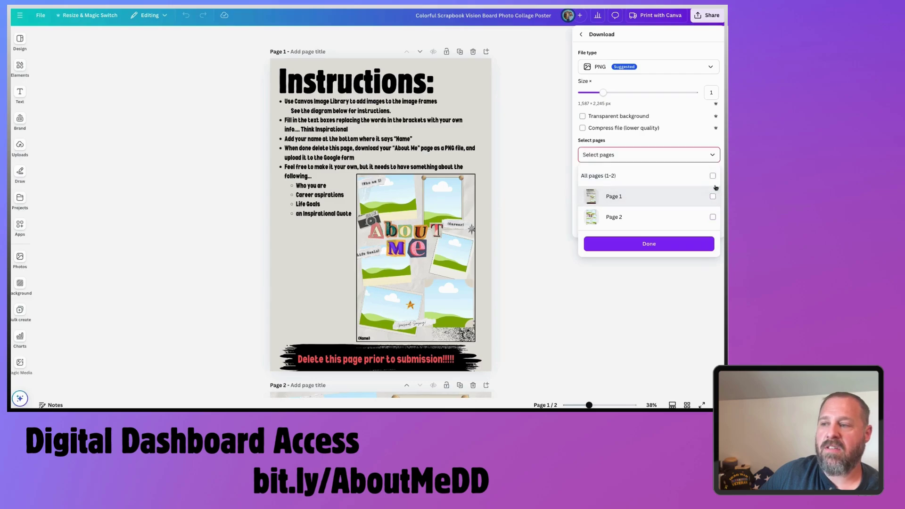
click(713, 176)
click(713, 196)
click(713, 176)
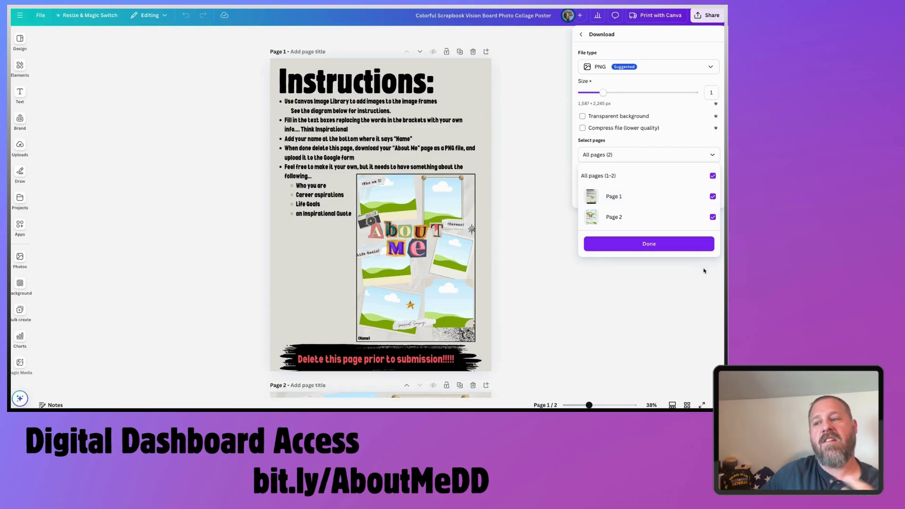
click(669, 322)
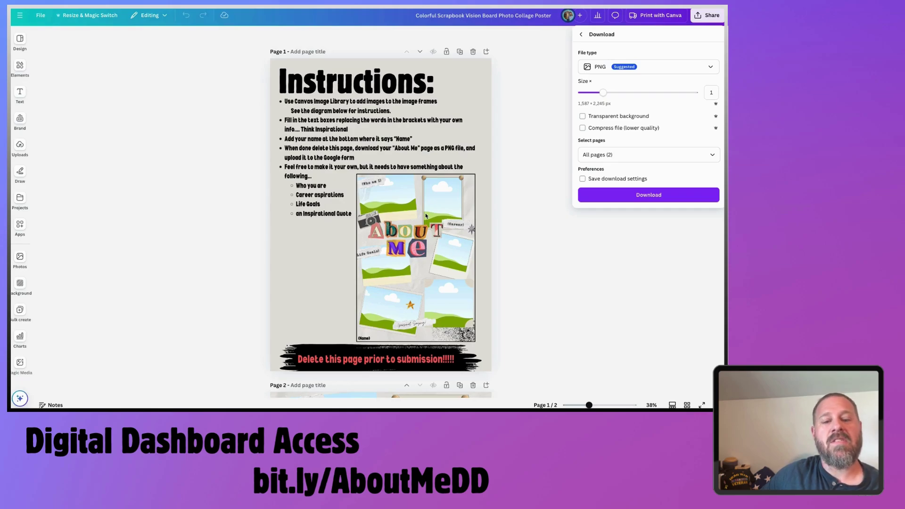
click(579, 237)
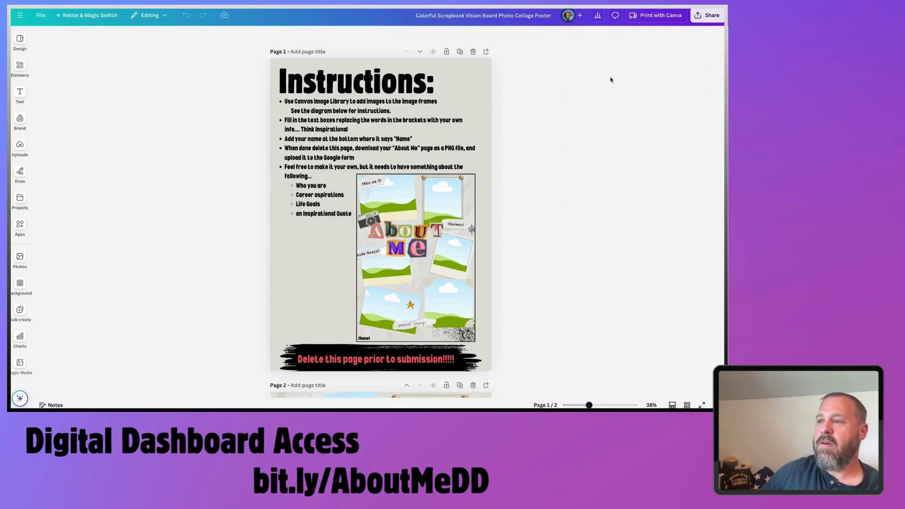
Download only page 2 of the collage poster as a PNG
click(708, 15)
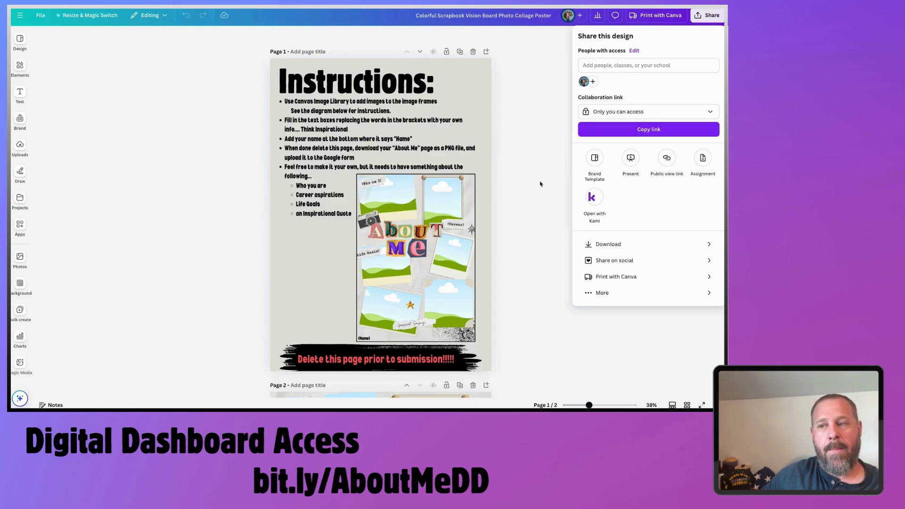
click(632, 245)
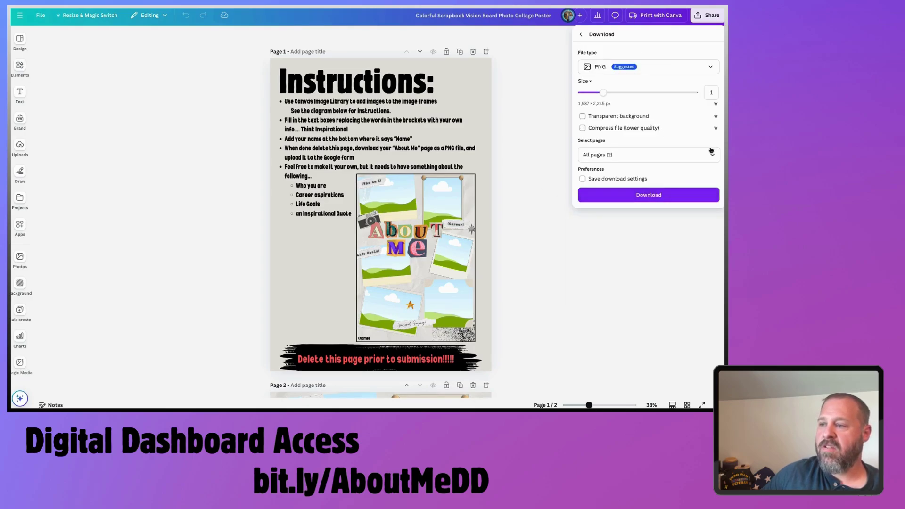
click(712, 154)
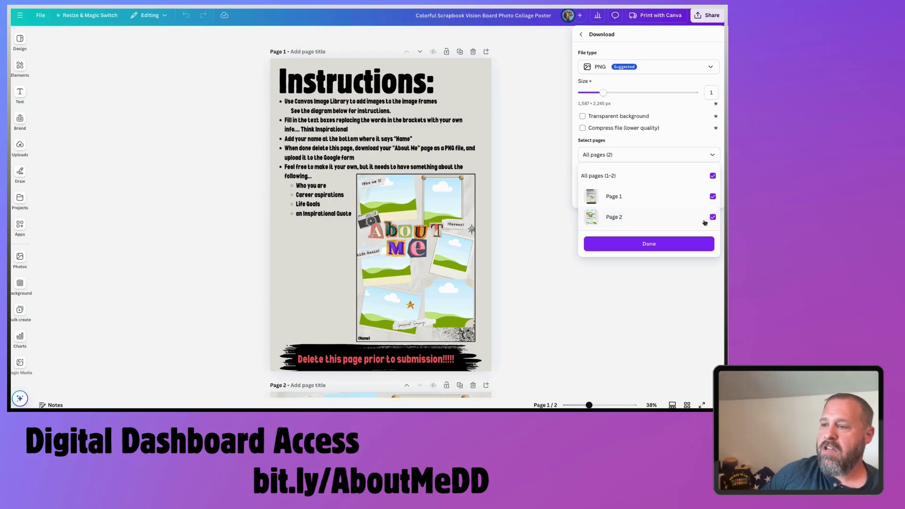
click(712, 177)
click(713, 218)
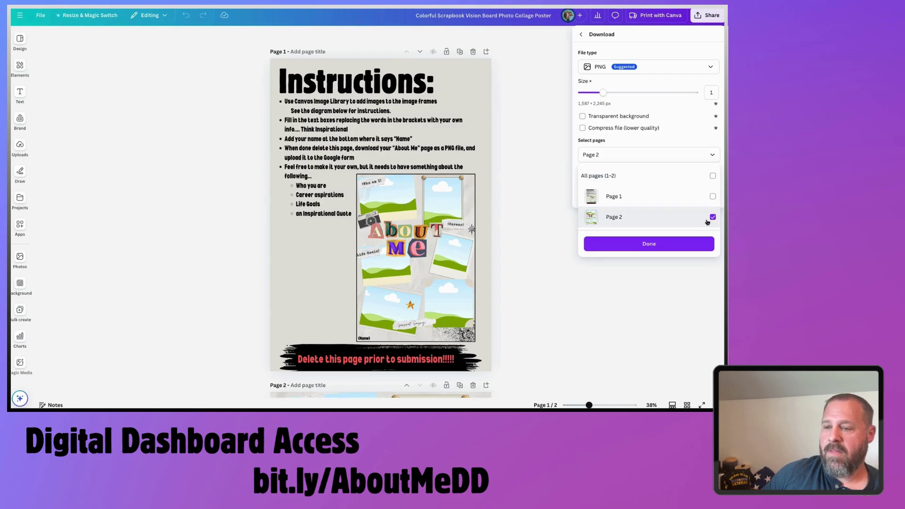
click(669, 244)
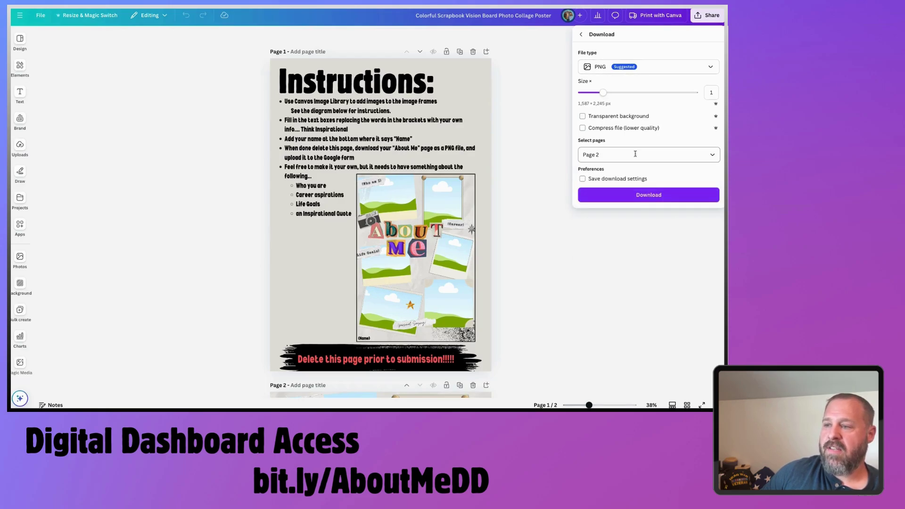
click(646, 195)
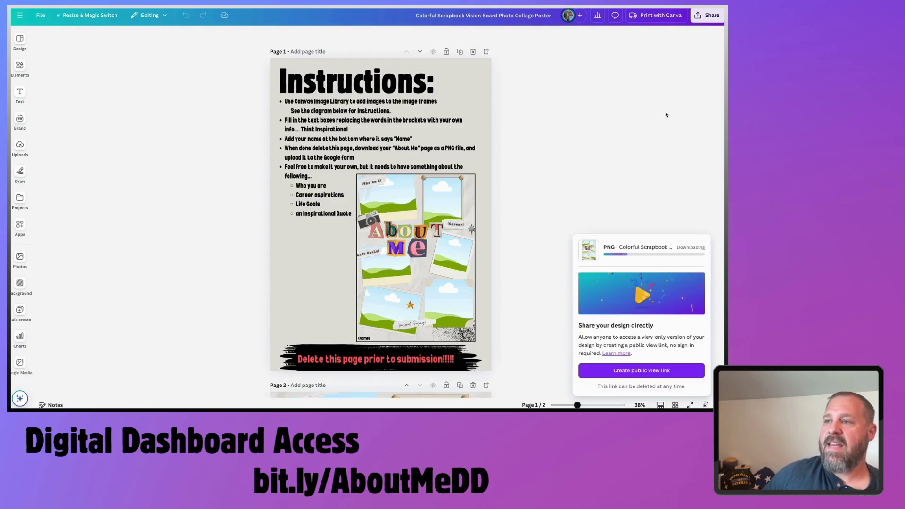
Create a template link for the collage poster design and copy it
click(701, 17)
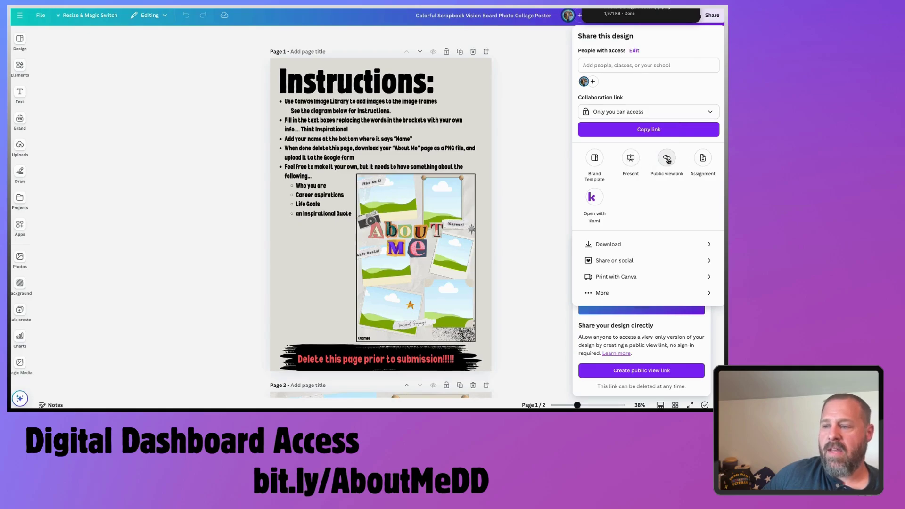
click(632, 295)
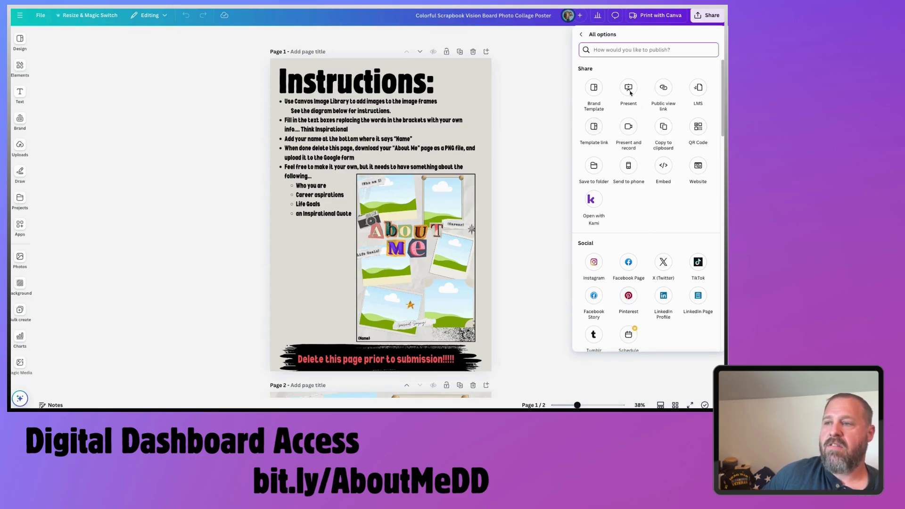
click(581, 34)
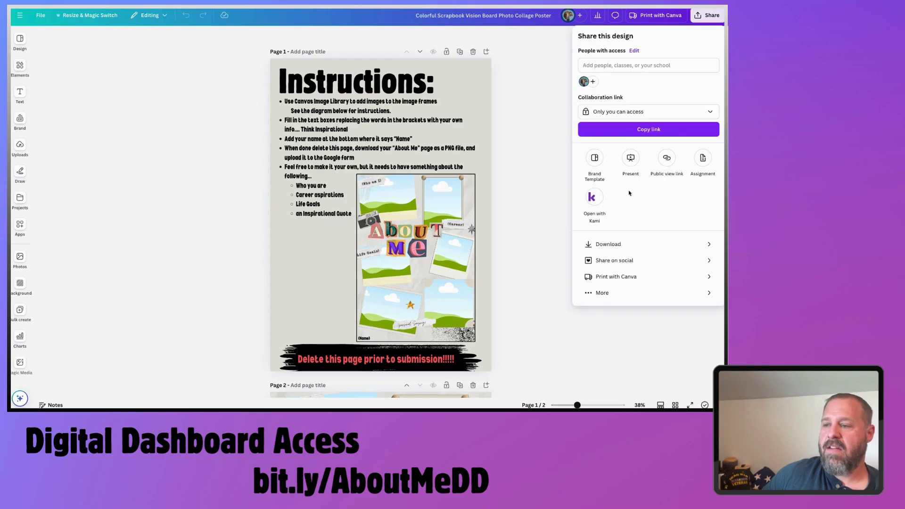
click(631, 297)
click(593, 130)
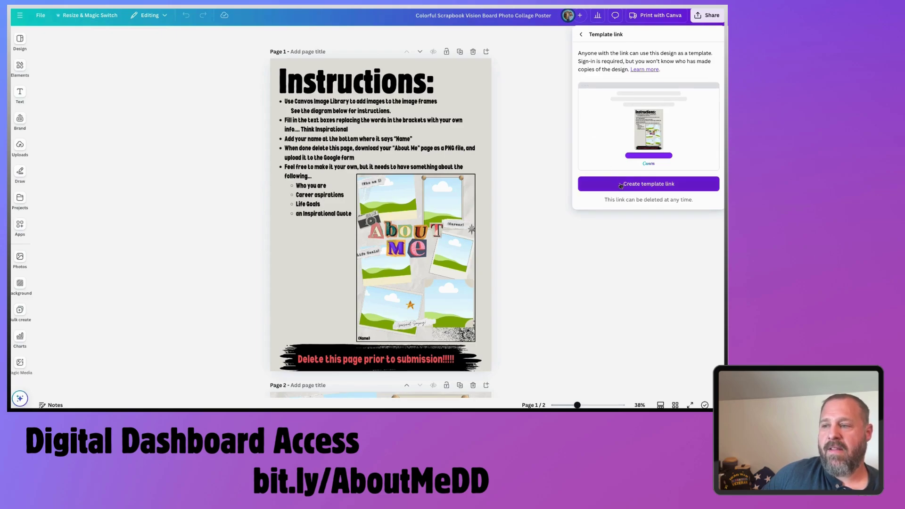
click(621, 186)
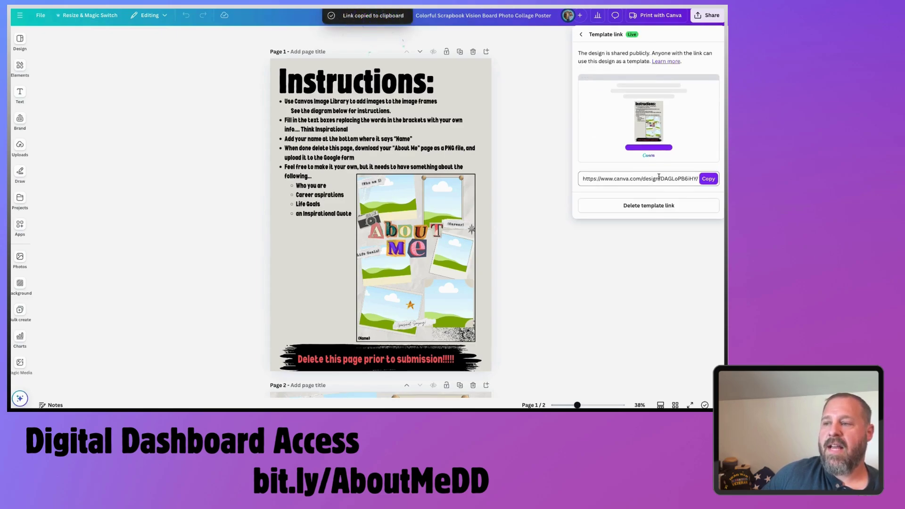
click(707, 179)
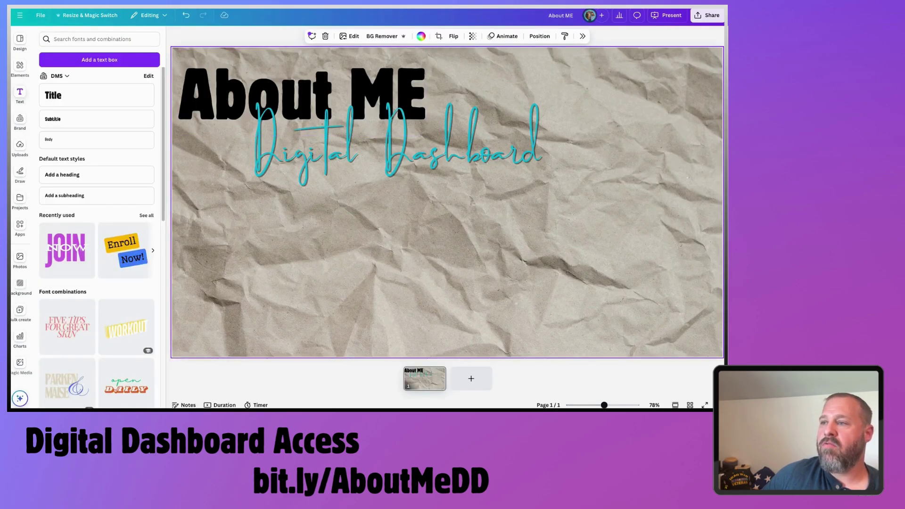
Add the downloaded collage PNG to the About ME presentation page, shrink it, and place it below the title near the lower-left corner
drag(639, 13, 399, 252)
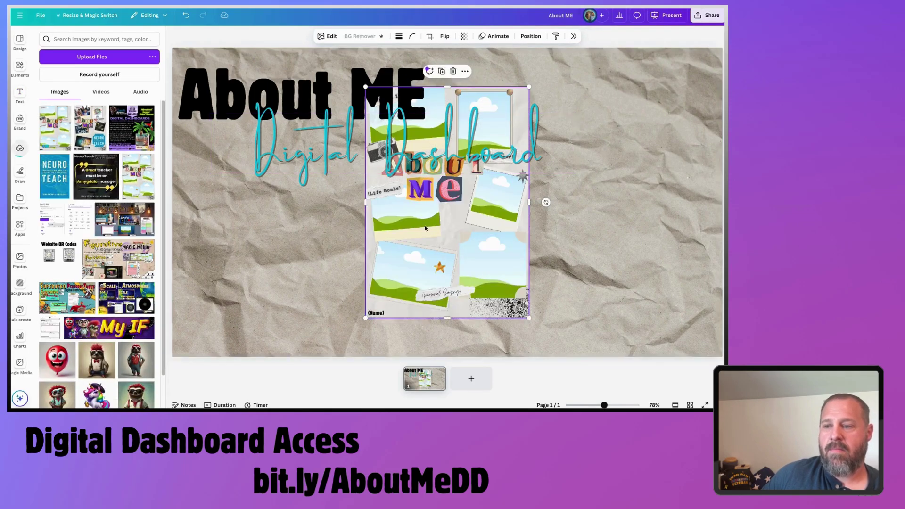
drag(460, 243, 641, 273)
drag(545, 117, 597, 188)
drag(629, 247, 236, 249)
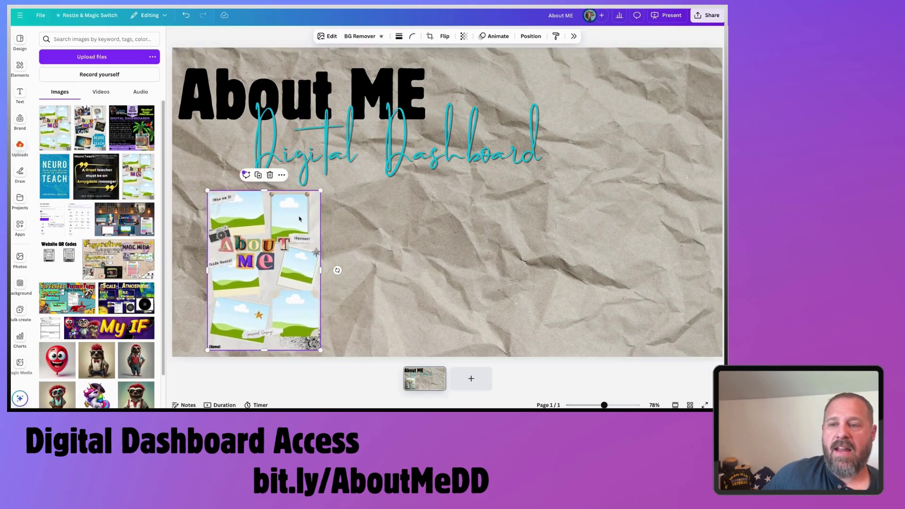
Link the collage image to the copied Canva template link
click(281, 175)
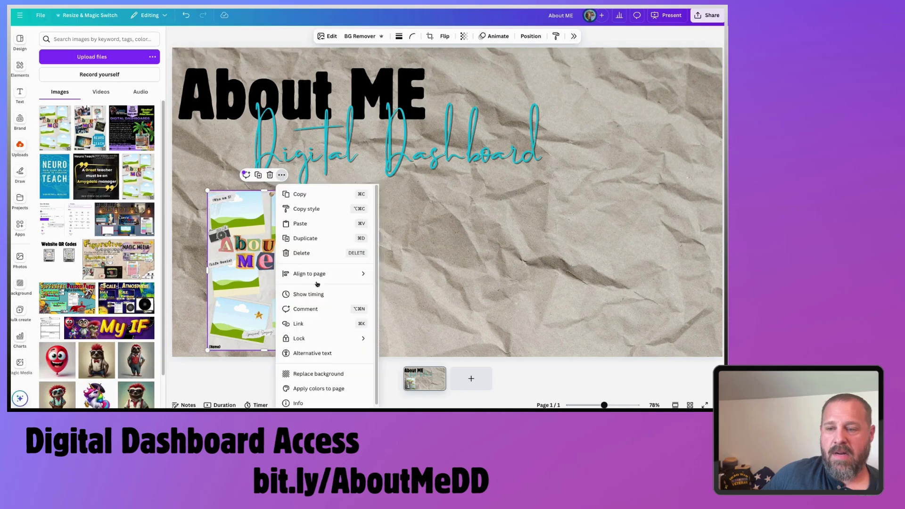
click(326, 325)
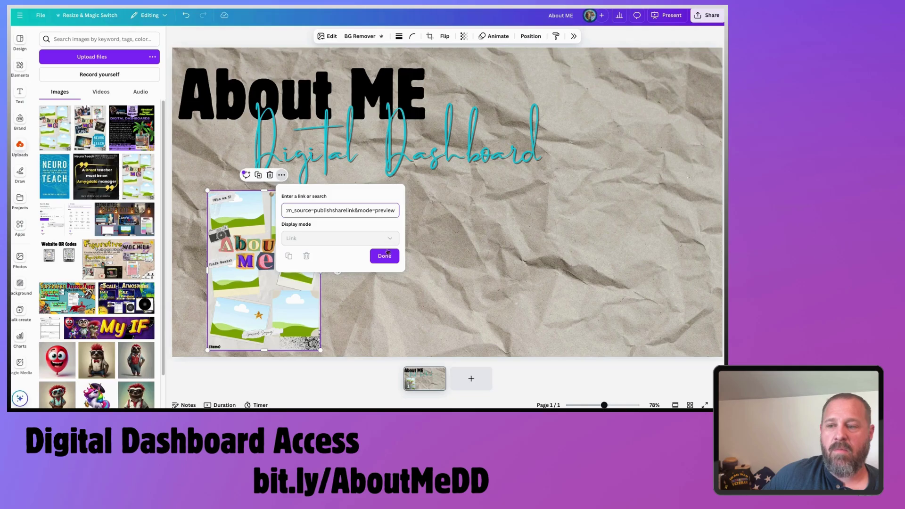
click(386, 254)
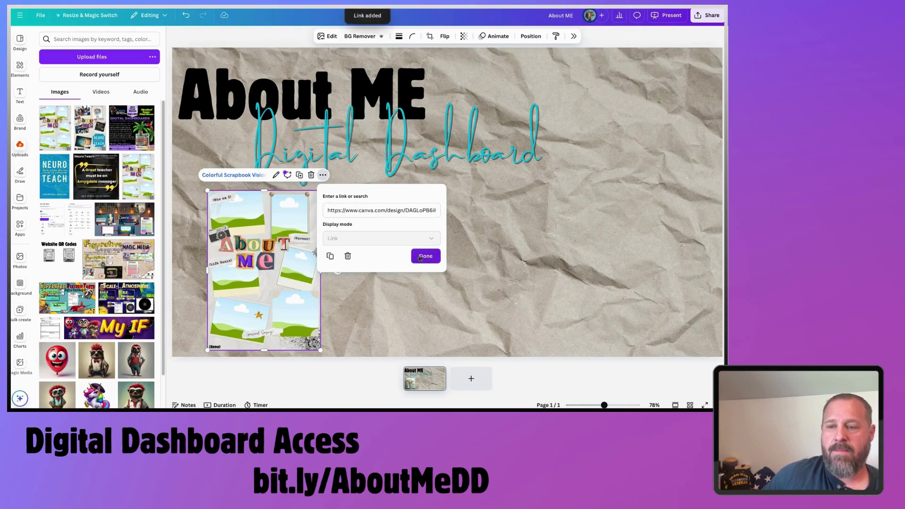
click(420, 257)
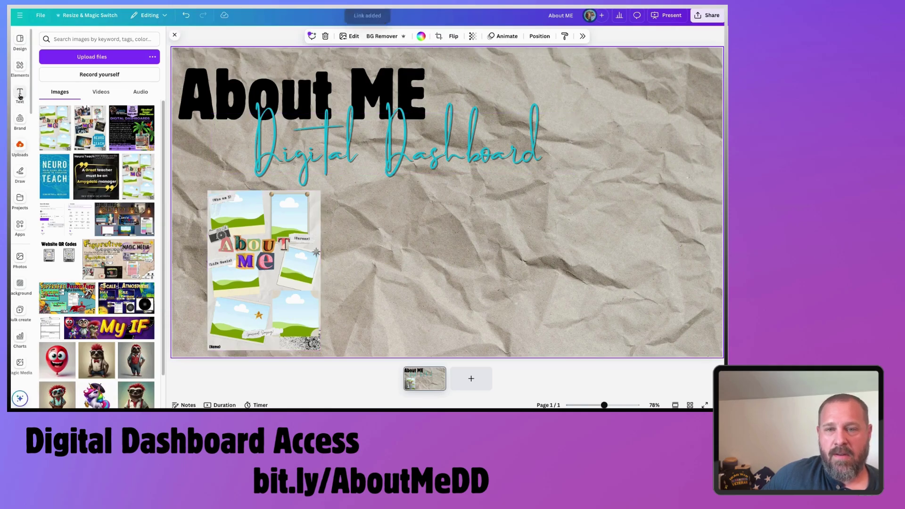
Add a subtitle text box reading "About me Project" to the page
click(20, 94)
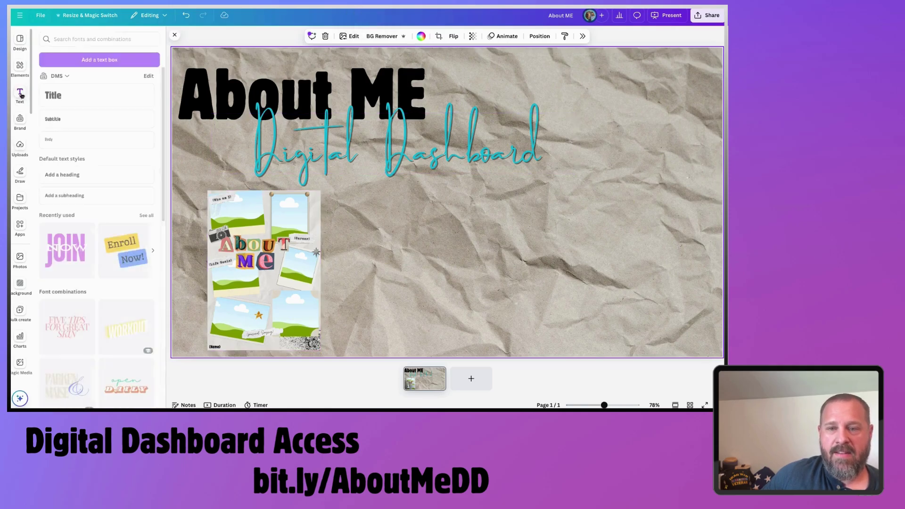
click(72, 121)
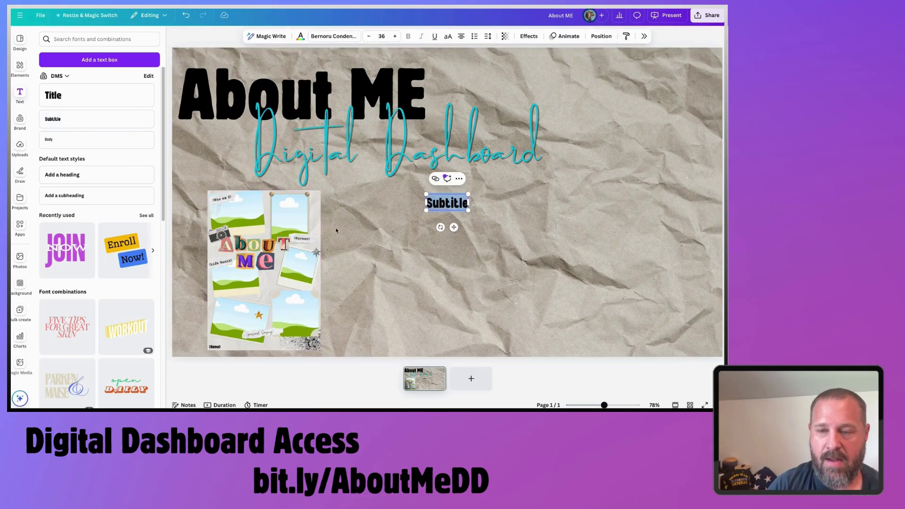
text(About me)
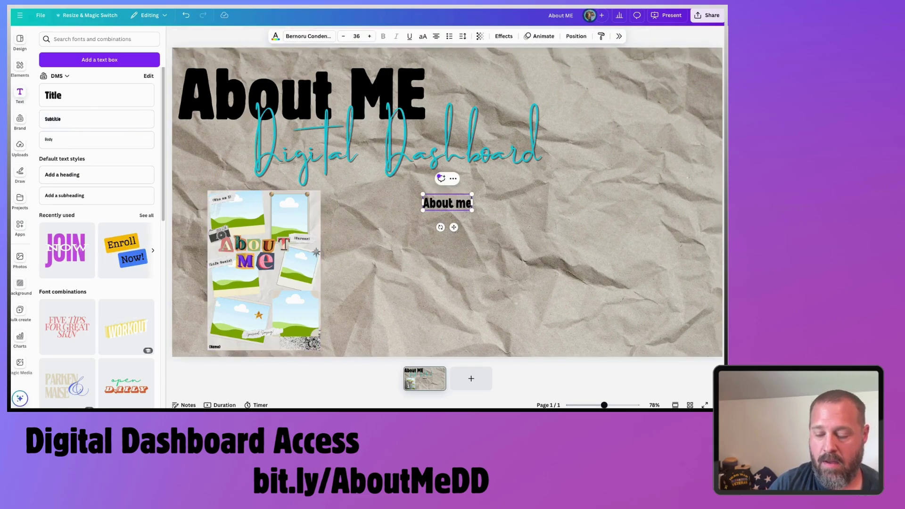
text( Project)
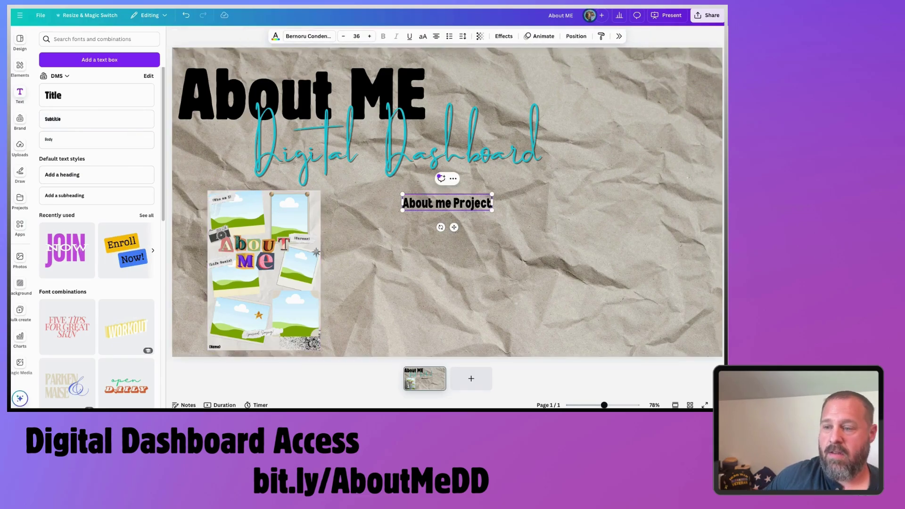
Extend the text label to read "About me Project Link" and place it directly above the blank collage image
text( Link)
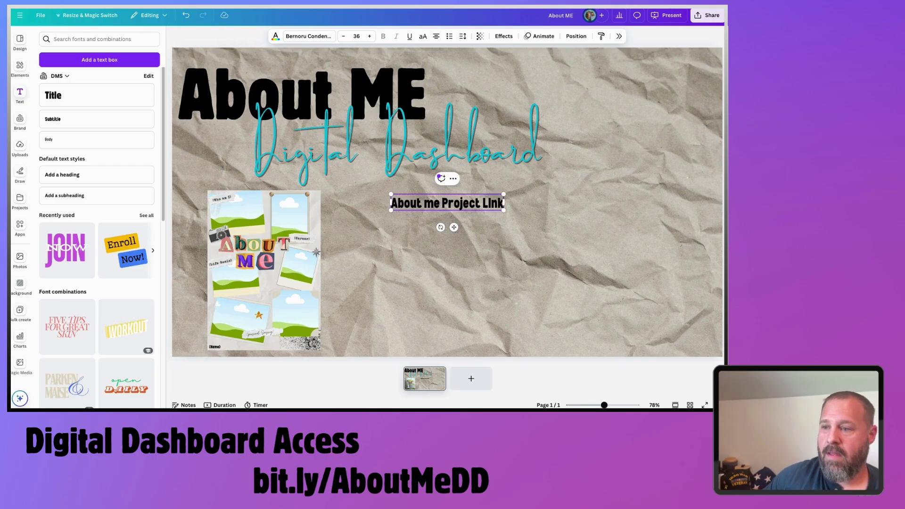
key(BackSpace)
key(BackSpace)
key(BackSpace)
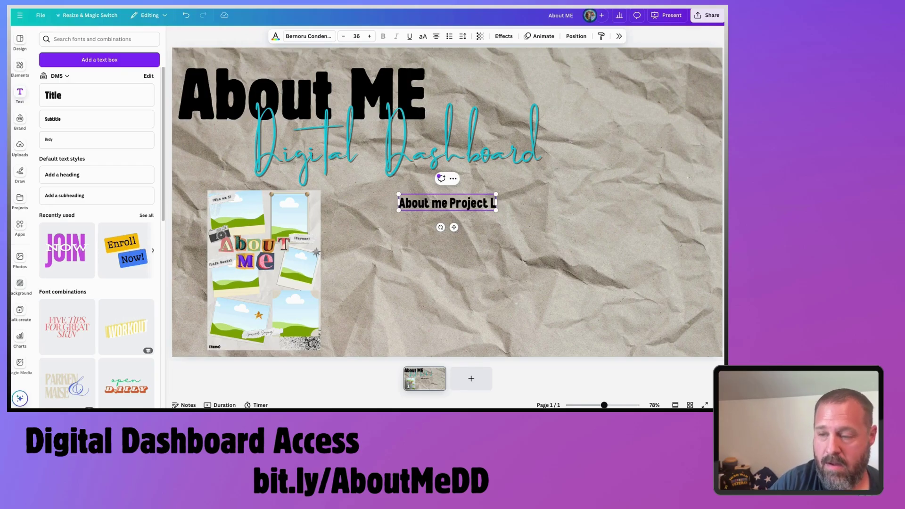
text(ink)
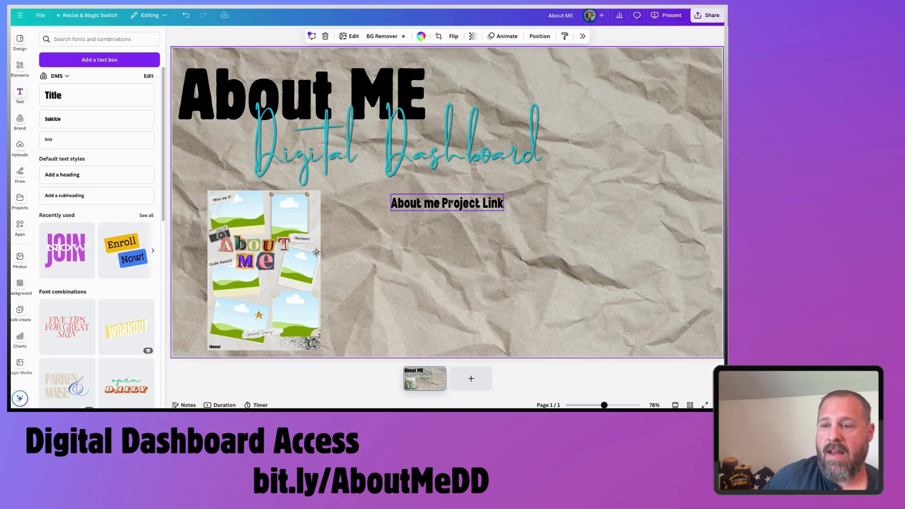
drag(450, 200, 257, 189)
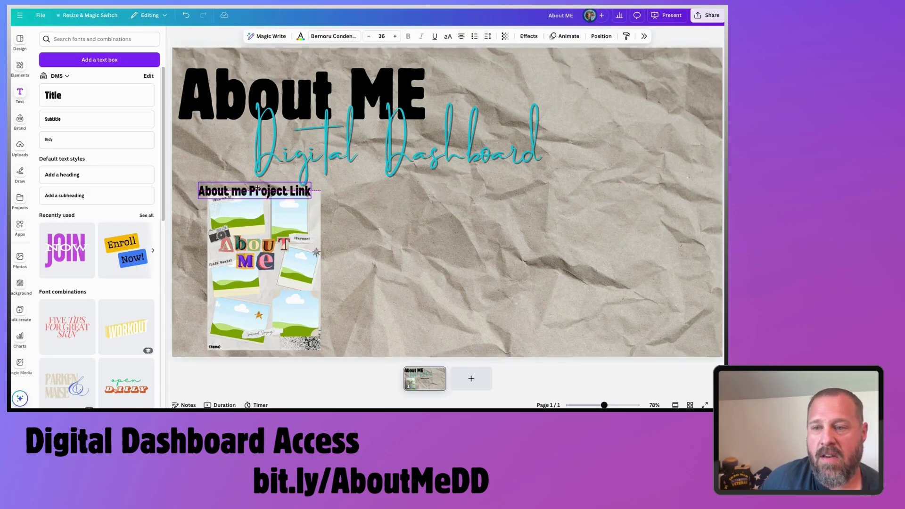
click(368, 252)
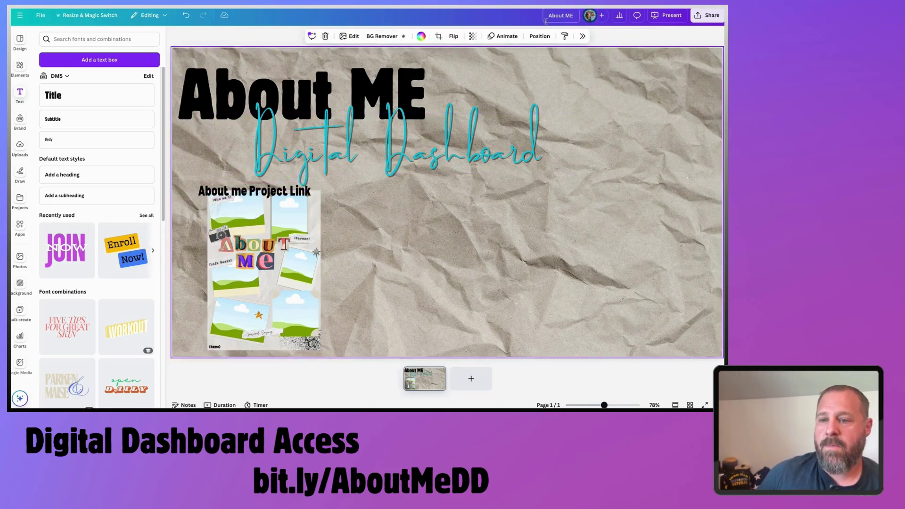
Check the template link attached to the blank collage image
click(304, 257)
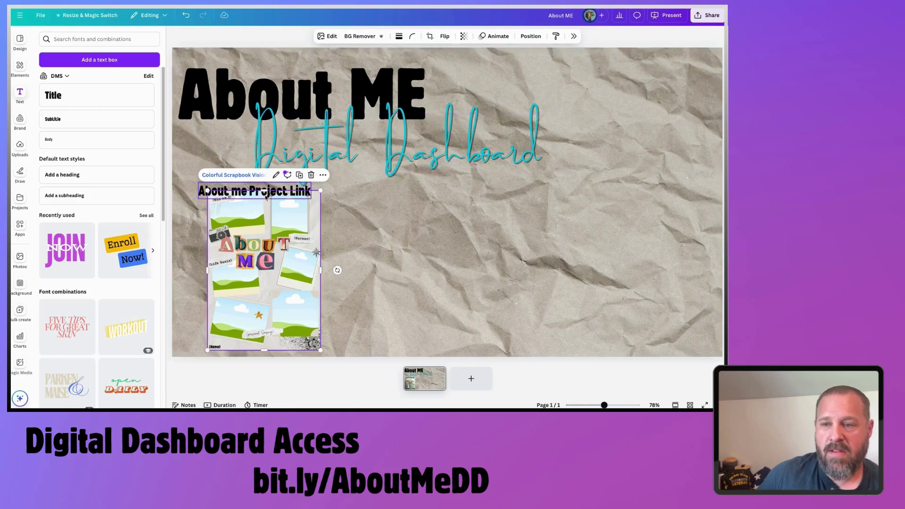
click(257, 175)
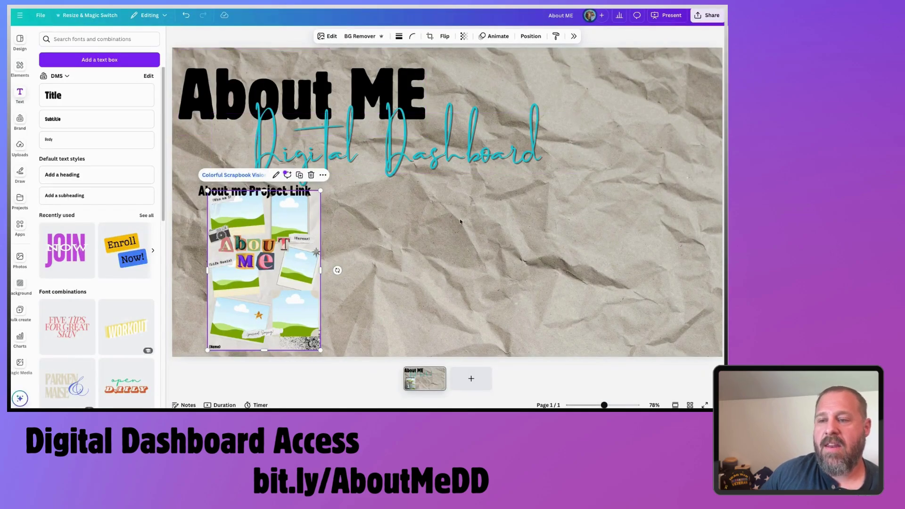
click(474, 245)
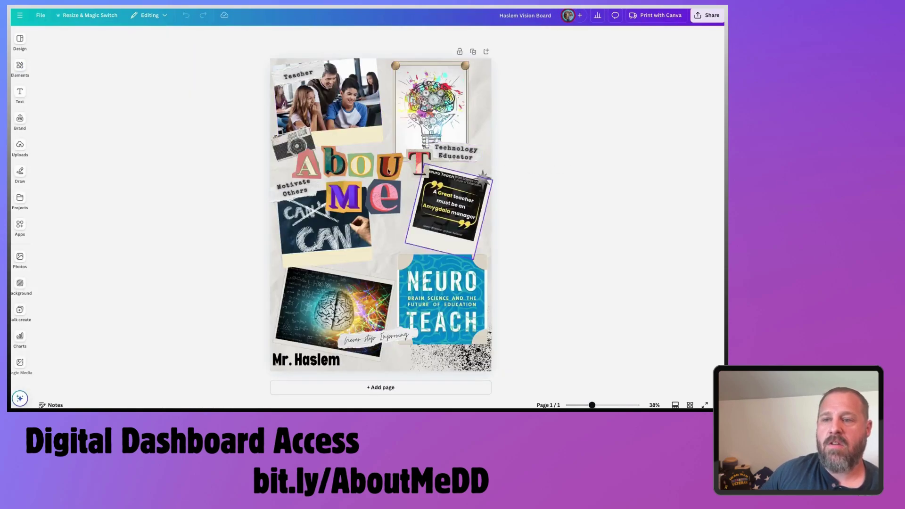
Examine the photos, captions and name label on the completed About Me vision board example
click(305, 116)
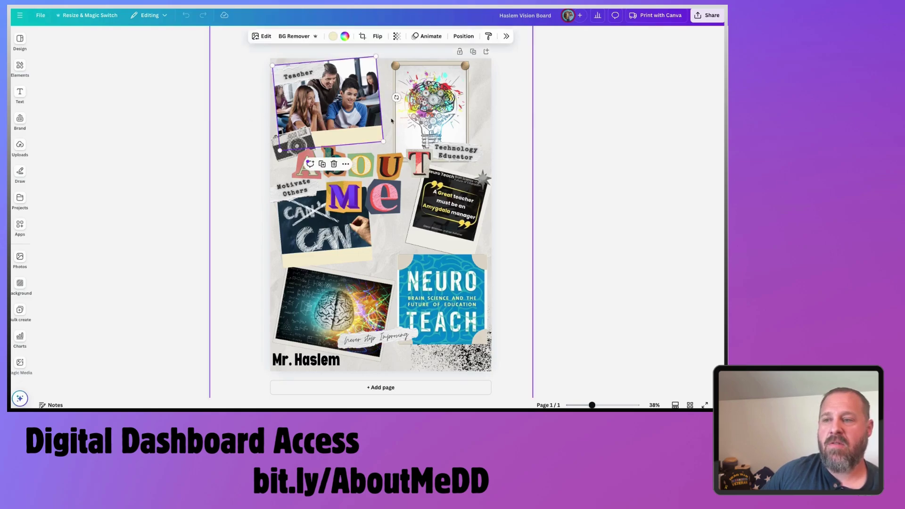
click(419, 210)
click(325, 226)
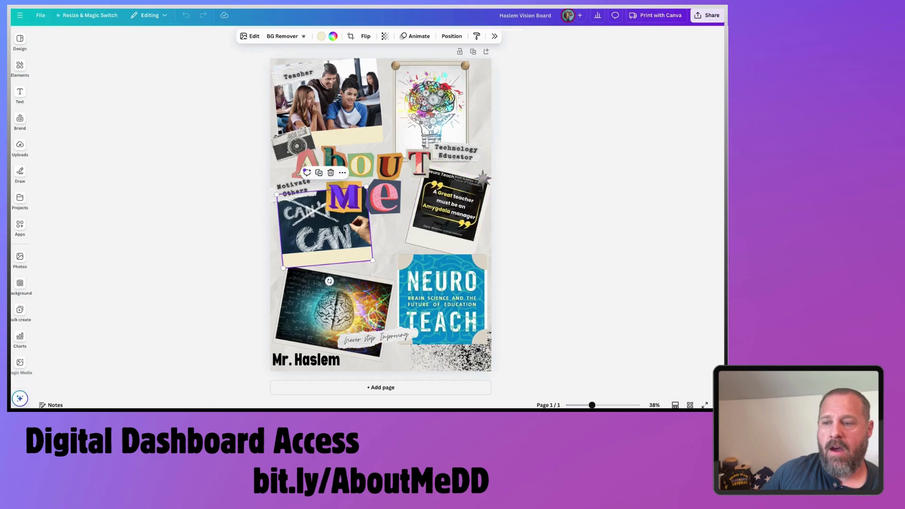
click(442, 302)
click(342, 312)
click(442, 302)
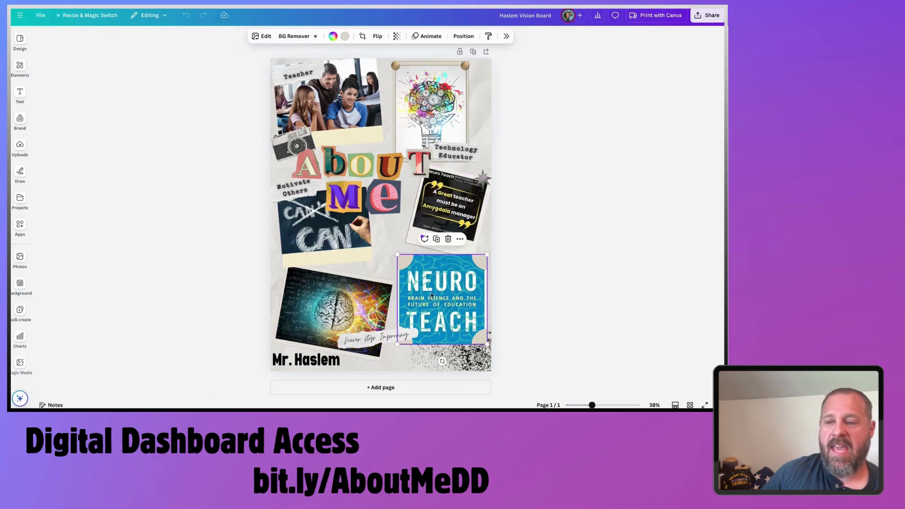
click(343, 311)
click(452, 299)
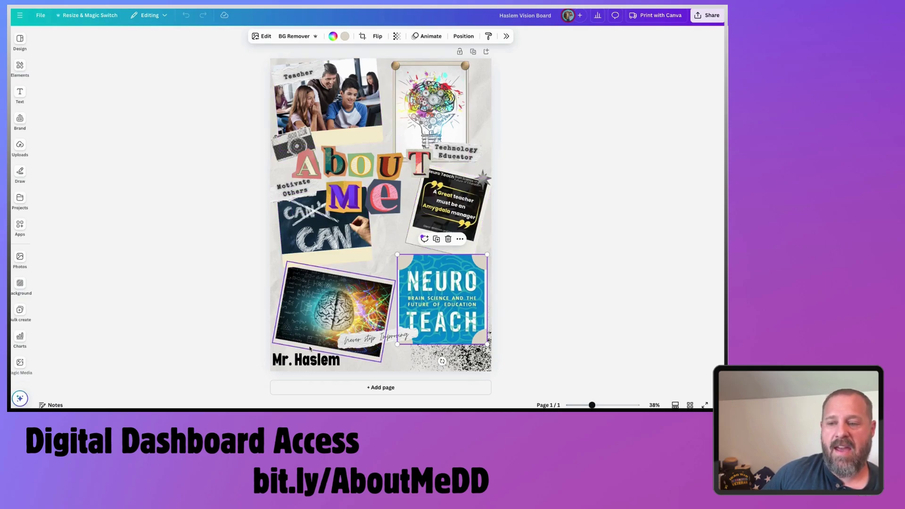
click(313, 364)
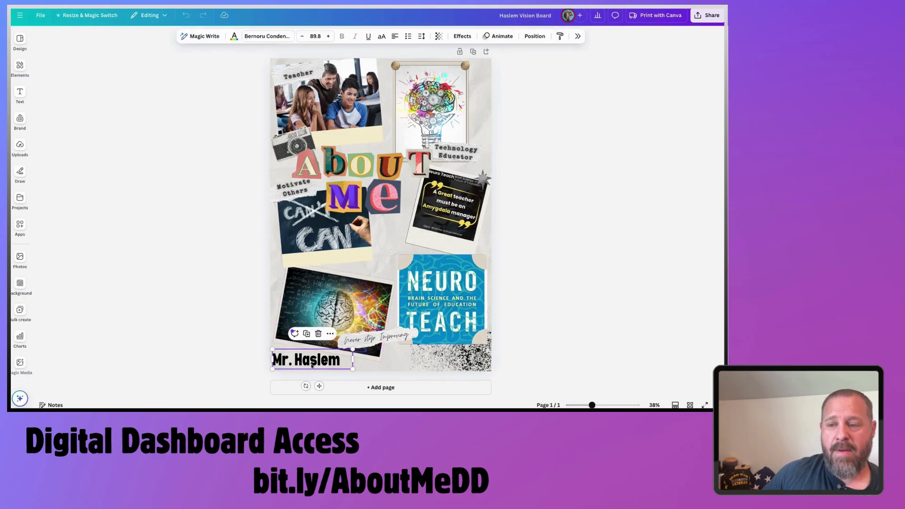
click(357, 344)
click(294, 188)
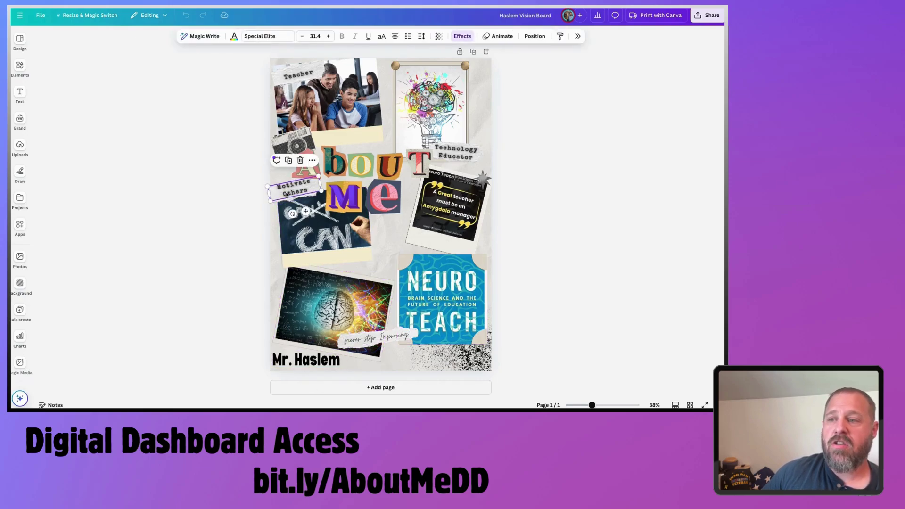
click(554, 180)
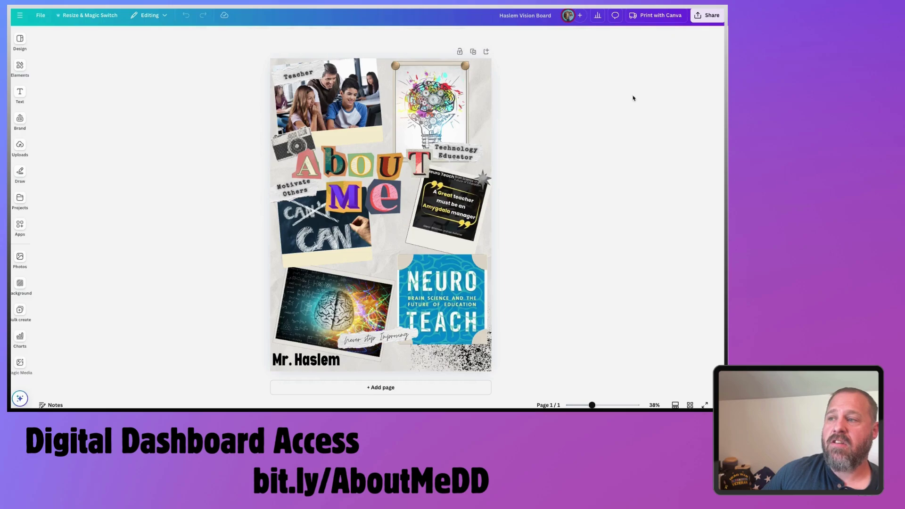
click(707, 15)
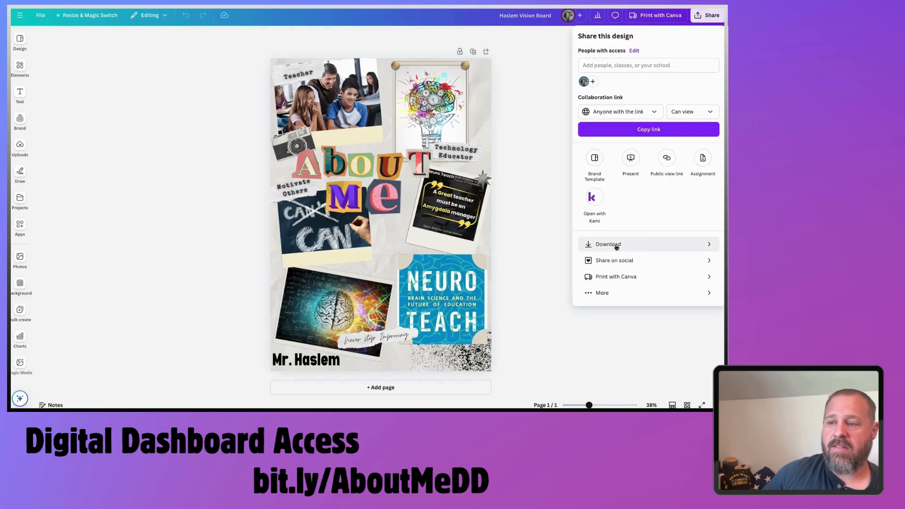
click(558, 254)
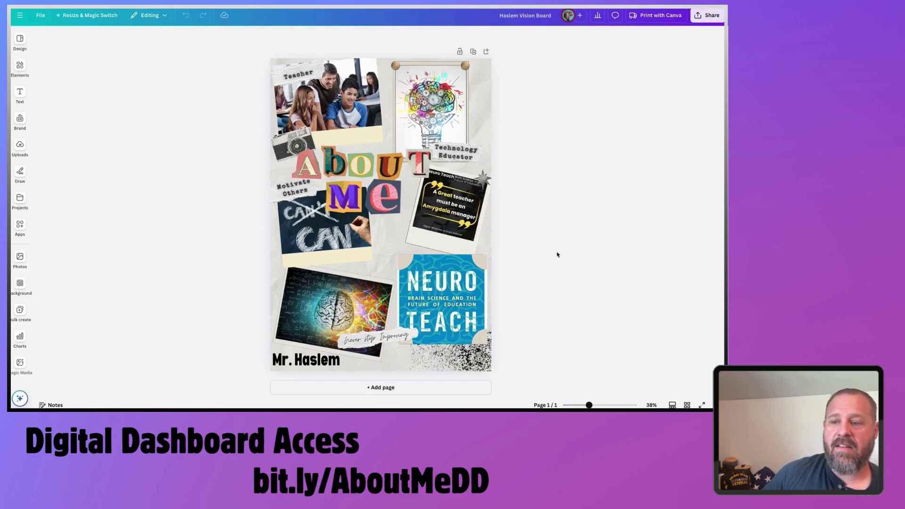
click(687, 405)
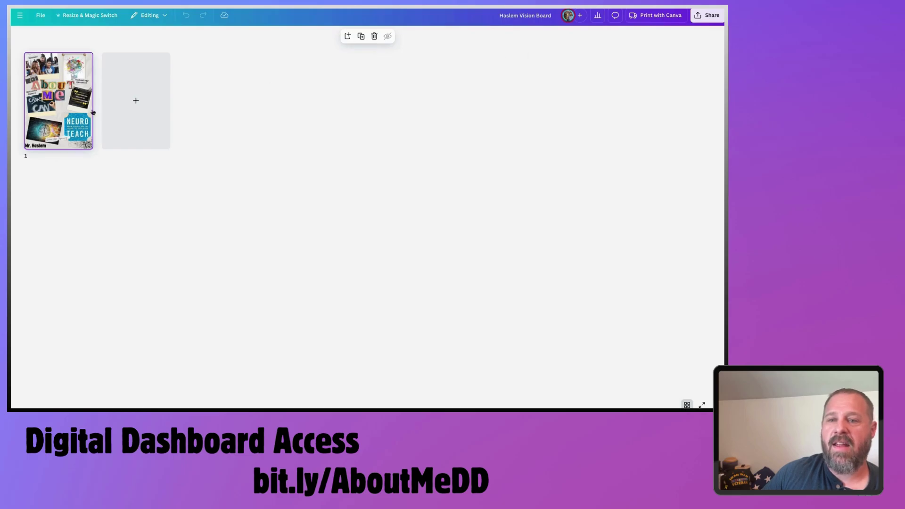
double_click(90, 112)
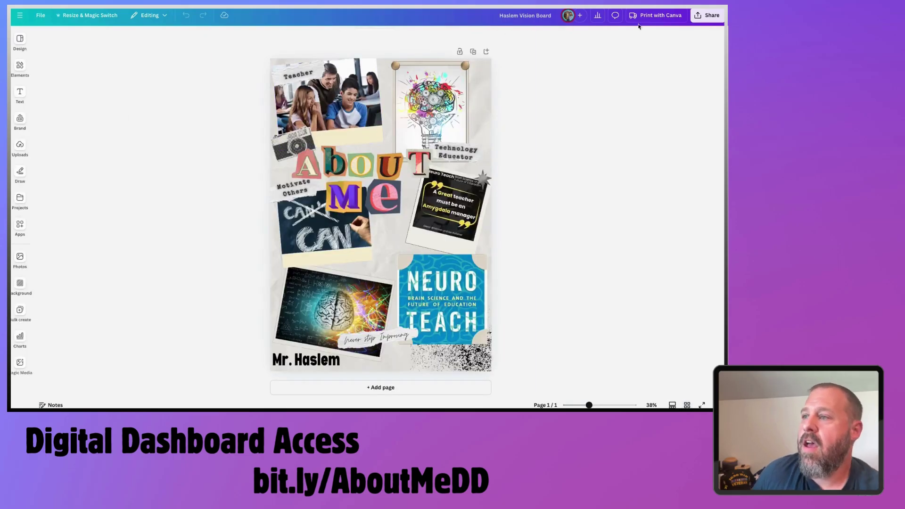
Download the completed vision board as a PNG at size 1
click(708, 16)
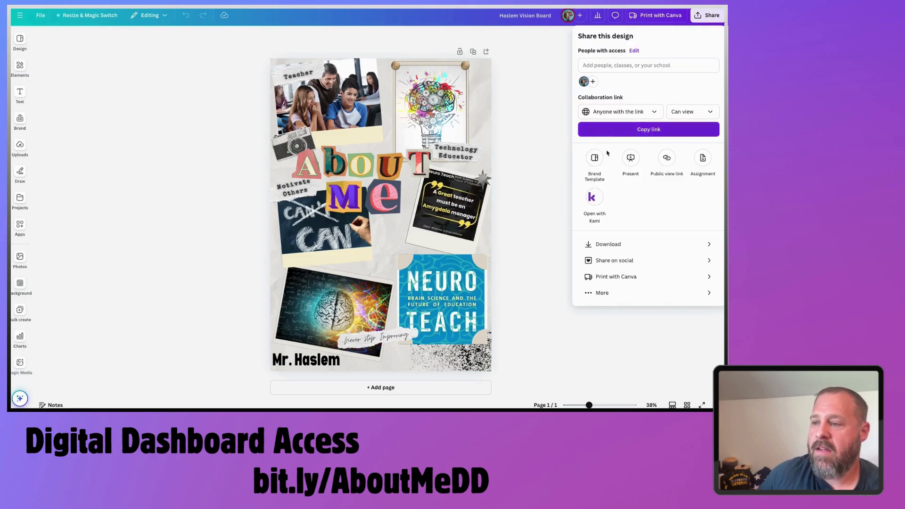
click(606, 244)
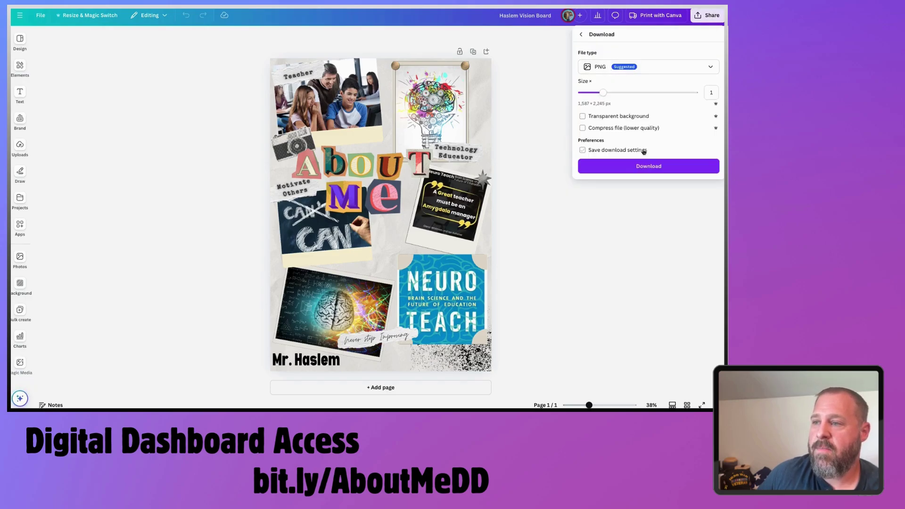
click(637, 167)
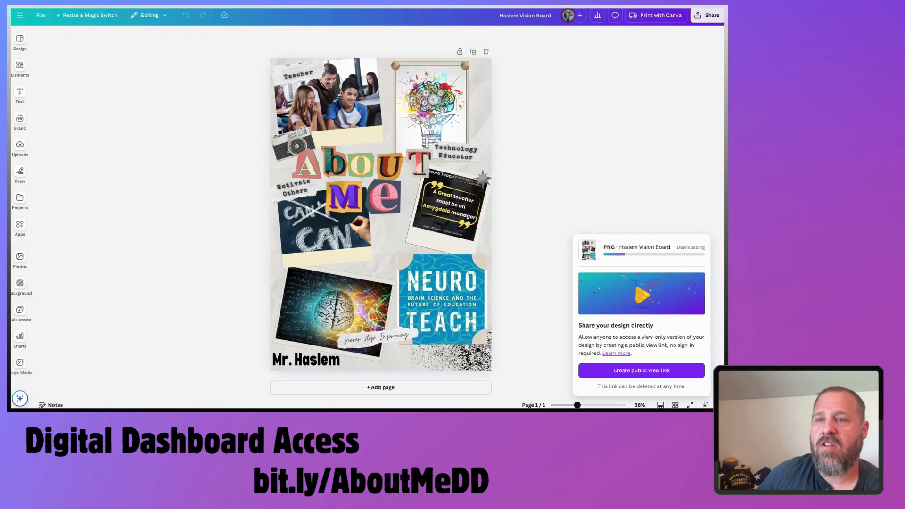
Add the downloaded vision board PNG to the About ME presentation, shrink it, and place it below the end of "Digital Dashboard"
key(ctrl+Tab)
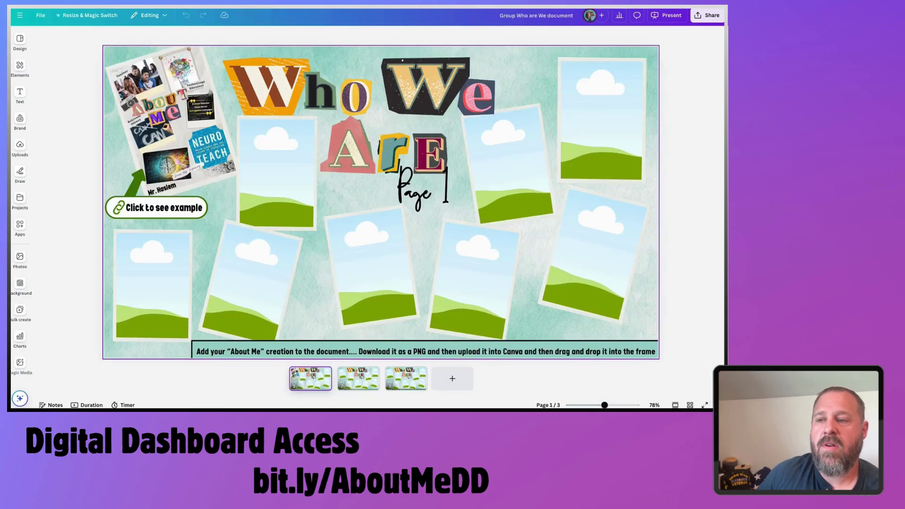
key(ctrl+Tab)
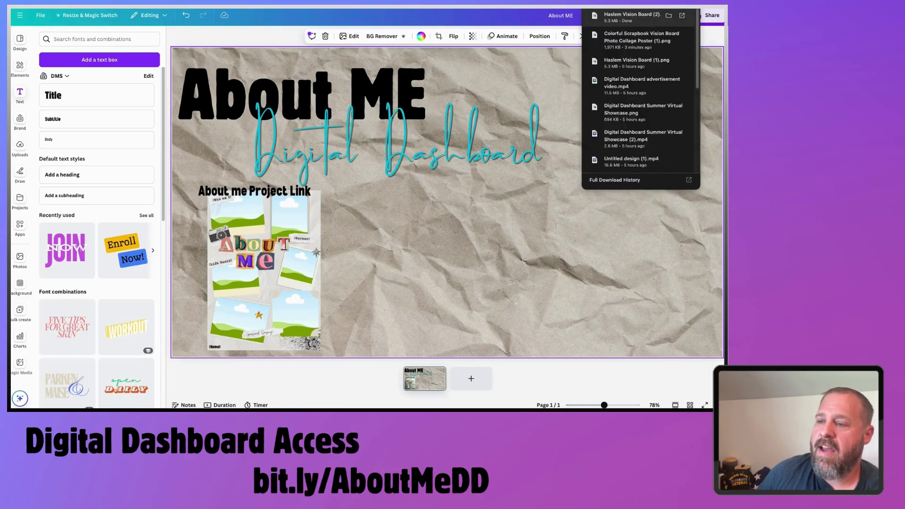
drag(624, 18, 547, 239)
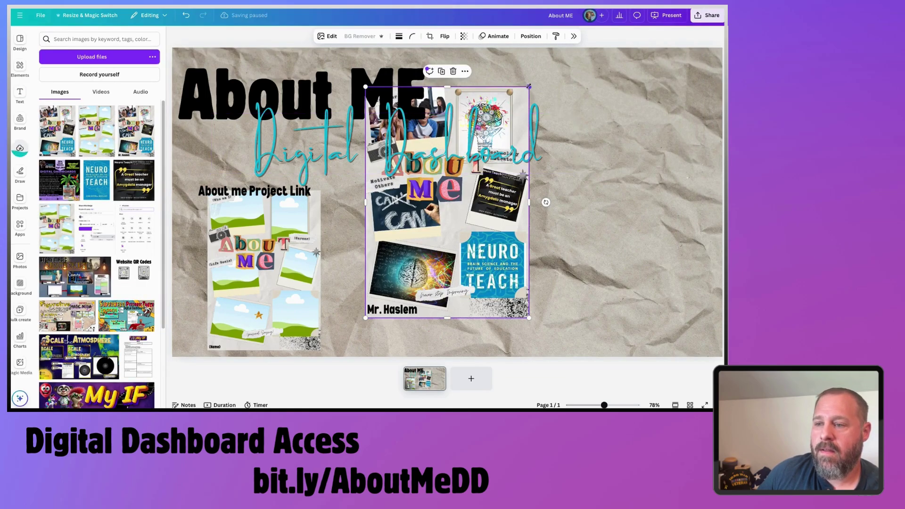
drag(530, 85, 499, 156)
drag(424, 233, 490, 264)
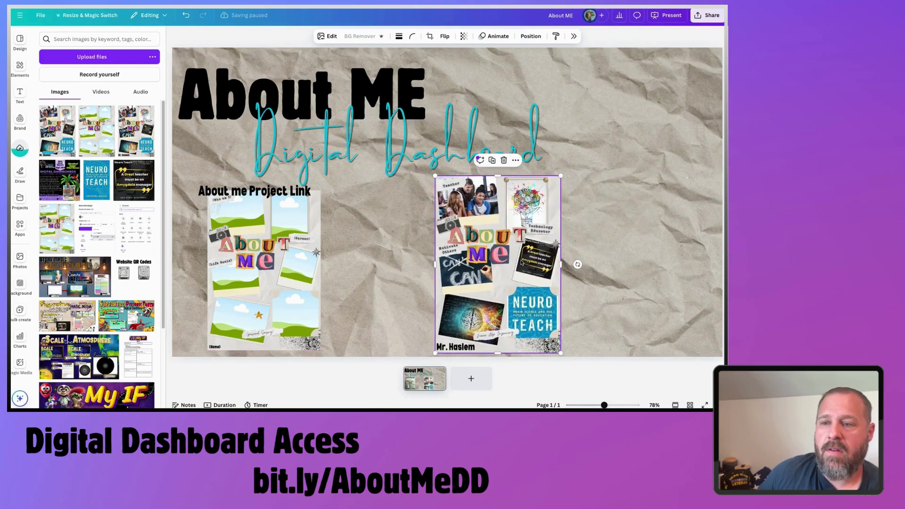
Duplicate the "About me Project Link" label, change the copy to "Example", and place it at the completed collage's lower-right corner
click(290, 192)
click(254, 171)
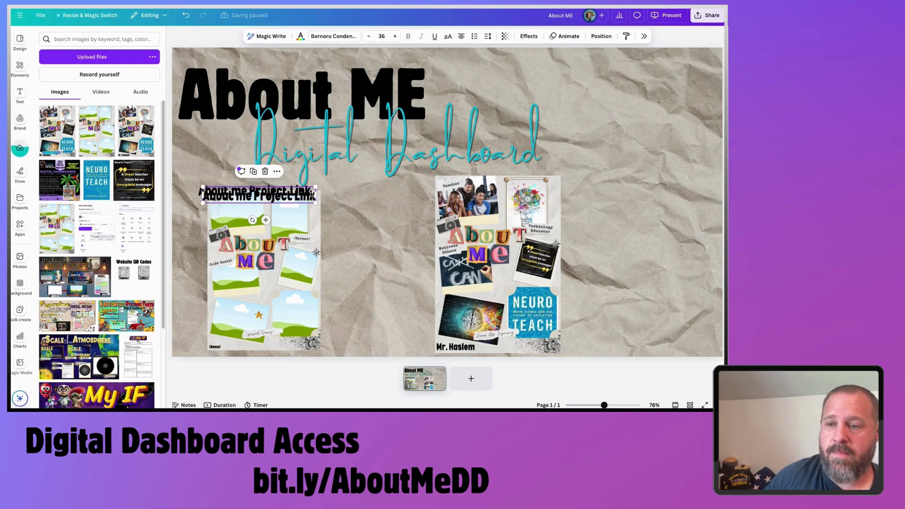
click(294, 192)
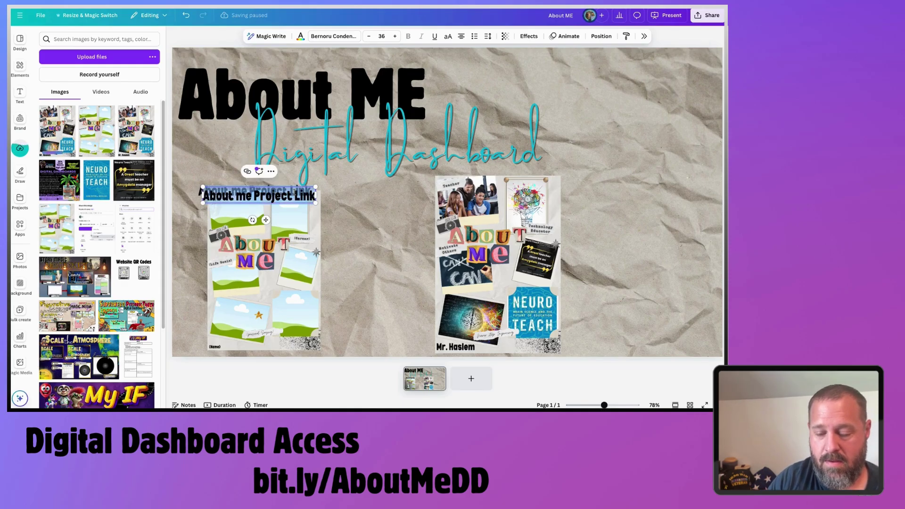
text(Example)
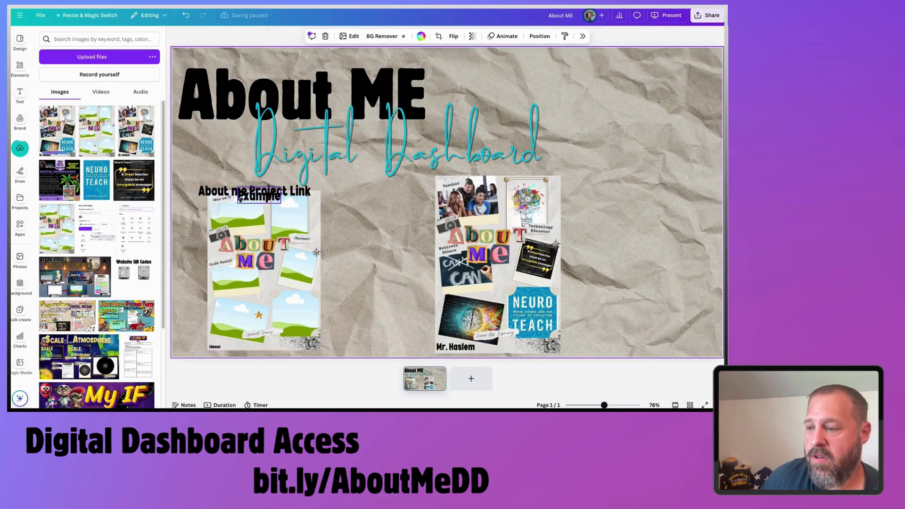
drag(240, 204, 545, 350)
Shrink the completed collage image toward its lower-right corner and nudge it slightly left
click(439, 181)
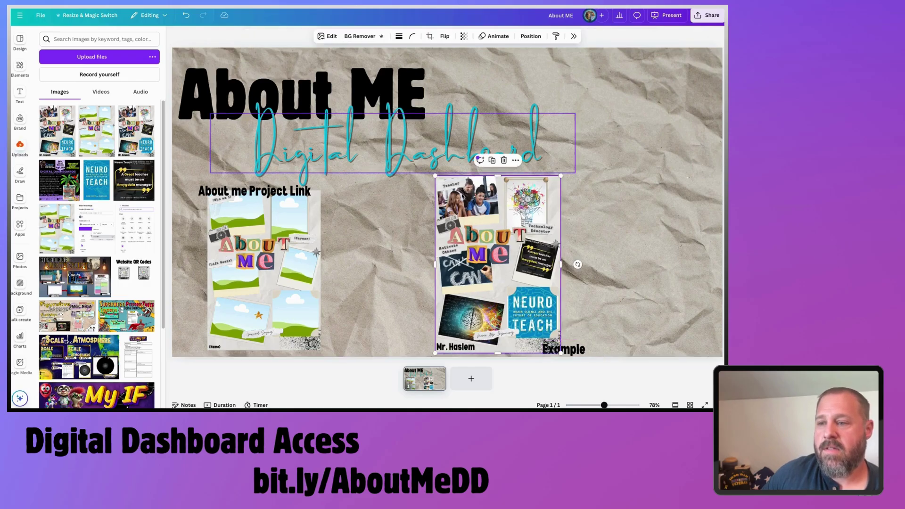
drag(435, 176, 467, 222)
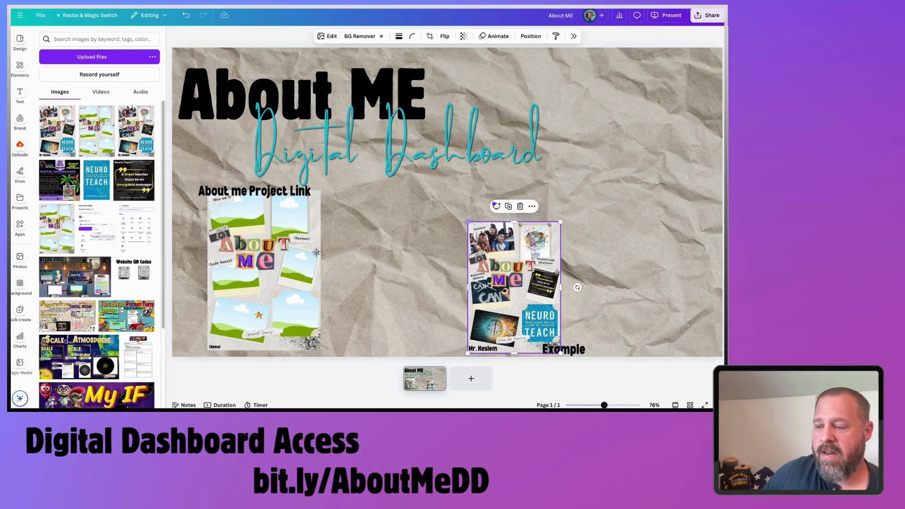
drag(502, 259, 498, 260)
click(622, 248)
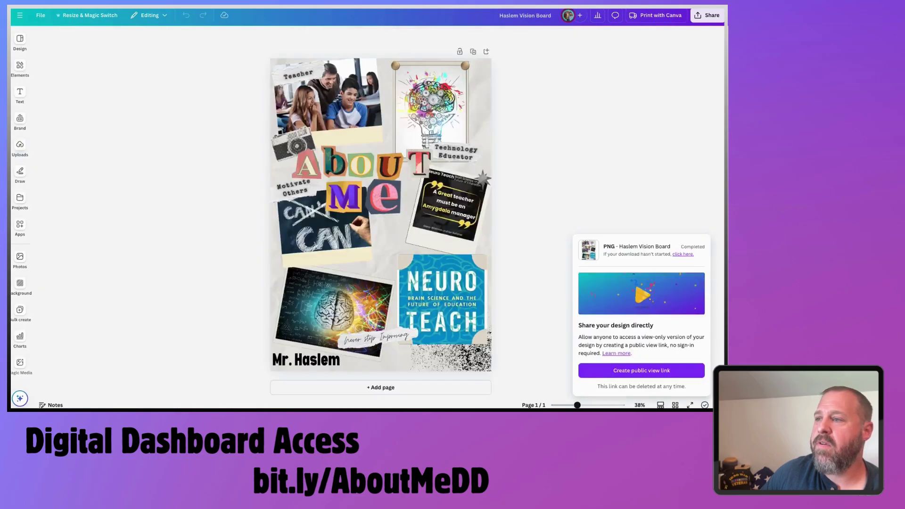
Copy the public view link of the completed vision board design
click(698, 16)
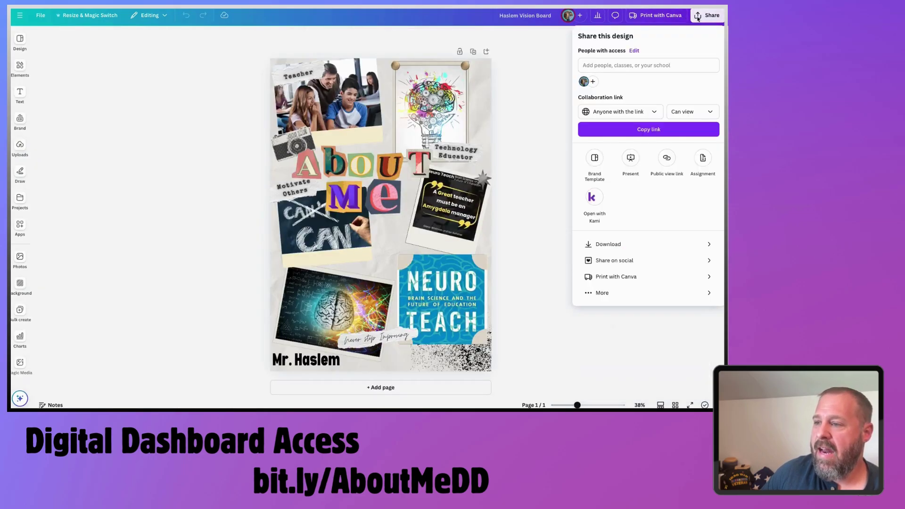
click(667, 158)
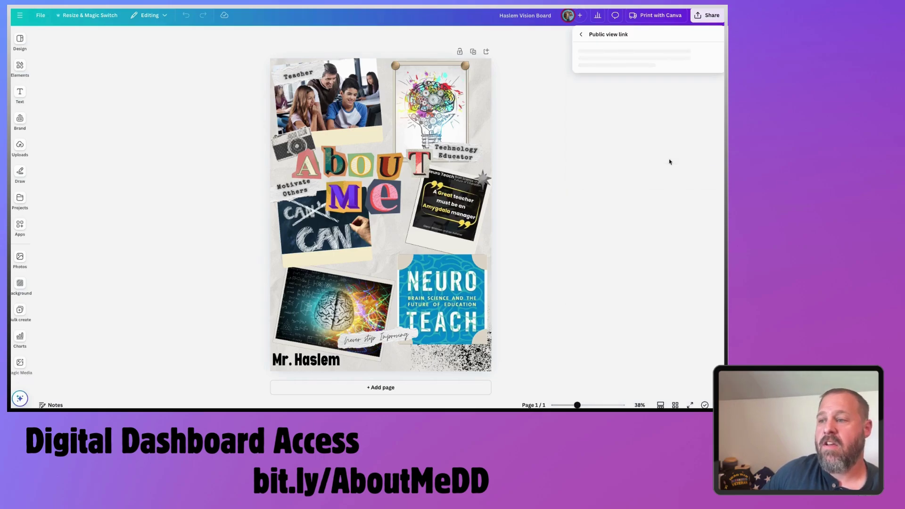
click(667, 182)
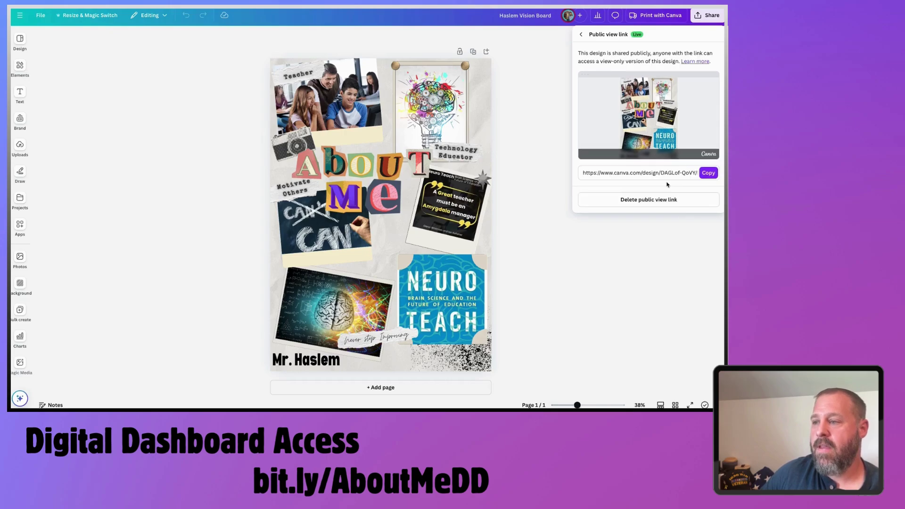
click(709, 174)
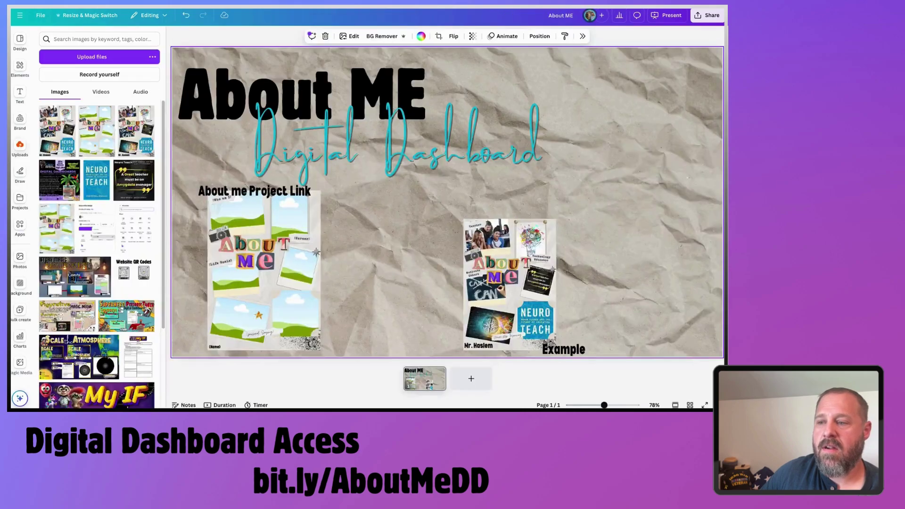
Link the completed collage image in the About ME presentation to the copied public view link
click(507, 258)
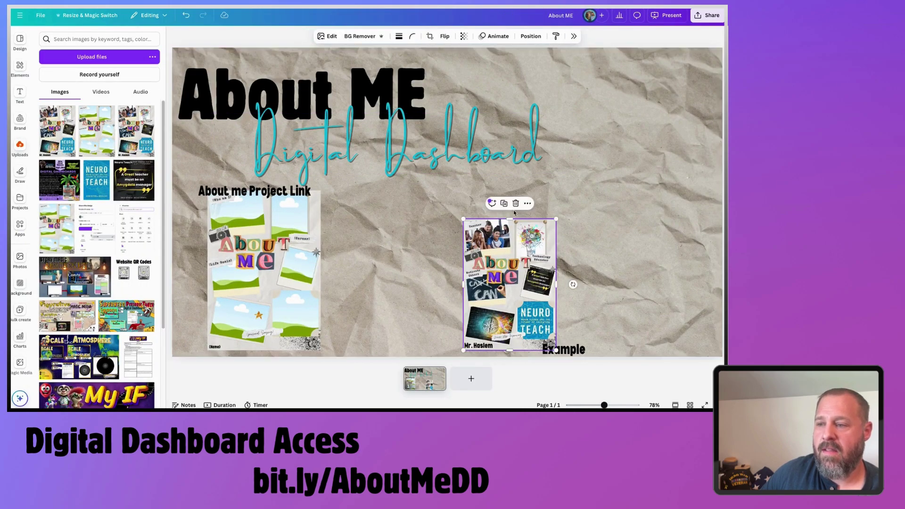
click(528, 203)
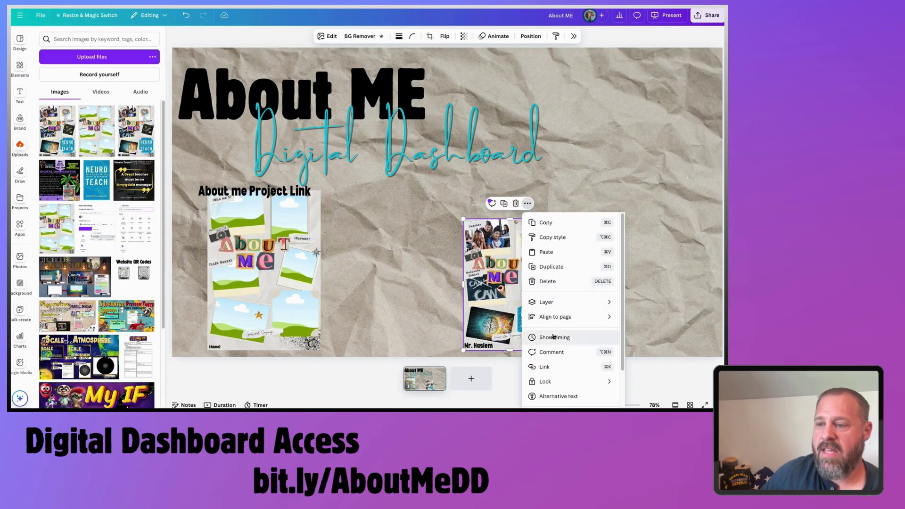
click(548, 369)
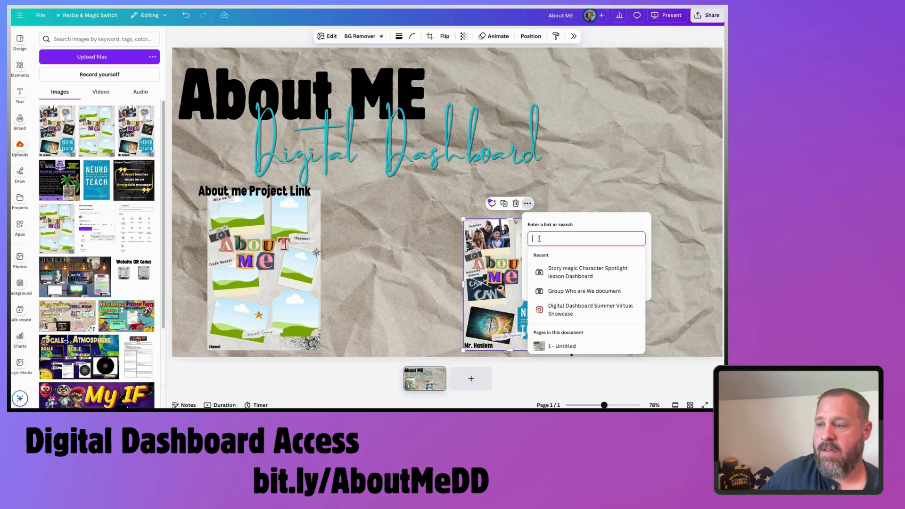
key(ctrl+v)
click(631, 284)
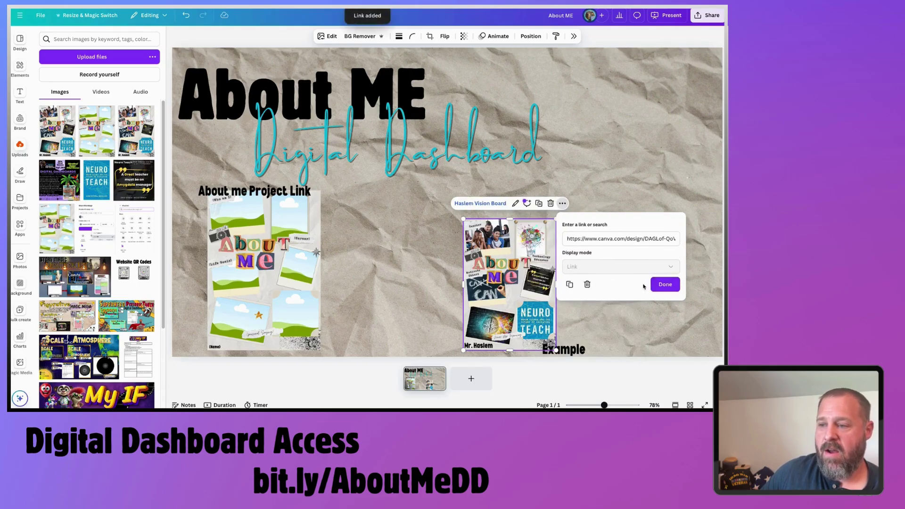
click(664, 285)
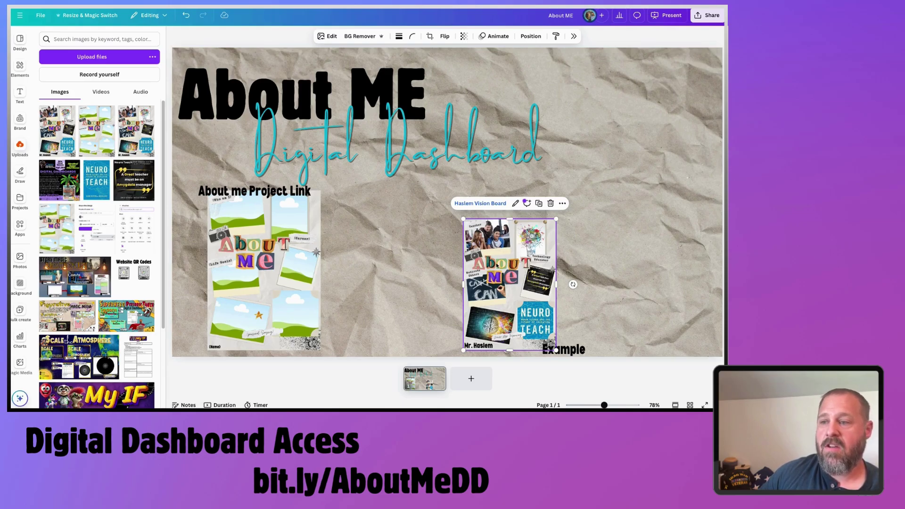
click(488, 207)
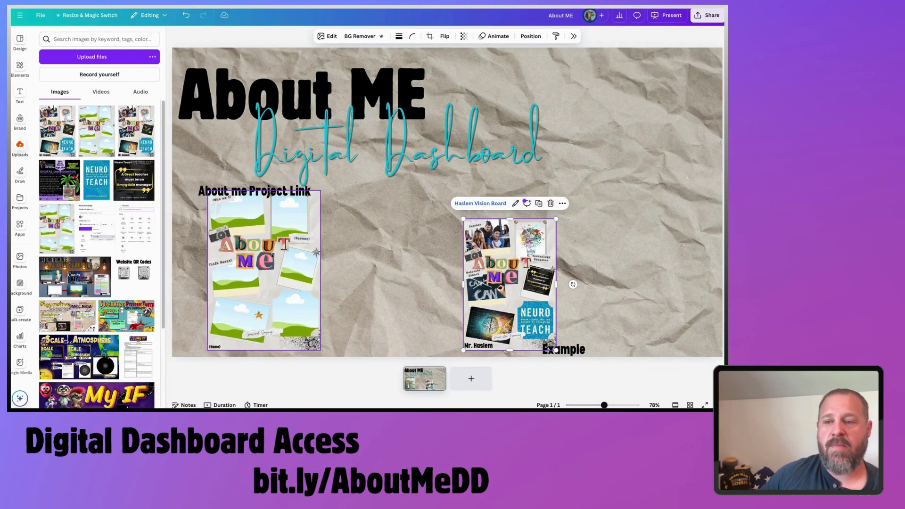
click(282, 257)
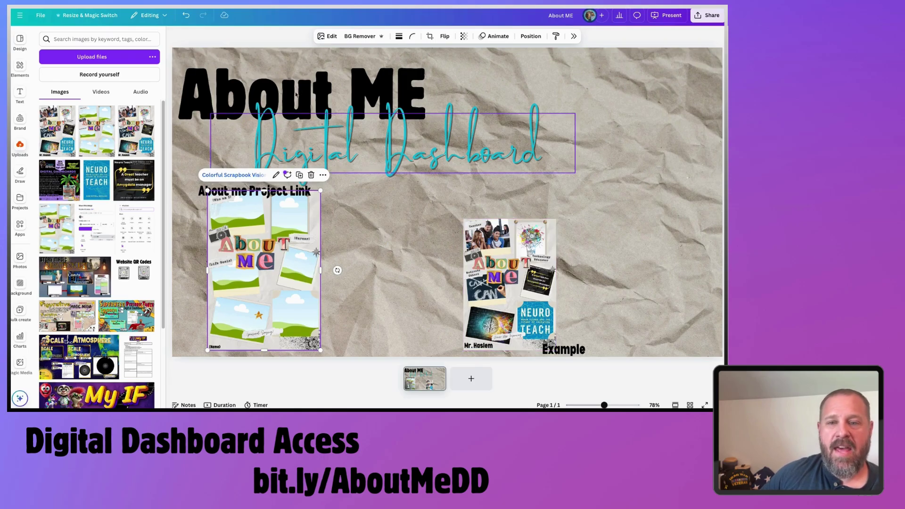
Add the uploaded 1:23 screen-recording video of the blank collage to the page and shrink it to about a third of its size
click(19, 149)
click(98, 95)
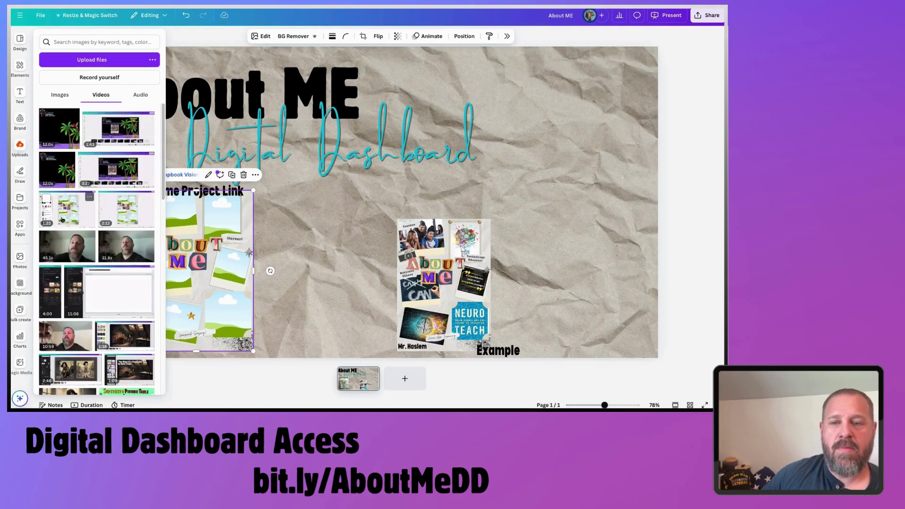
click(61, 220)
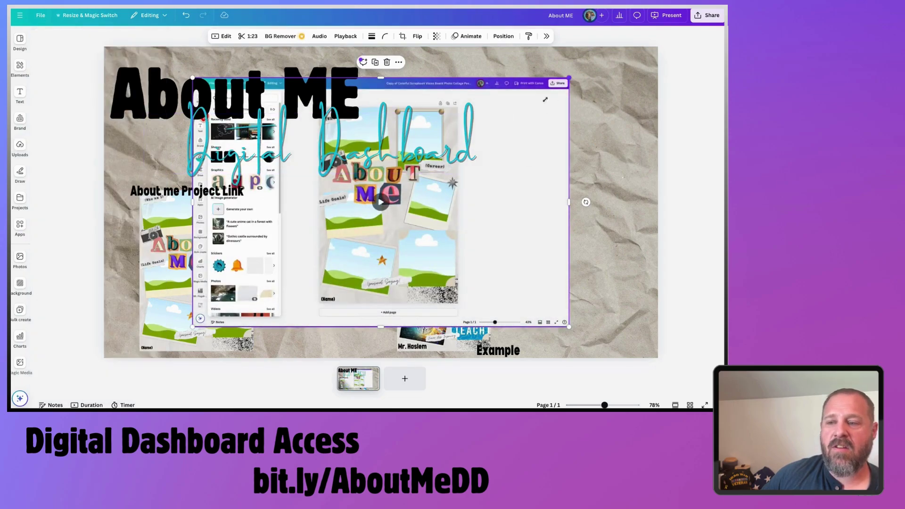
drag(545, 99, 332, 234)
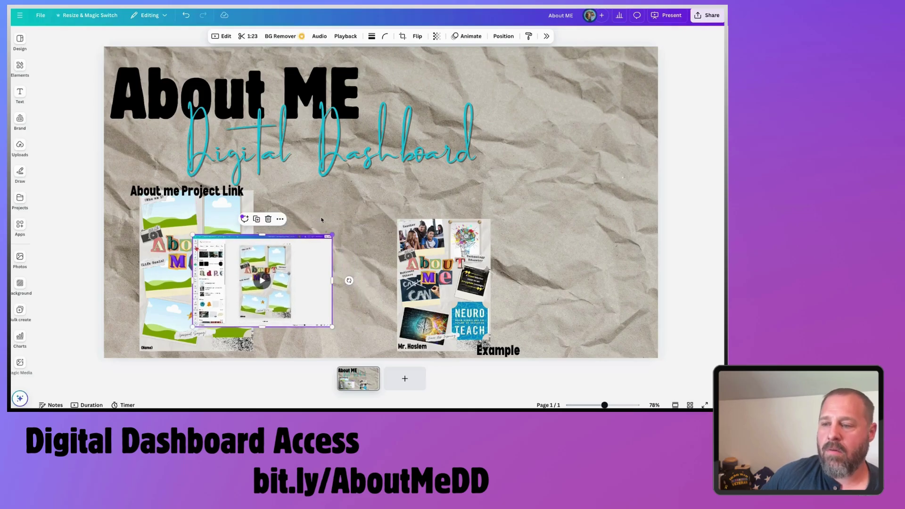
Shift the completed collage with its "Example" label to the right, and place the slightly enlarged video between the two collages
drag(423, 199, 521, 353)
drag(466, 322, 524, 315)
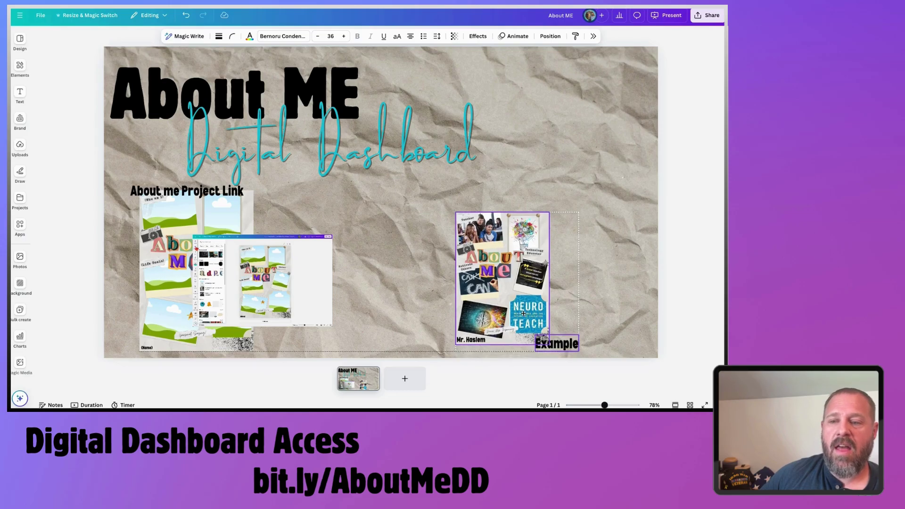
drag(307, 289, 391, 249)
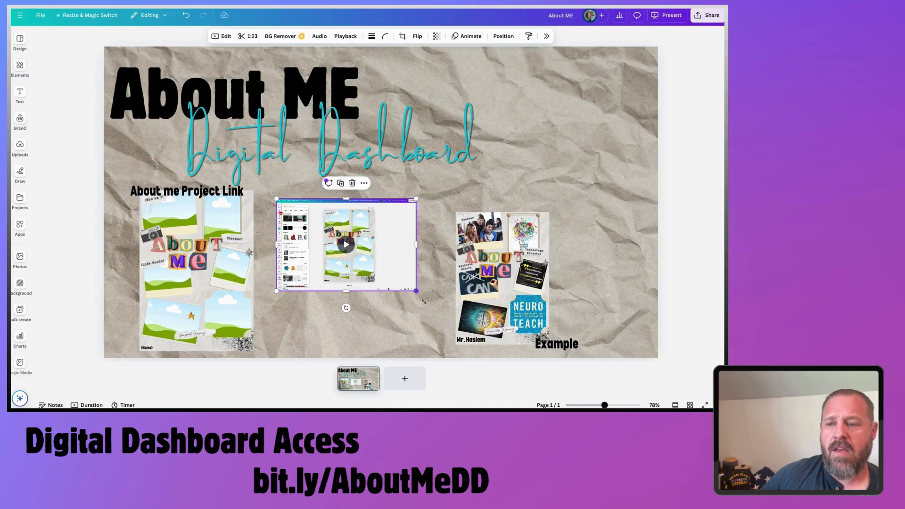
drag(423, 301, 411, 324)
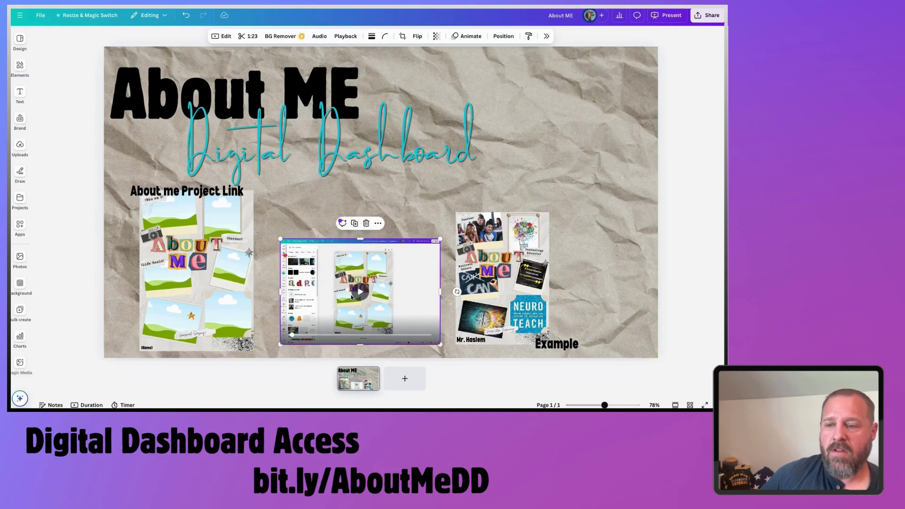
Play a few seconds of the video on the page and pause it
click(353, 295)
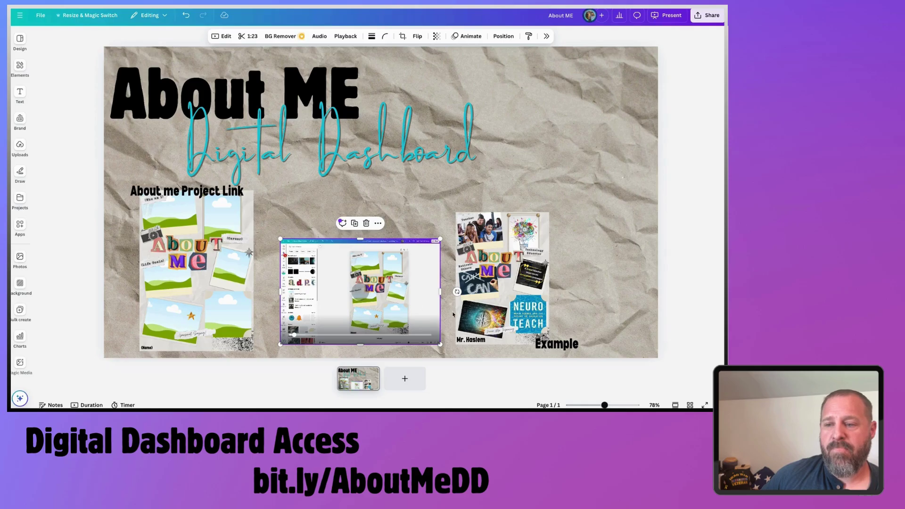
mouse_move(363, 294)
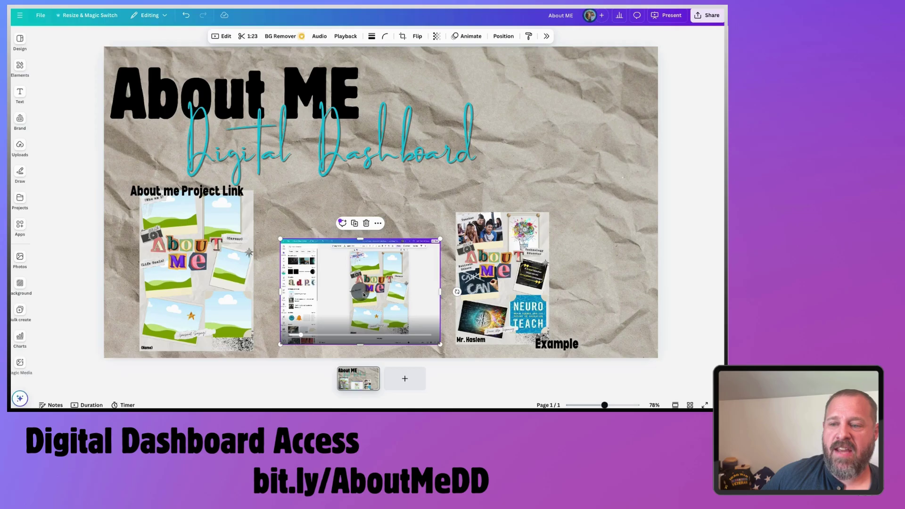
click(364, 294)
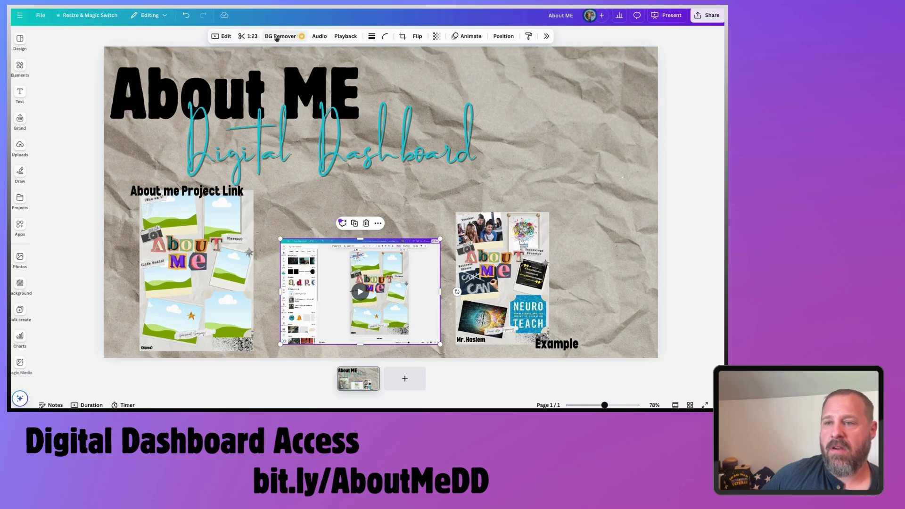
Mute the video's audio so its volume is 0
click(319, 36)
click(712, 65)
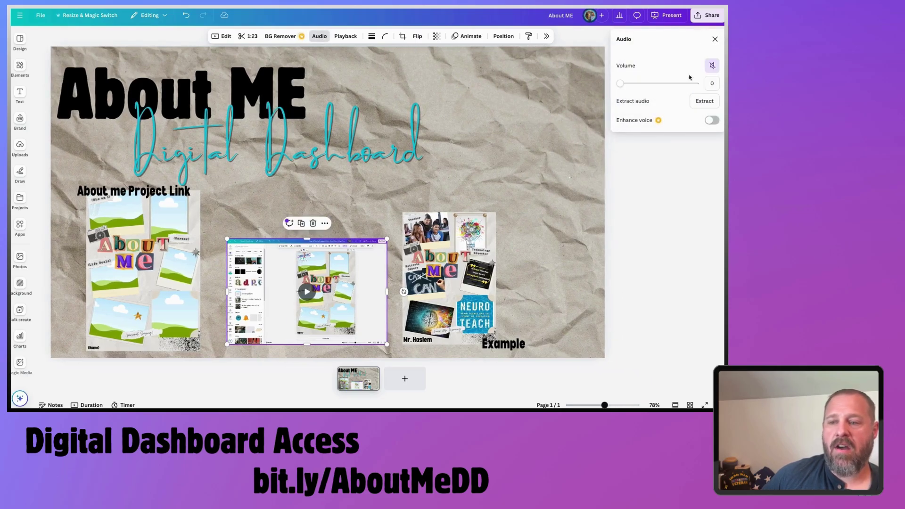
click(356, 198)
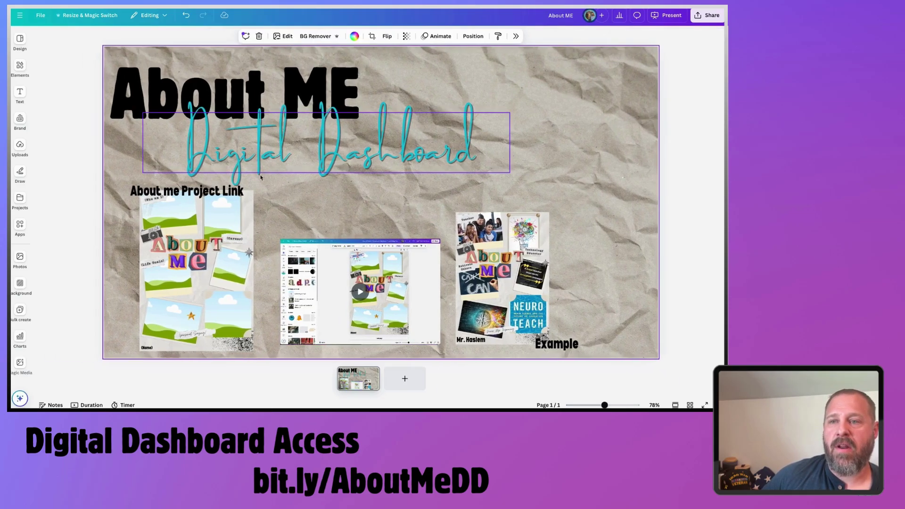
Look at the video's trim timeline and close it without trimming
click(361, 325)
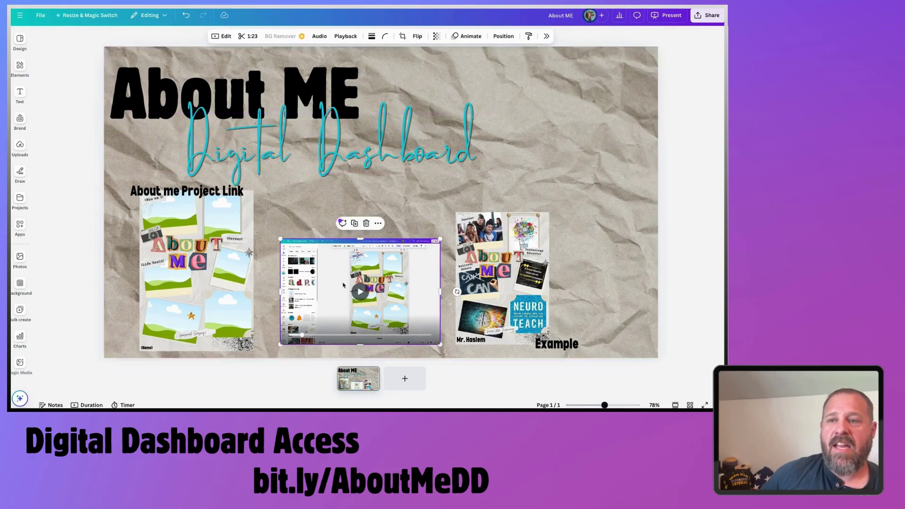
click(248, 37)
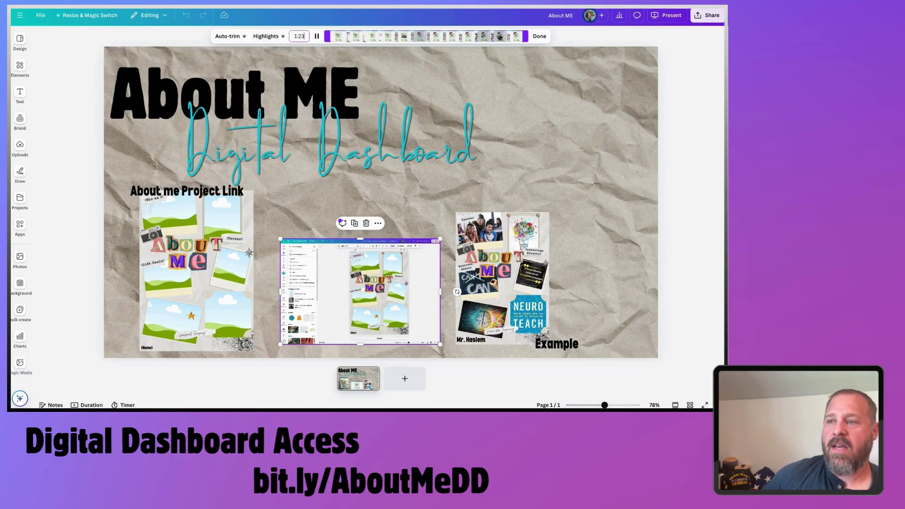
click(539, 36)
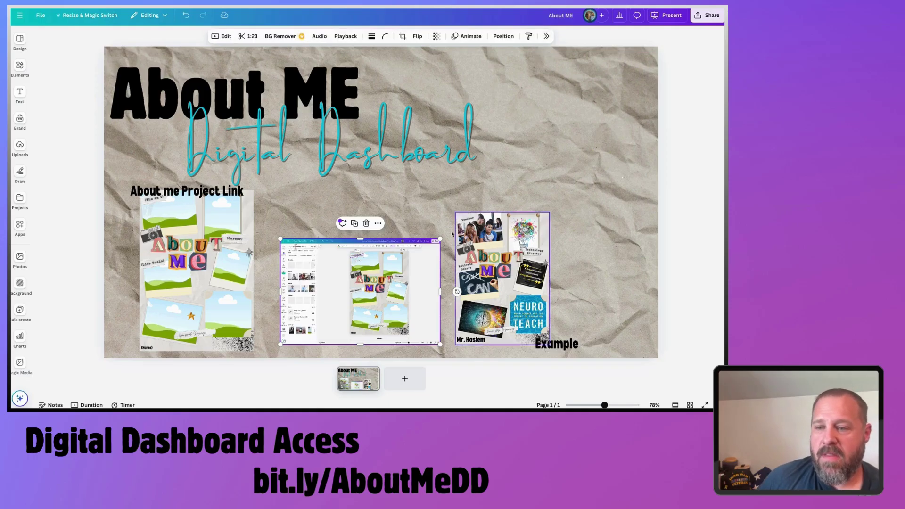
Duplicate the "About me Project Link" label, change the copy to "Help Video", and place it at the video's upper-left corner
click(194, 190)
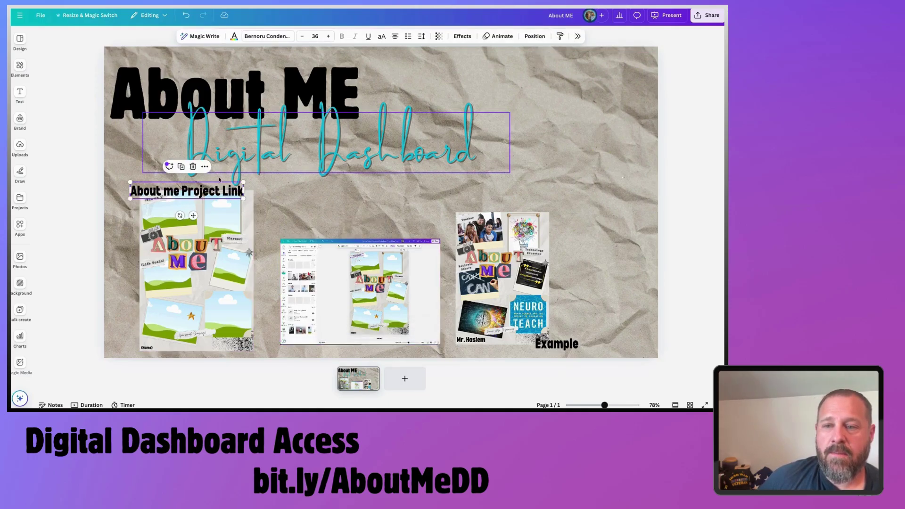
drag(194, 181, 315, 222)
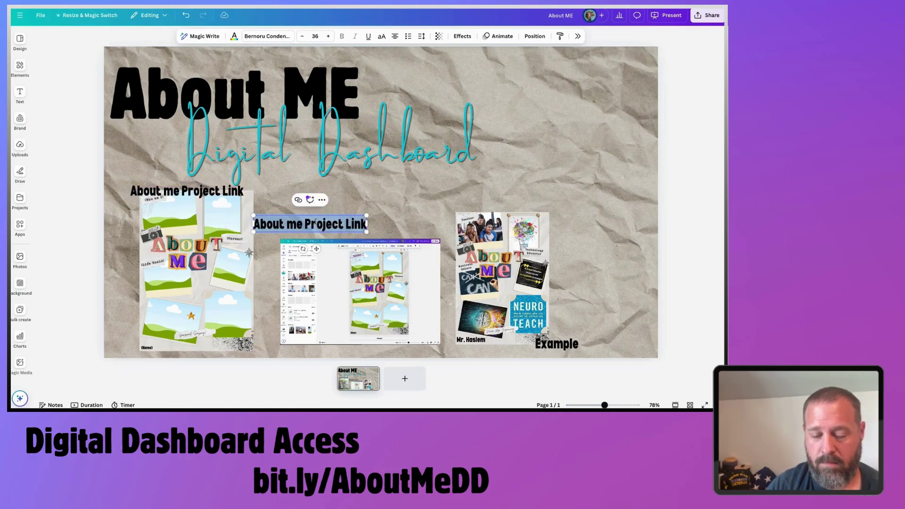
text(Help)
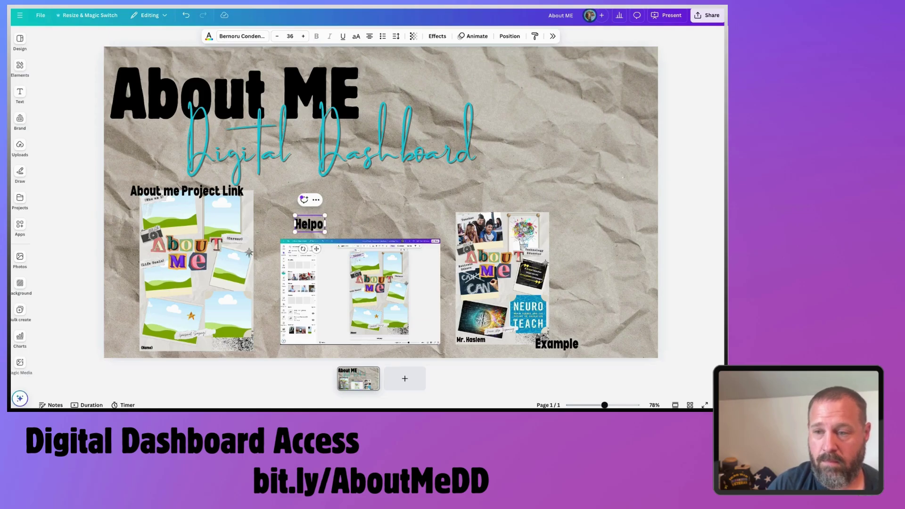
text( Video)
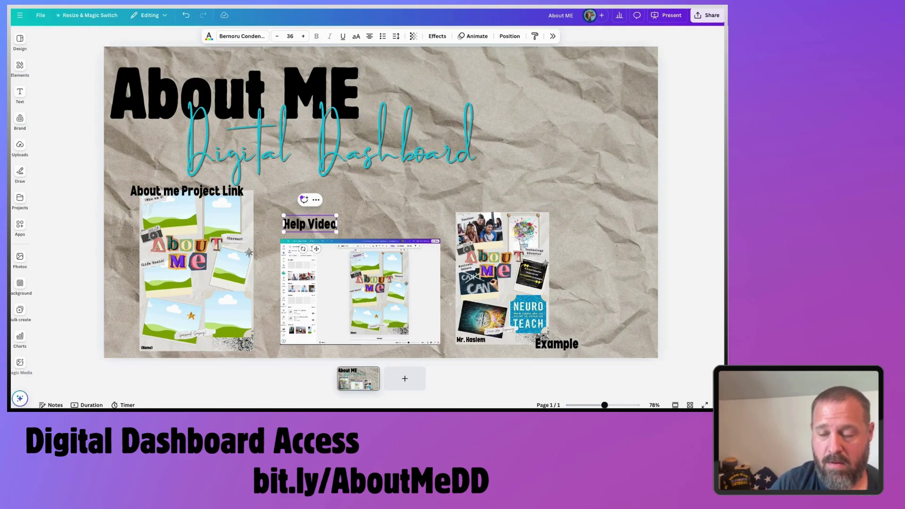
drag(322, 222, 319, 234)
click(445, 217)
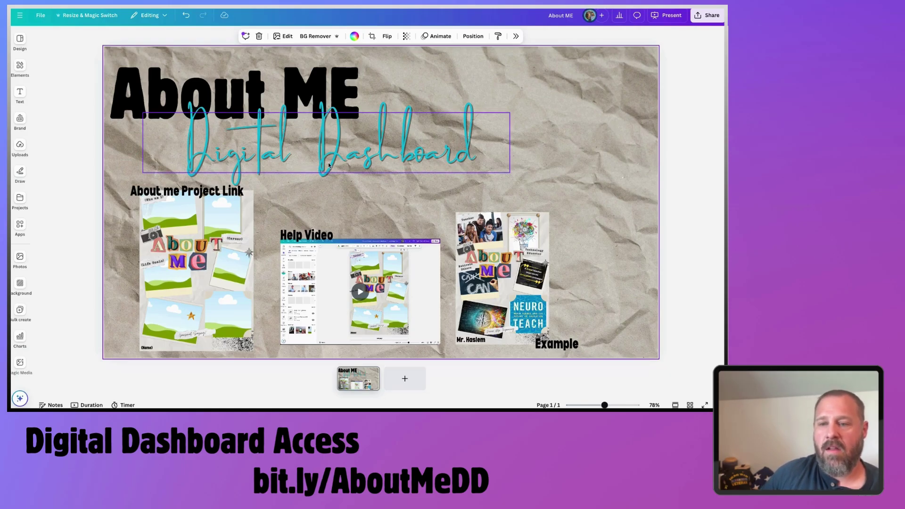
drag(226, 191, 221, 188)
click(510, 187)
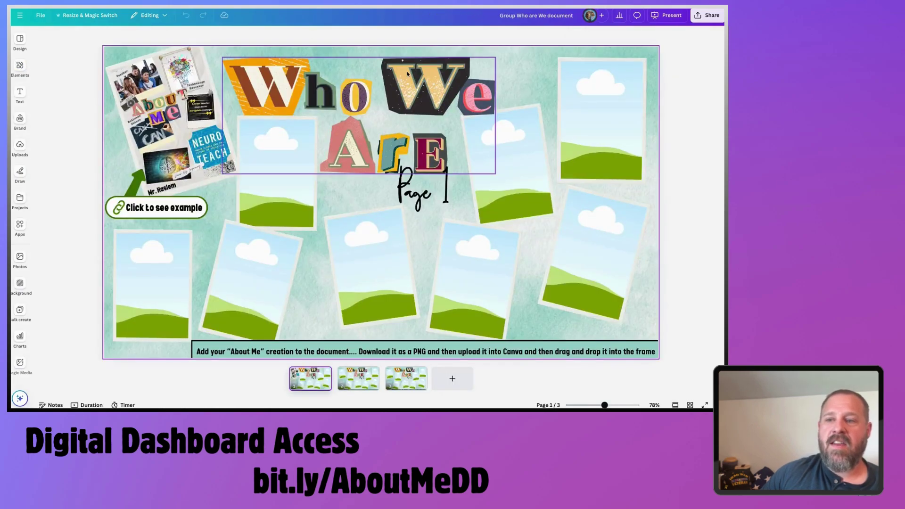
Look through pages 2 and 3 of the "Group Who are We document" and return to page 1
click(367, 380)
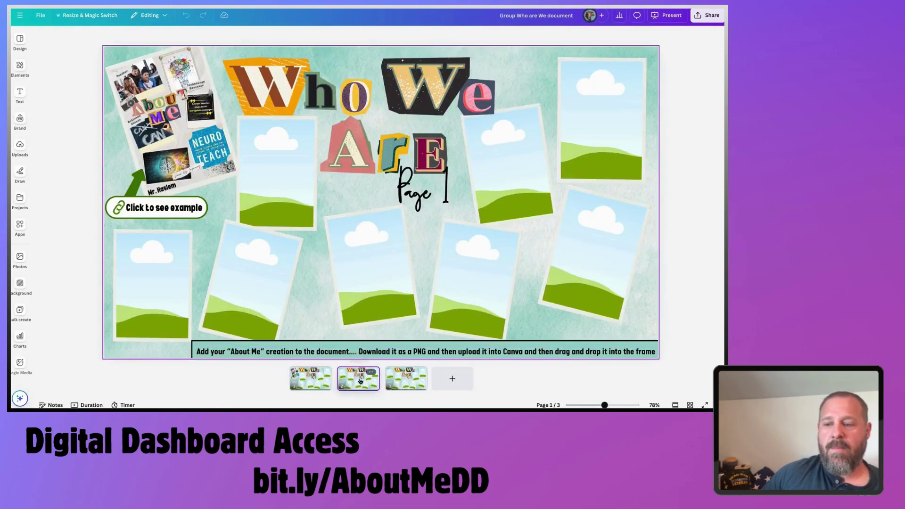
click(410, 385)
click(310, 377)
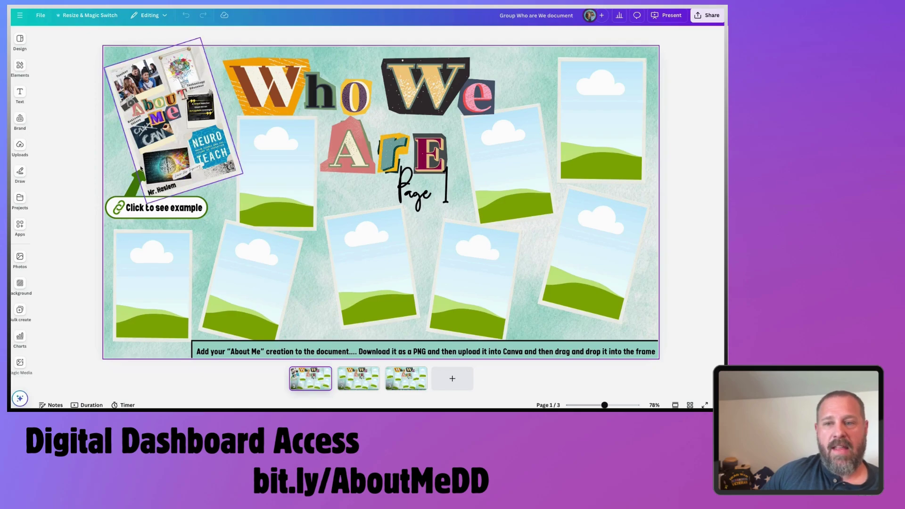
Insert the uploaded blank About Me collage on page 1 and drop it into the frame beside the example collage
click(19, 146)
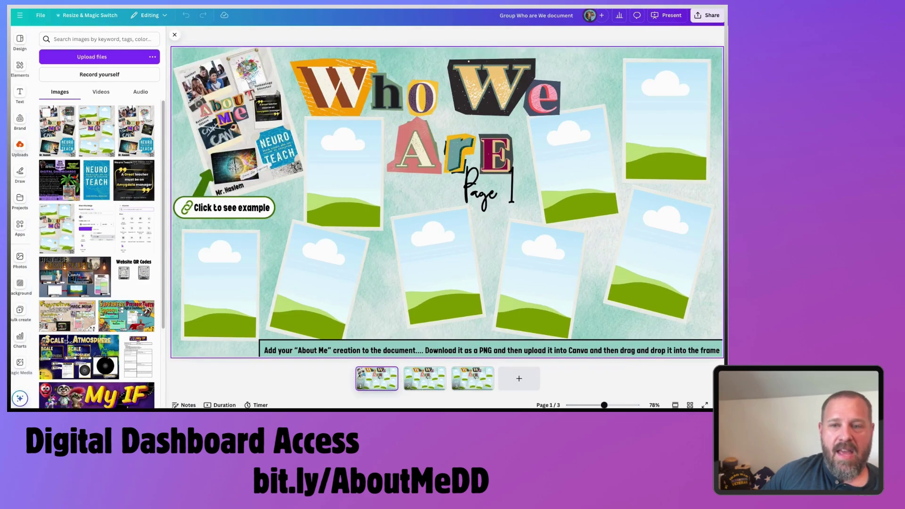
click(95, 146)
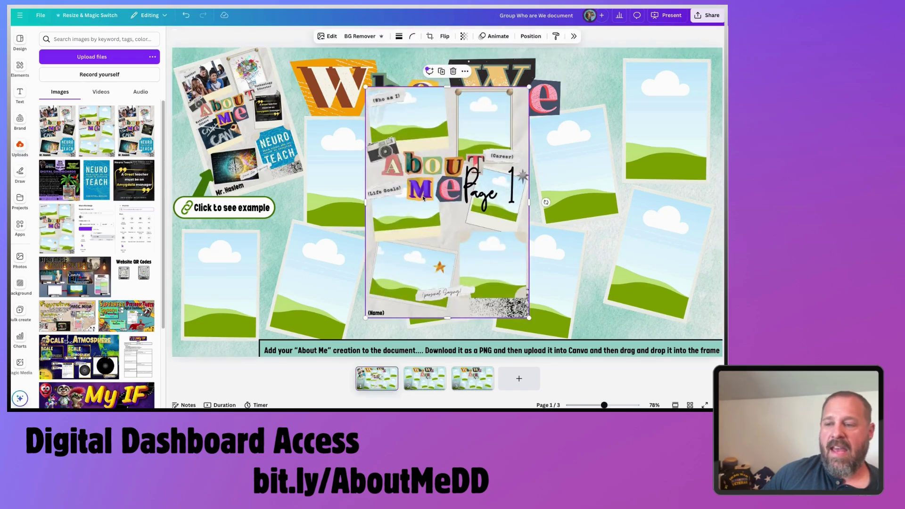
drag(423, 199, 355, 184)
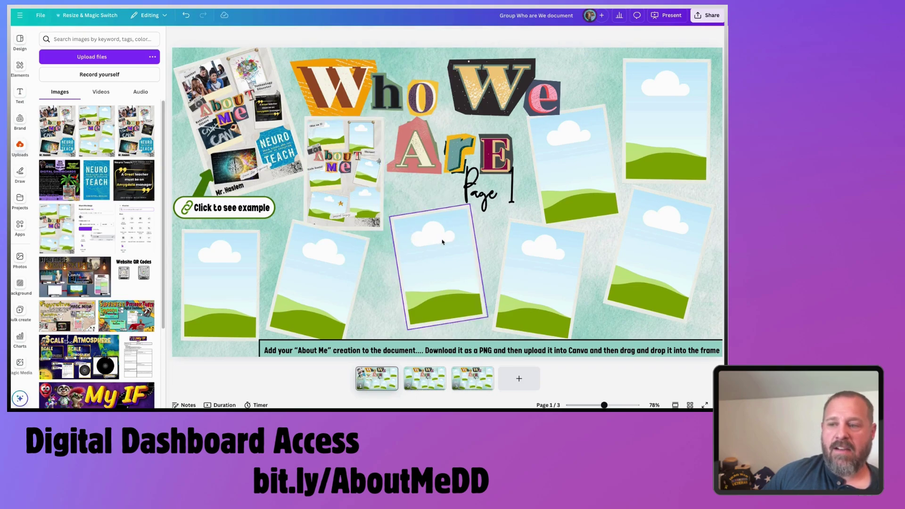
click(494, 242)
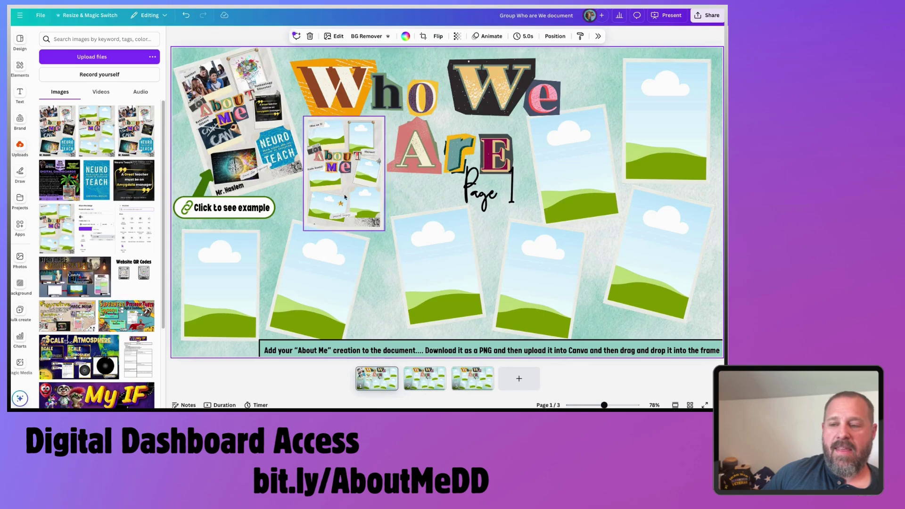
Look over pages 2 and 3 of the group document, then return to page 1
click(424, 385)
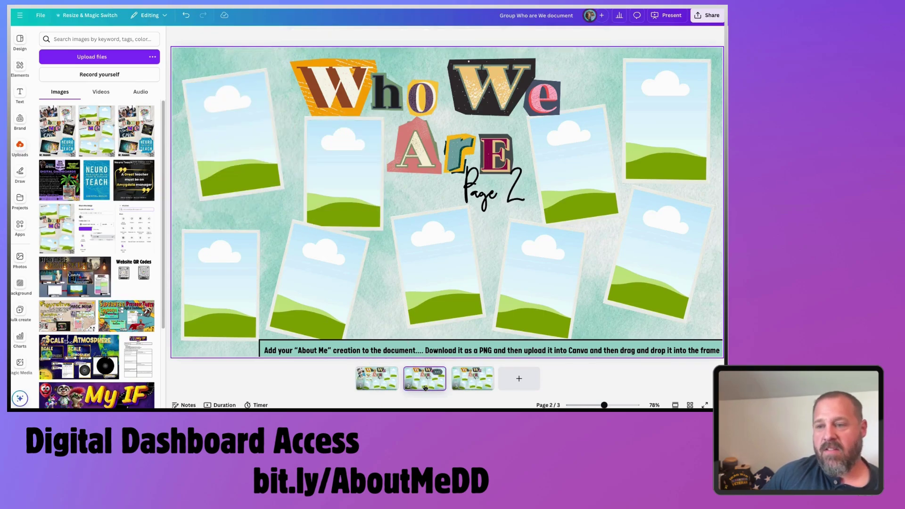
click(469, 384)
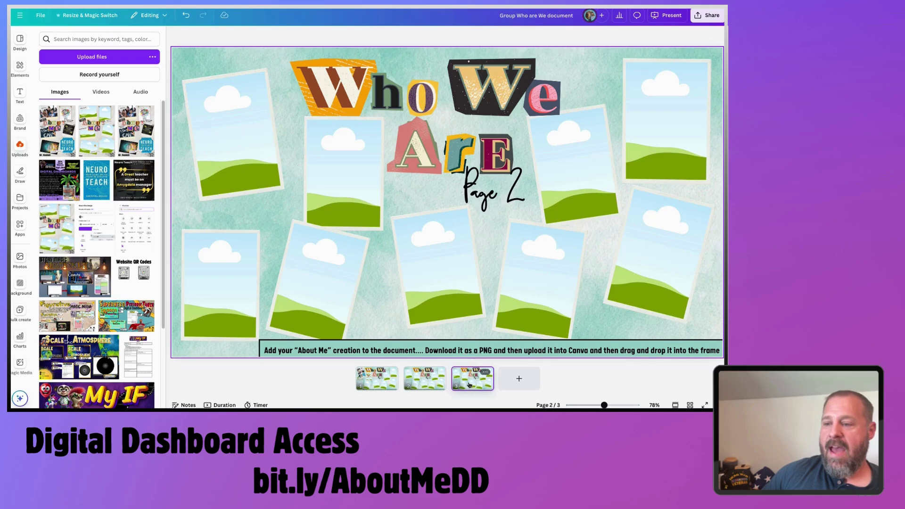
click(377, 383)
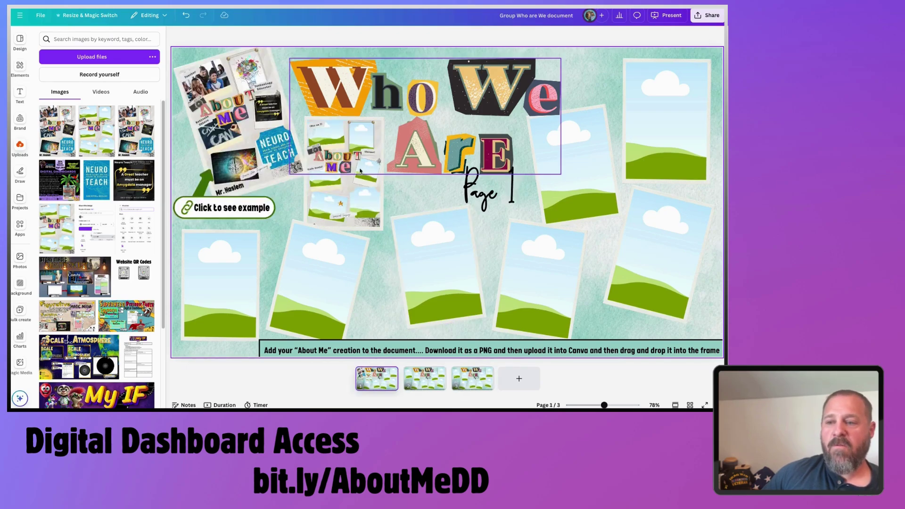
Detach the blank About Me collage from its frame on page 1 and delete the detached image
click(357, 196)
click(357, 196)
right_click(357, 196)
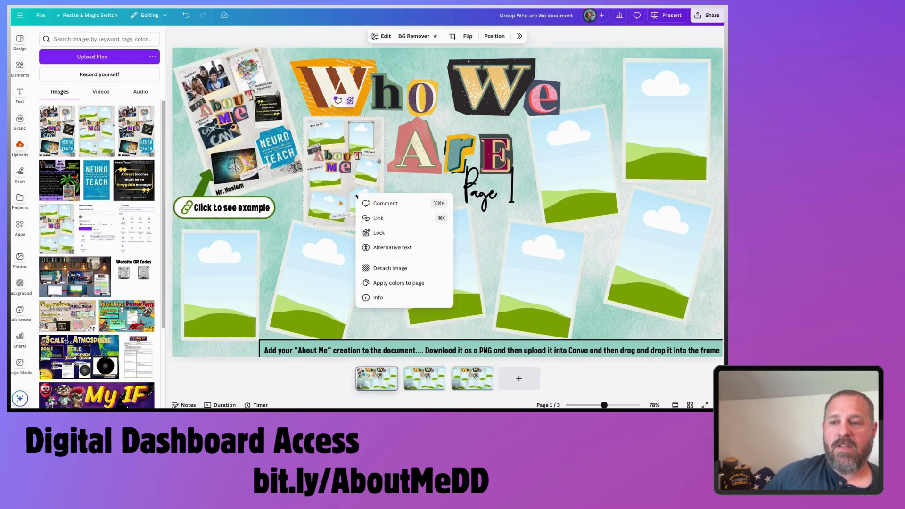
click(389, 268)
click(453, 63)
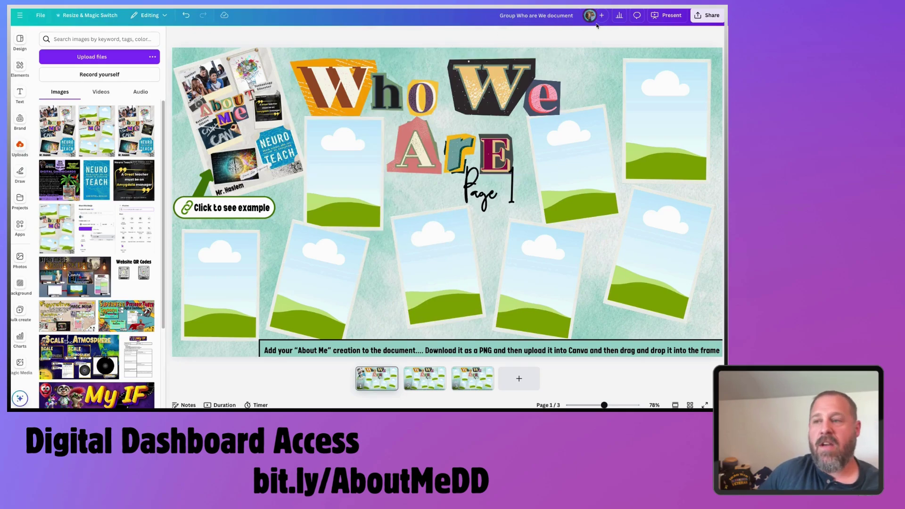
Set the group document's collaboration link to "Anyone with the link" with "Can edit" access and copy the link
click(705, 16)
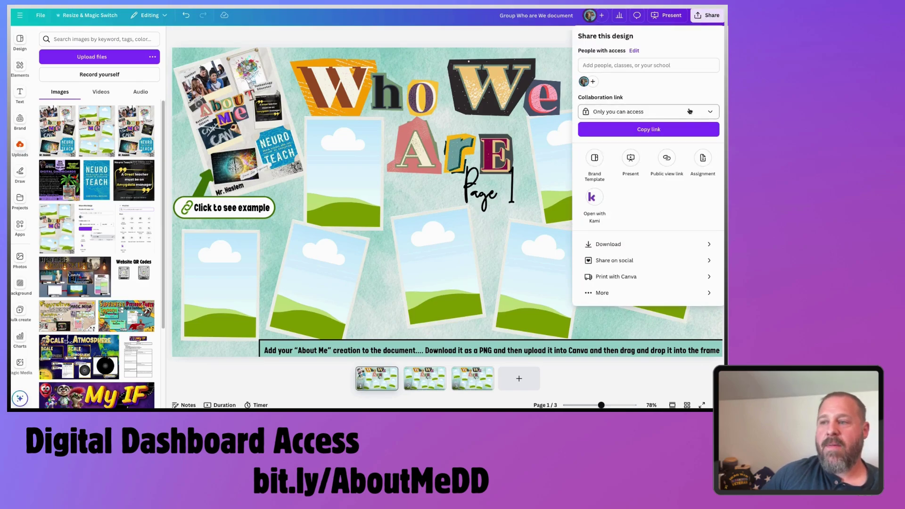
click(689, 111)
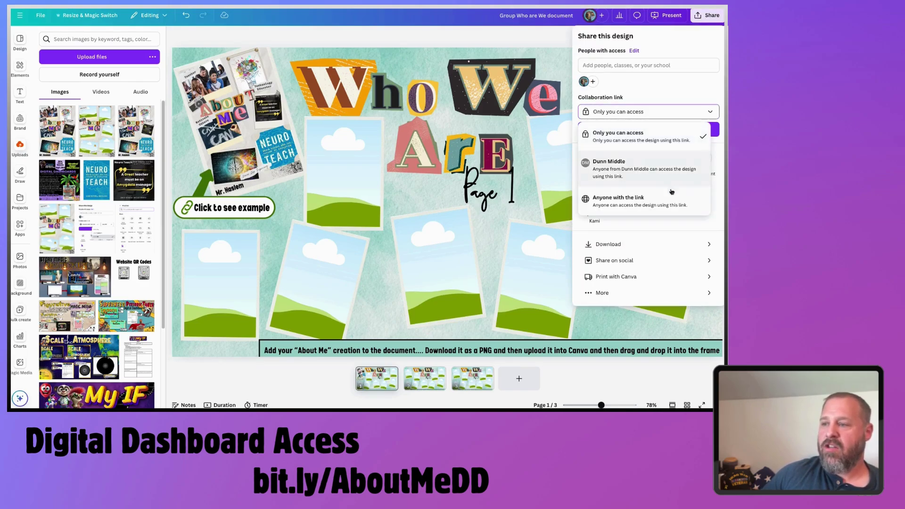
click(669, 203)
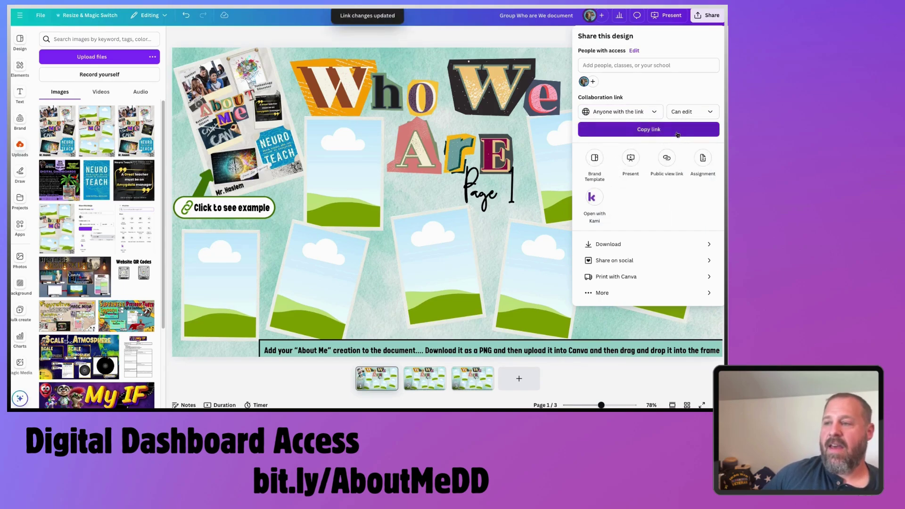
click(678, 134)
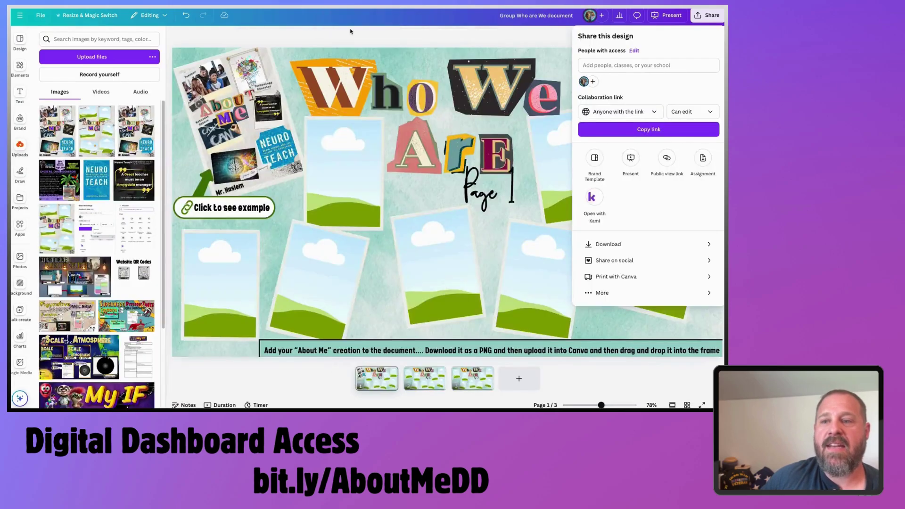
click(529, 42)
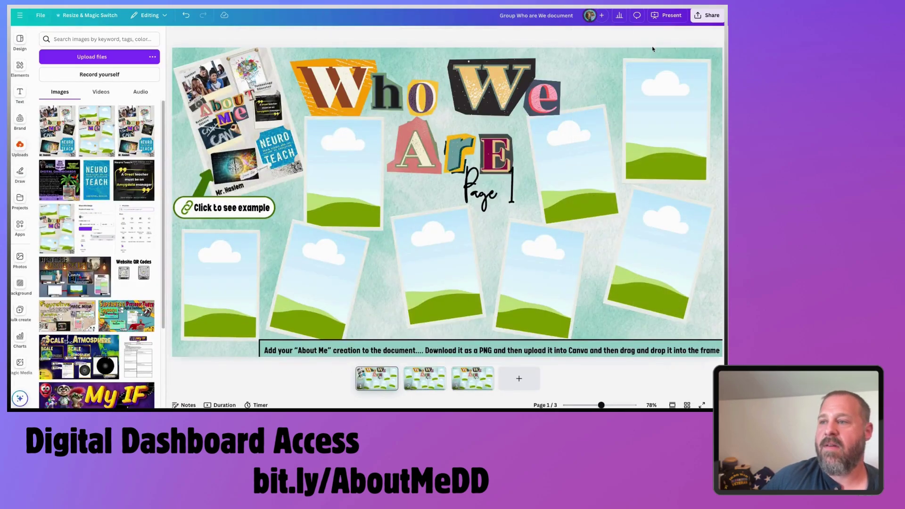
Download only the current page, page 1, of the group document as a PNG
click(706, 16)
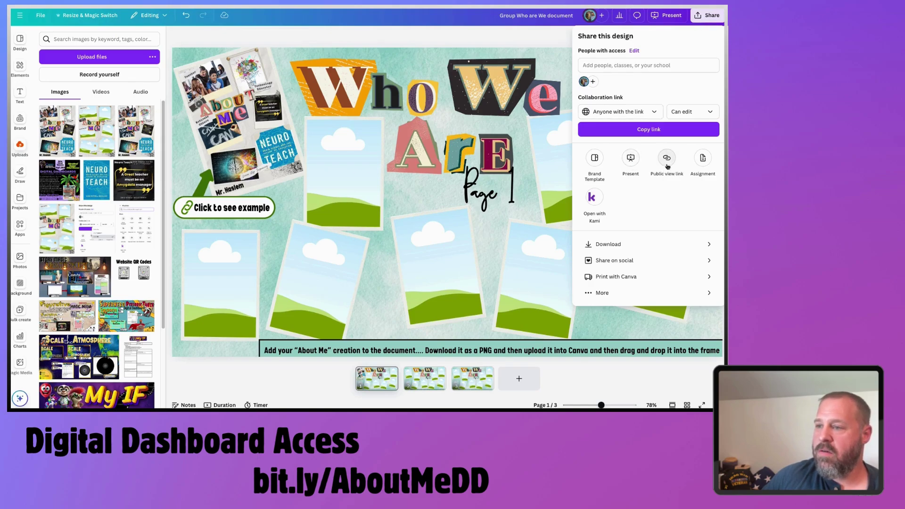
click(669, 245)
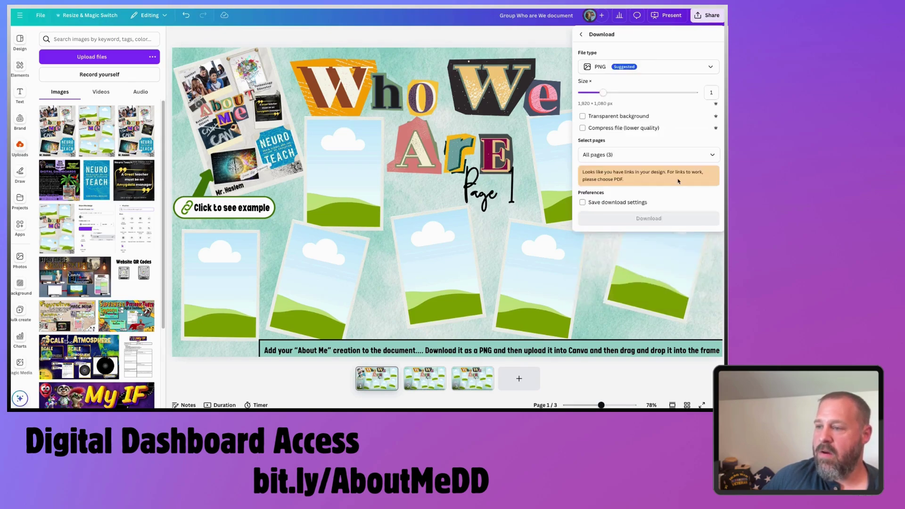
click(711, 155)
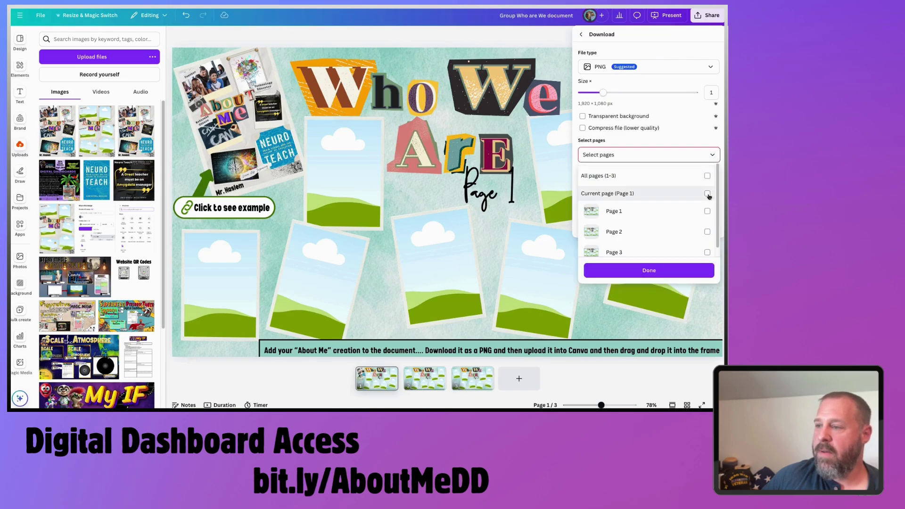
click(707, 194)
click(682, 276)
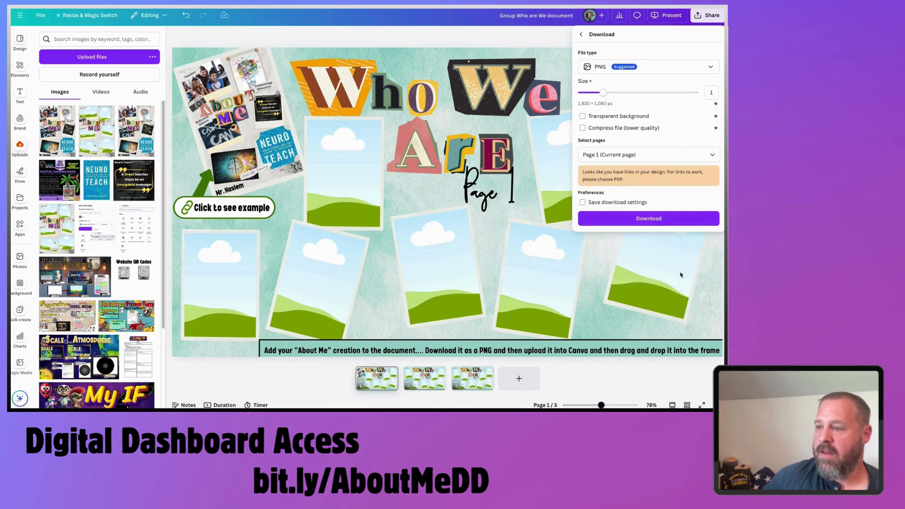
click(655, 223)
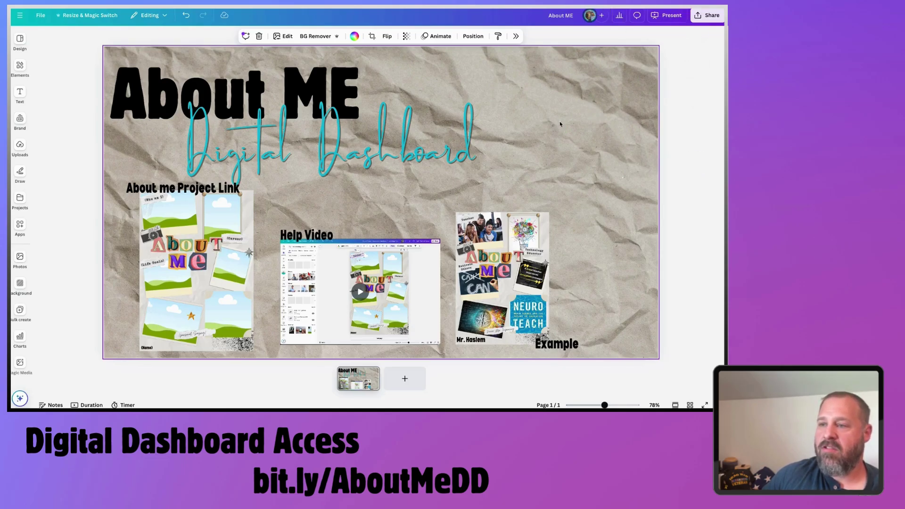
Paste the Who We Are page image into the About ME dashboard, shrink it, and place it below the example collage moved to the upper-right corner
key(super+v)
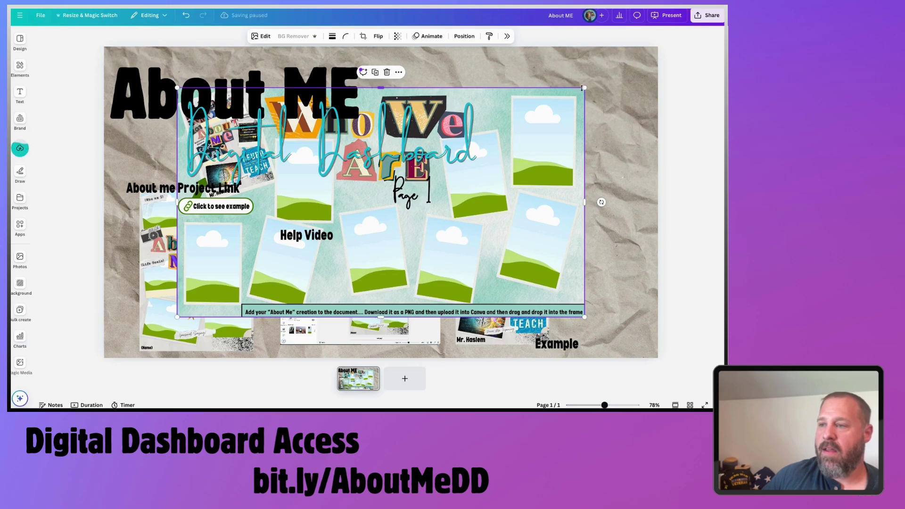
drag(584, 88, 600, 213)
drag(620, 360, 562, 160)
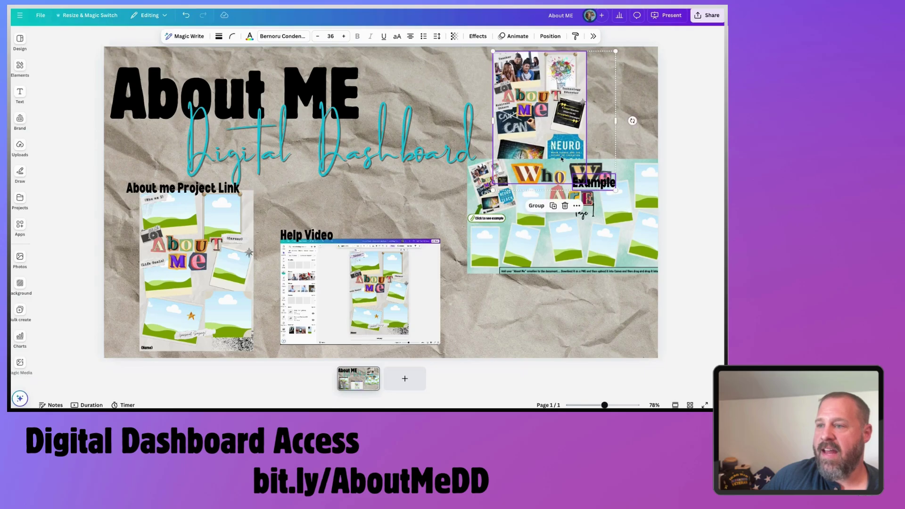
drag(579, 234, 560, 283)
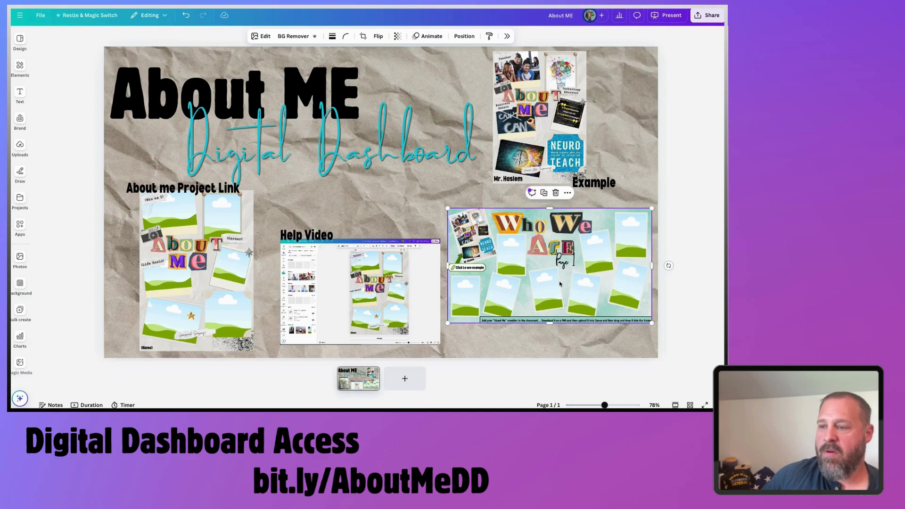
Link the Who We Are image on the dashboard to the copied collaboration link of the group document
click(568, 193)
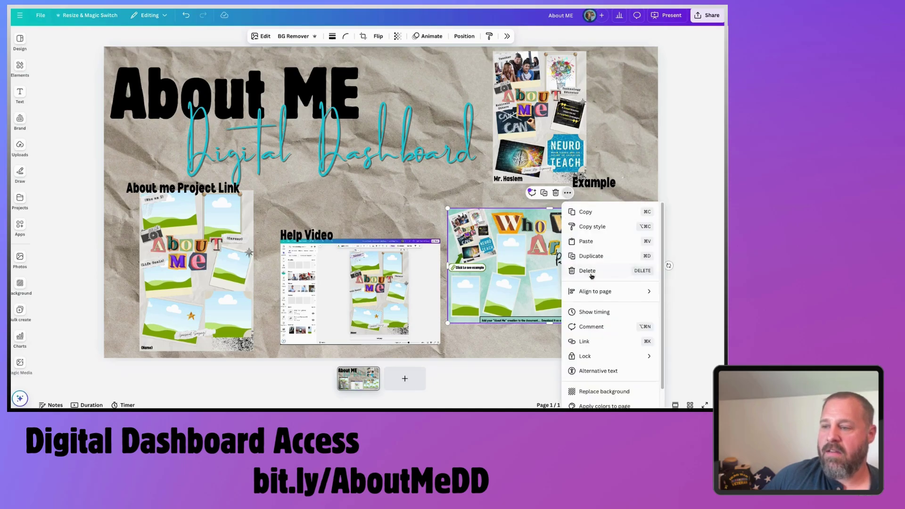
click(585, 341)
click(580, 279)
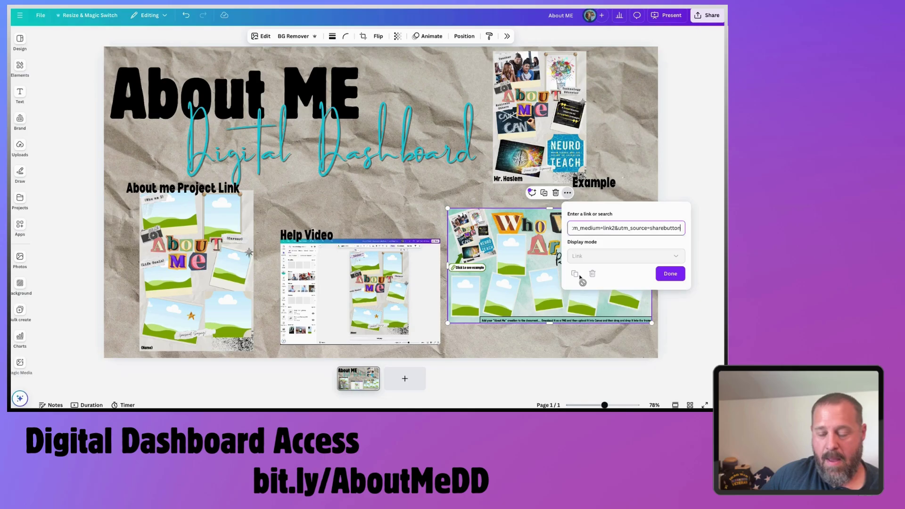
click(703, 275)
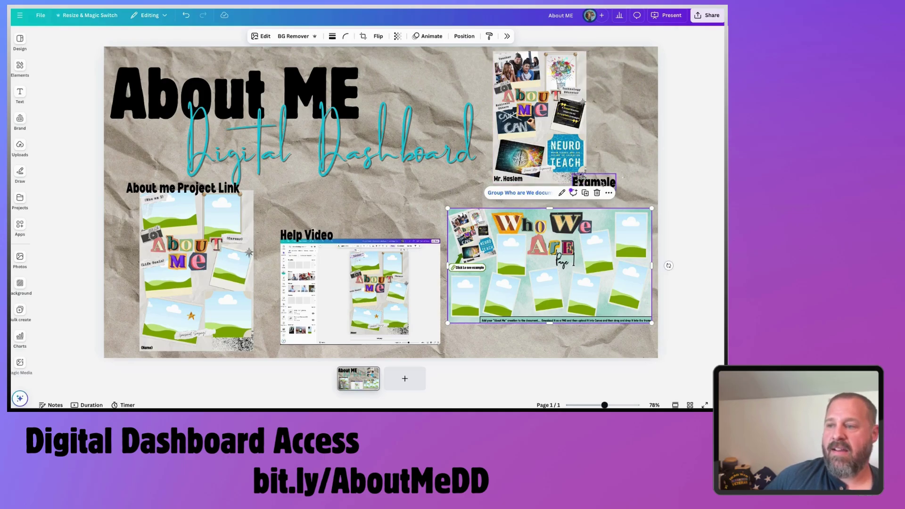
Duplicate the "Example" label beneath the Who We Are image and change the copy to "Turn in Link.... Show off your work"
drag(587, 182, 535, 334)
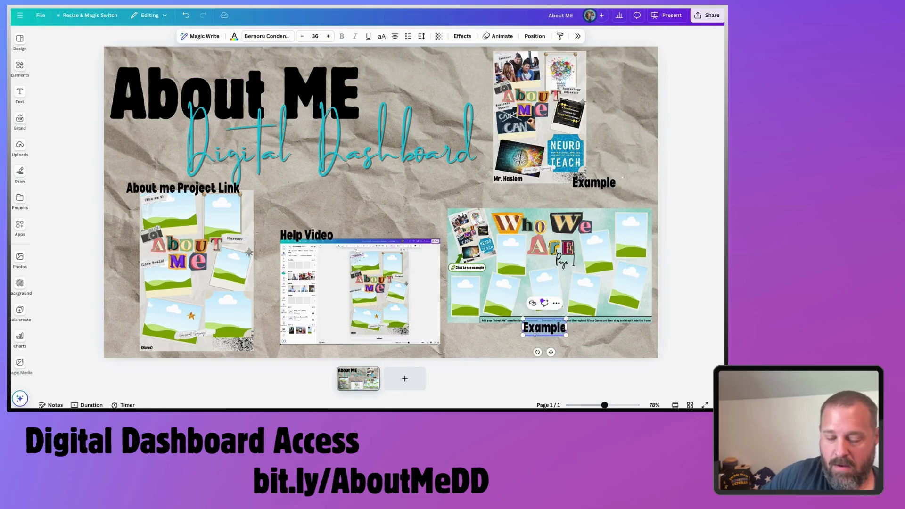
text(Turn in L)
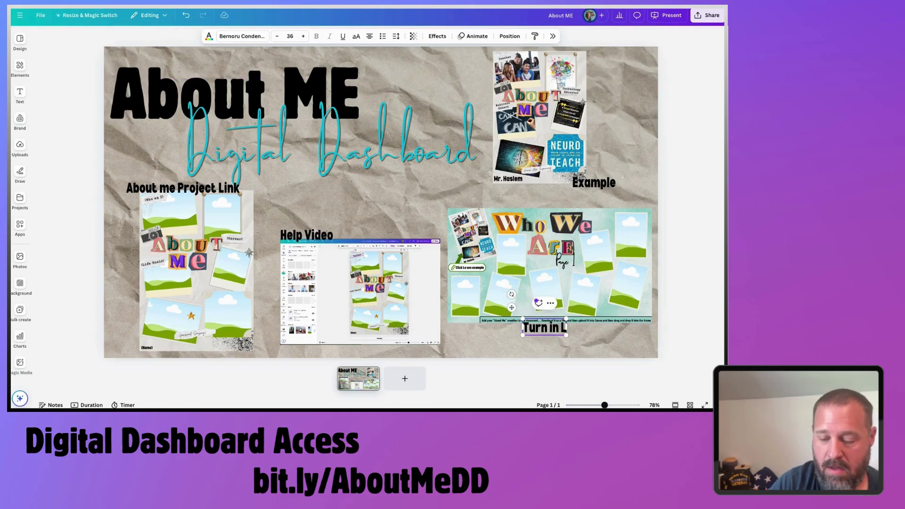
text(ink...)
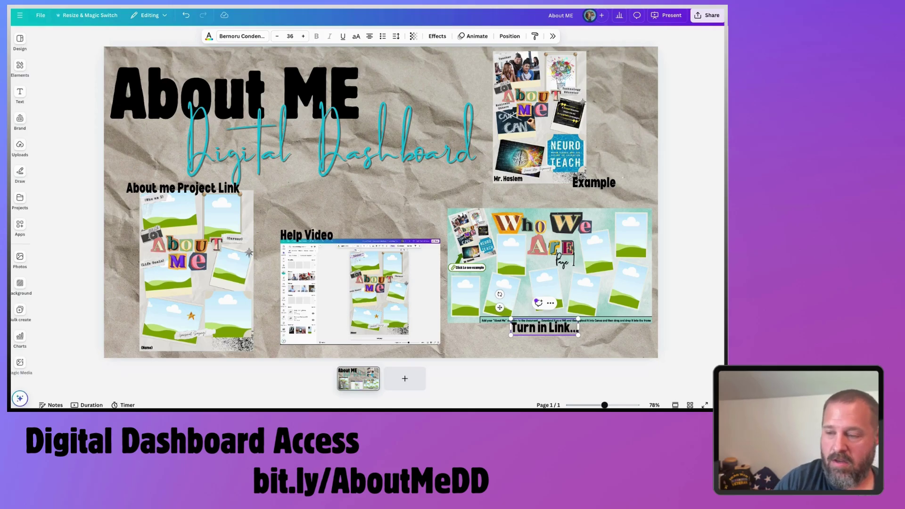
text(. Show aff your work)
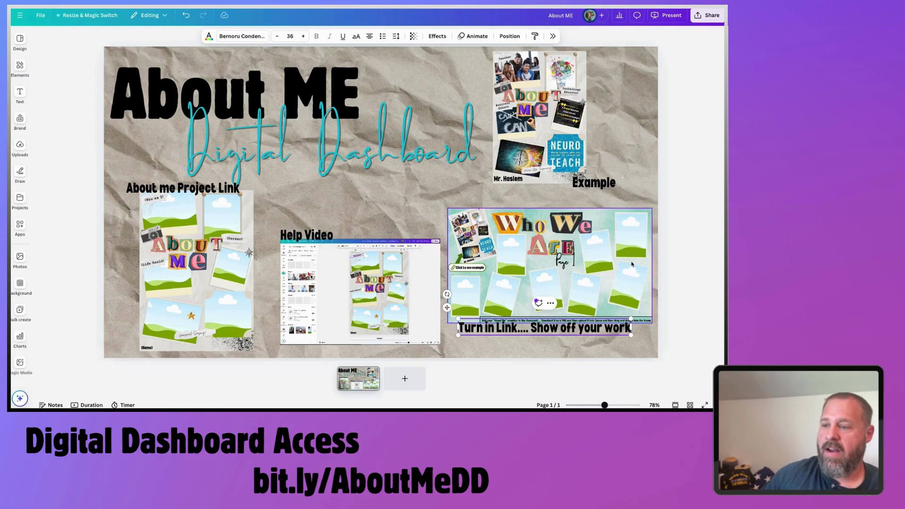
click(688, 238)
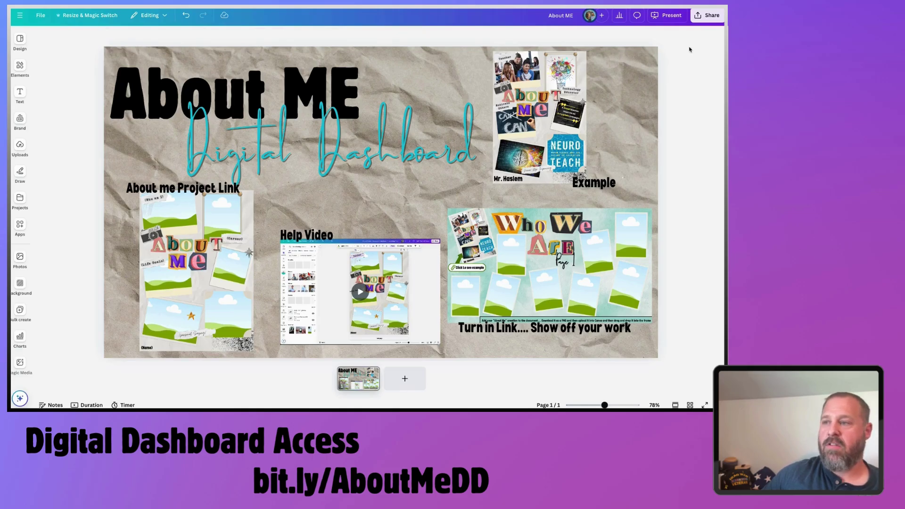
Create and copy a public view link for the About ME dashboard, and open a new browser tab
click(701, 20)
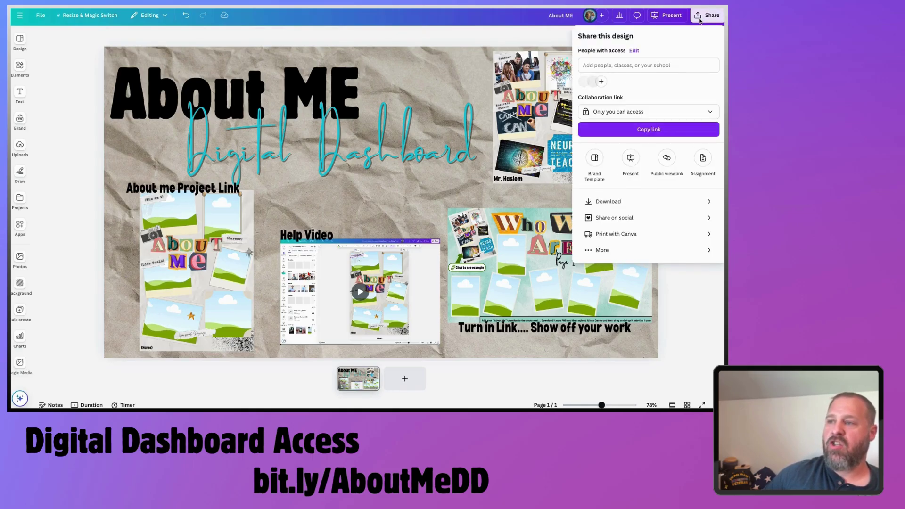
click(666, 160)
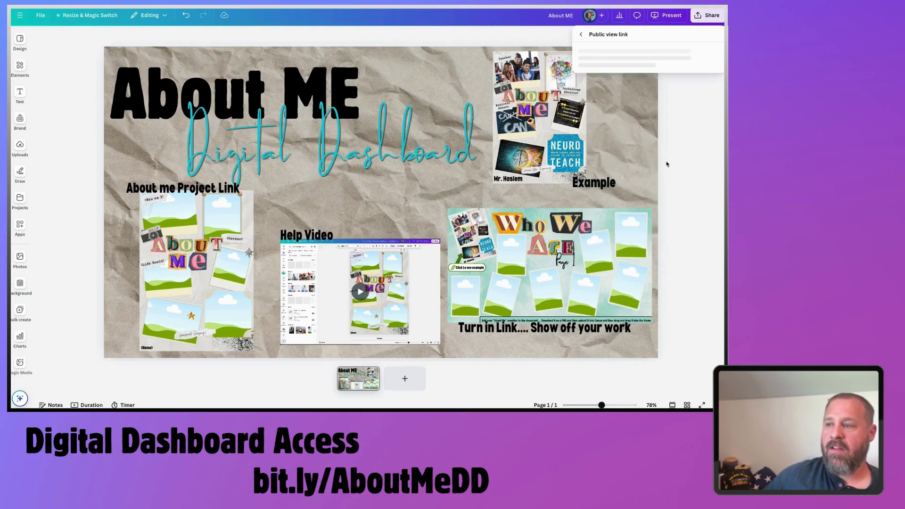
click(644, 180)
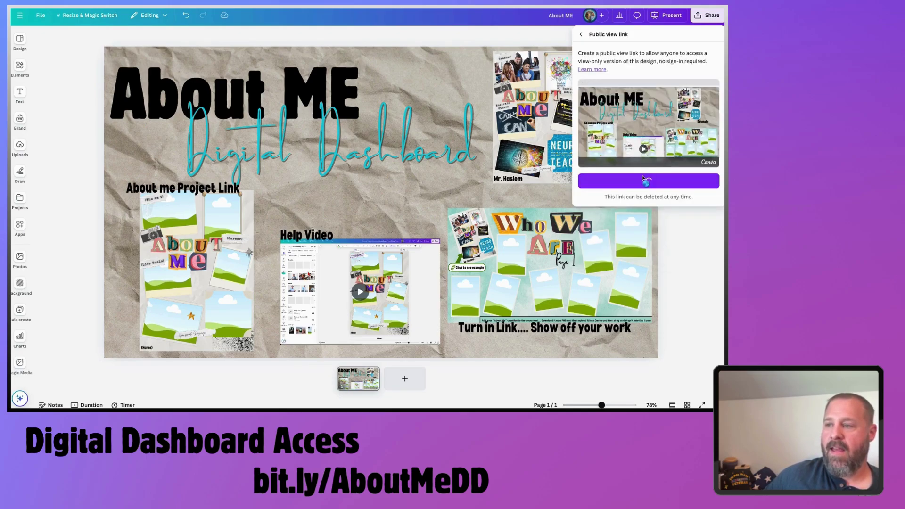
click(703, 175)
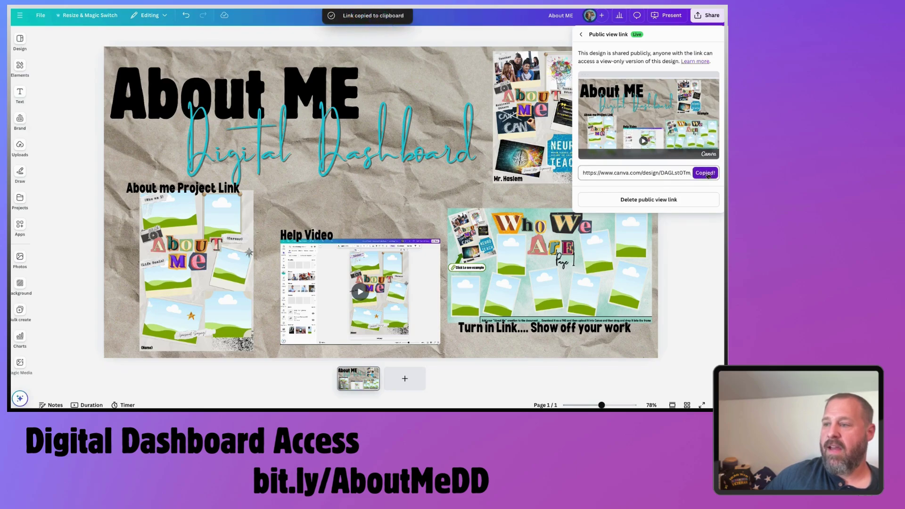
key(super+t)
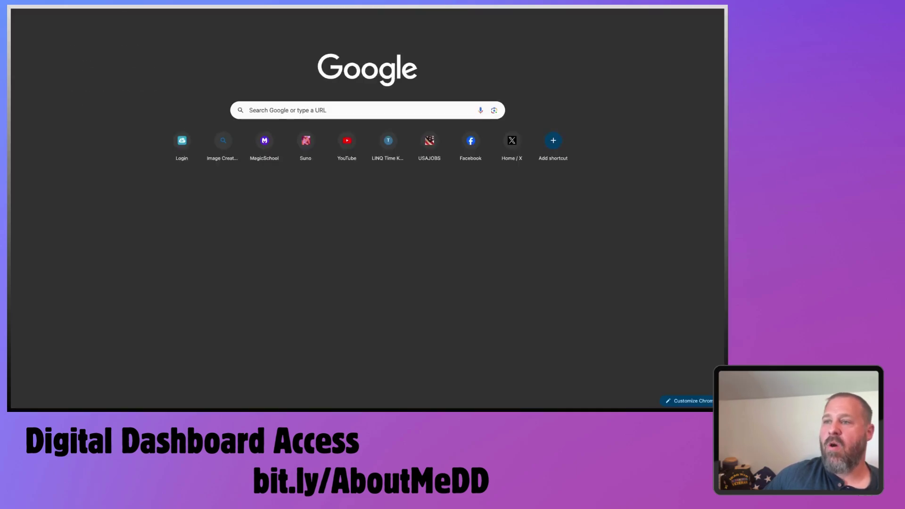
Open the copied public view link of the About ME dashboard in the new browser tab
key(super+v)
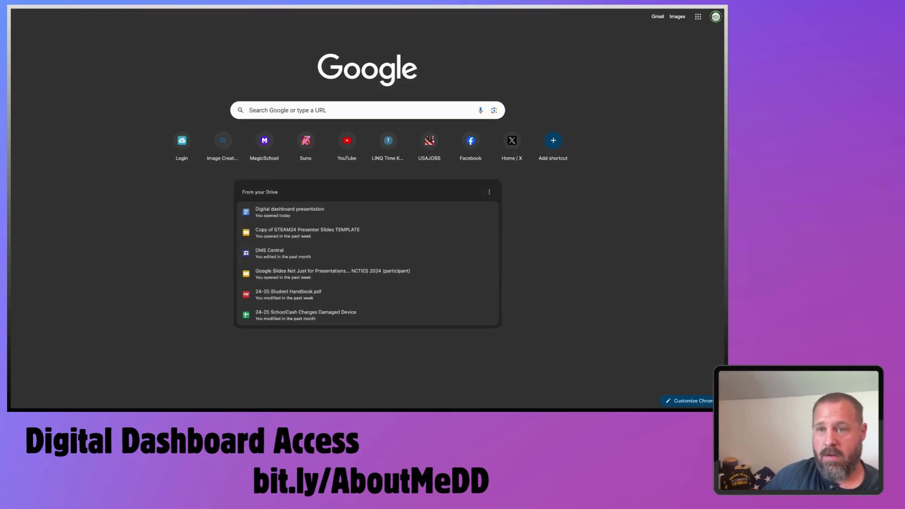
key(Return)
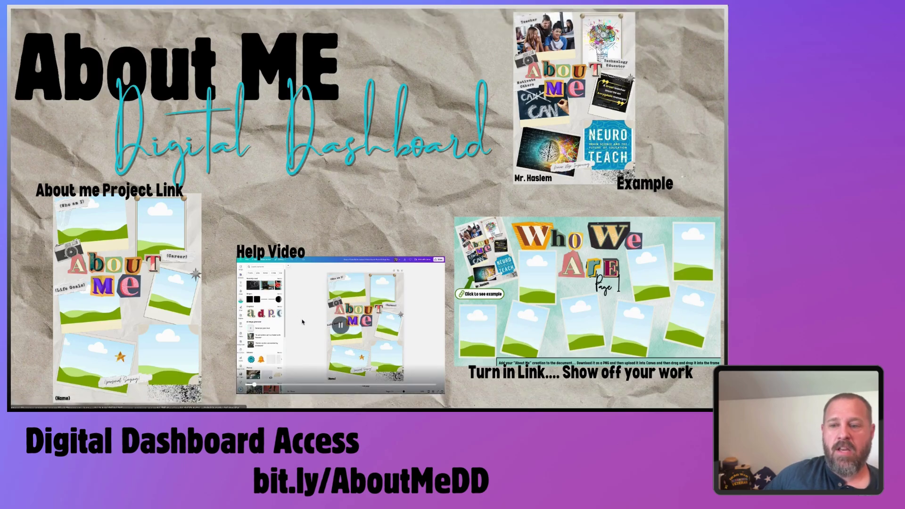
mouse_move(342, 325)
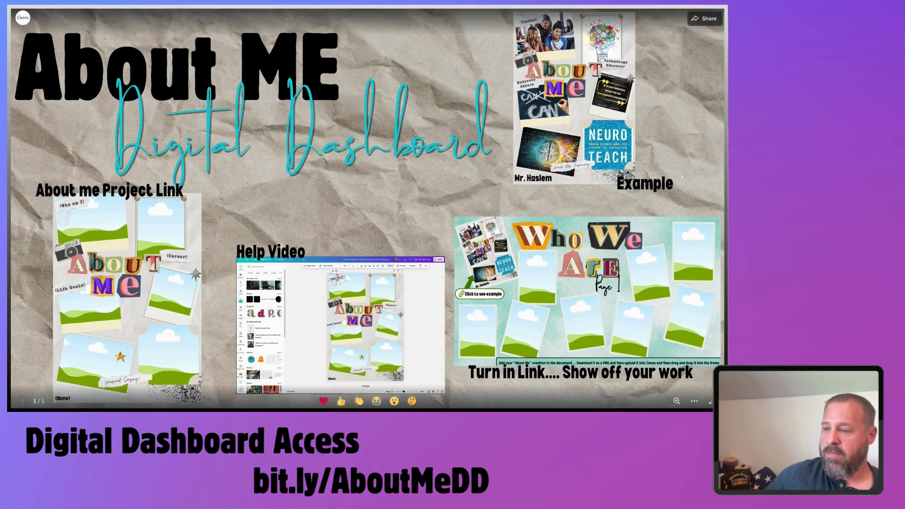
Magnify the published dashboard to 250% to inspect the help video, and return the zoom to 100%
click(678, 401)
drag(564, 382, 588, 382)
scroll(491, 253, down, 1)
scroll(491, 253, down, 4)
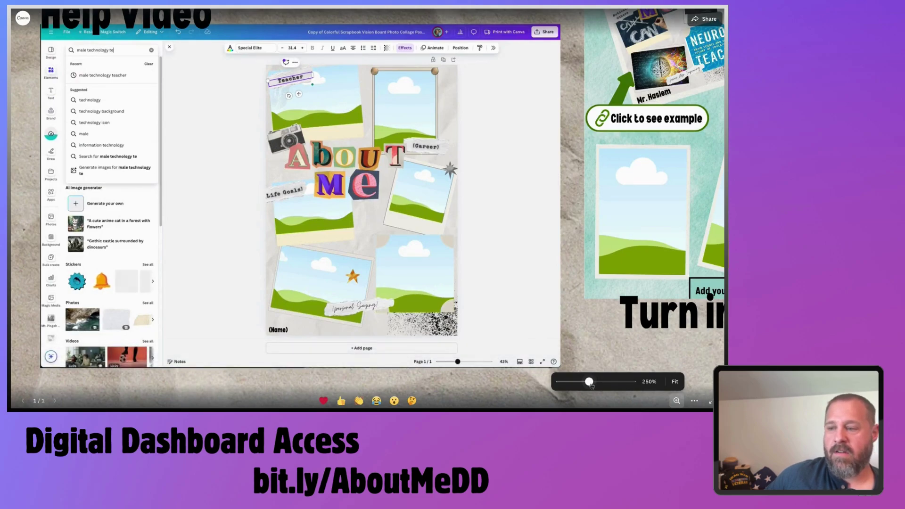
drag(589, 382, 560, 382)
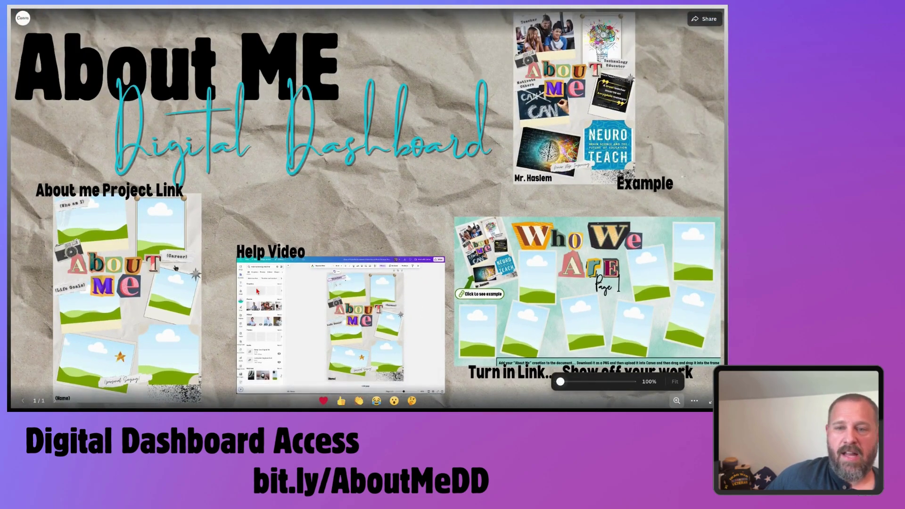
Test the About me Project Link by using the template for a new design, reviewing its instructions page and closing it
click(144, 267)
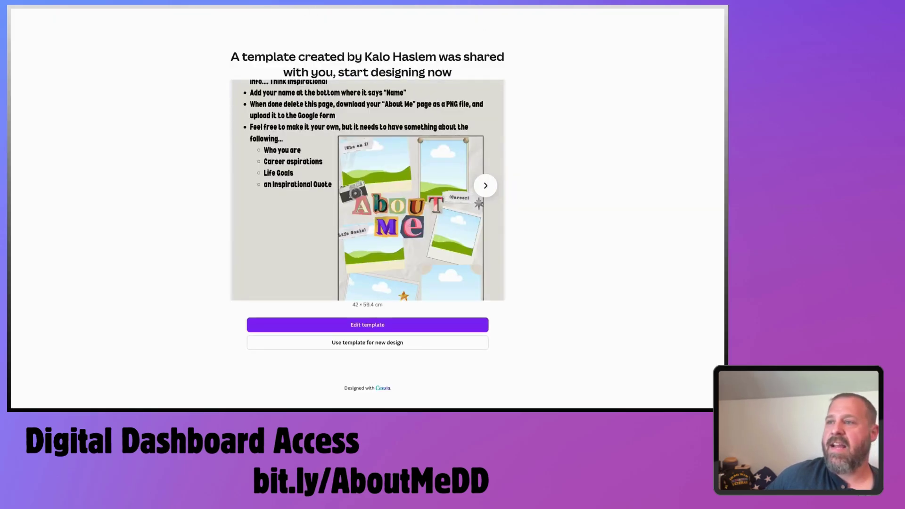
click(408, 344)
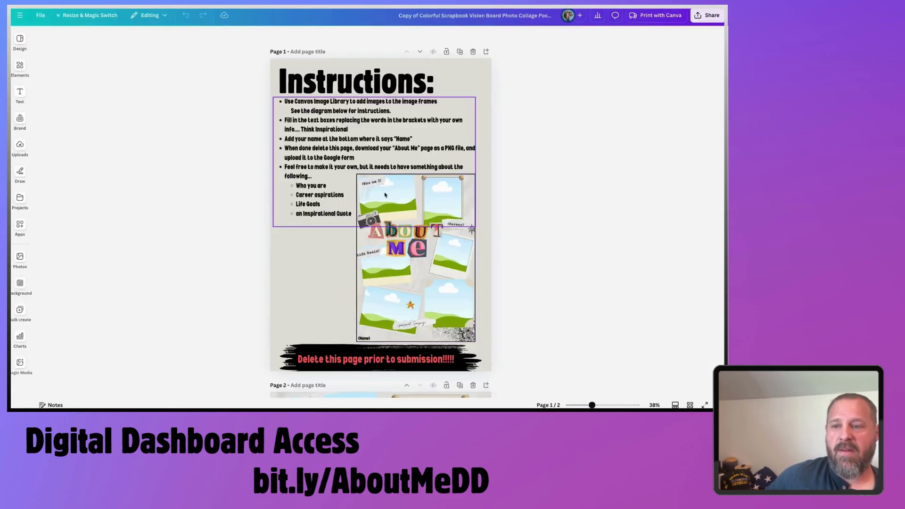
scroll(445, 206, down, 3)
scroll(368, 330, up, 3)
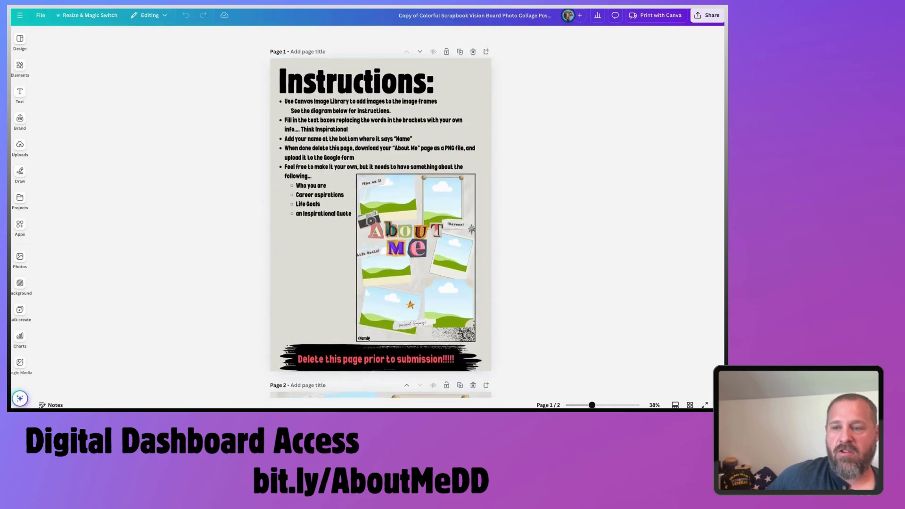
key(ctrl+w)
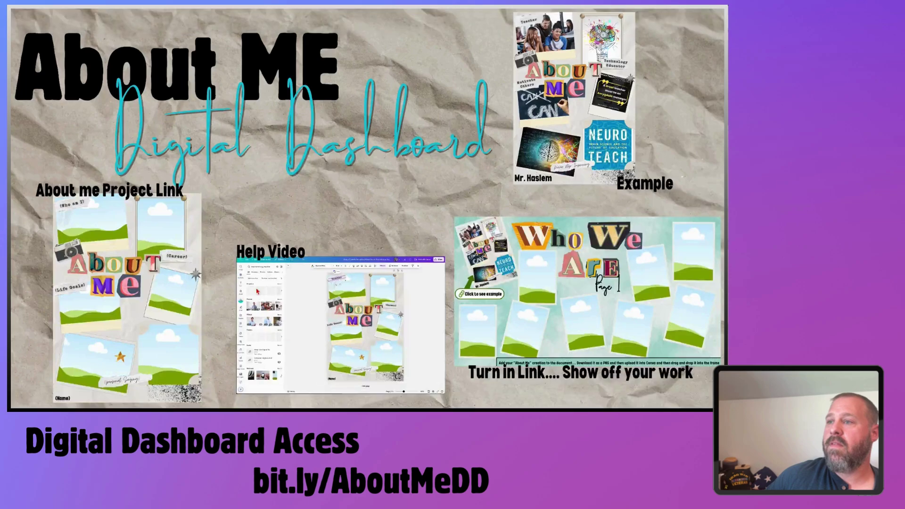
Test the dashboard's example collage link, close the collage, and open the group document through the Who We Are image
click(572, 131)
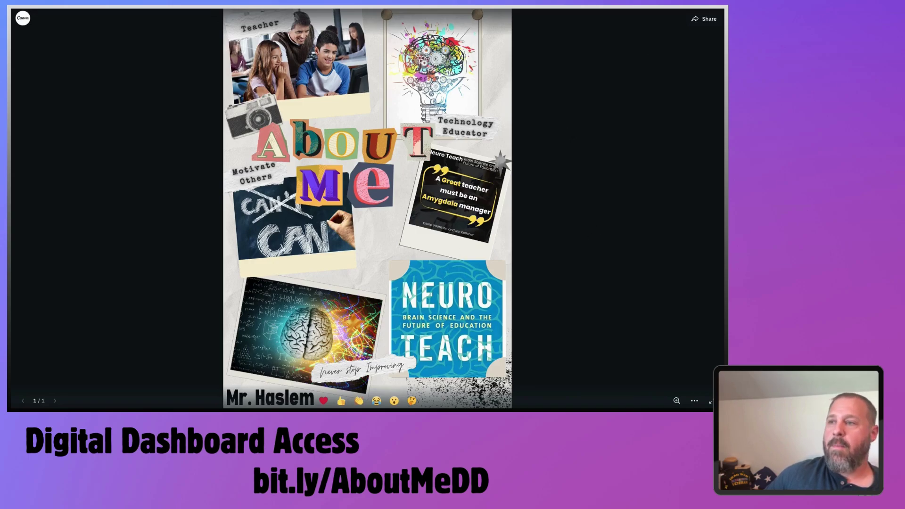
key(ctrl+w)
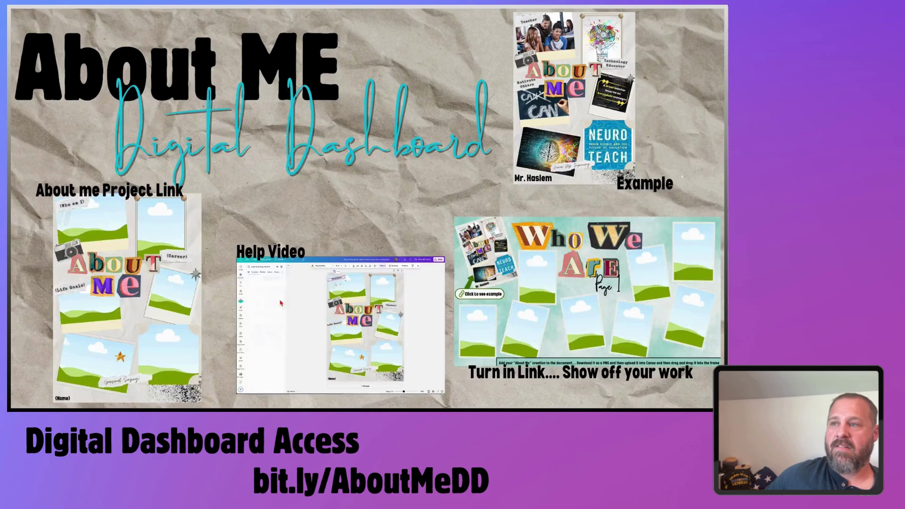
click(577, 284)
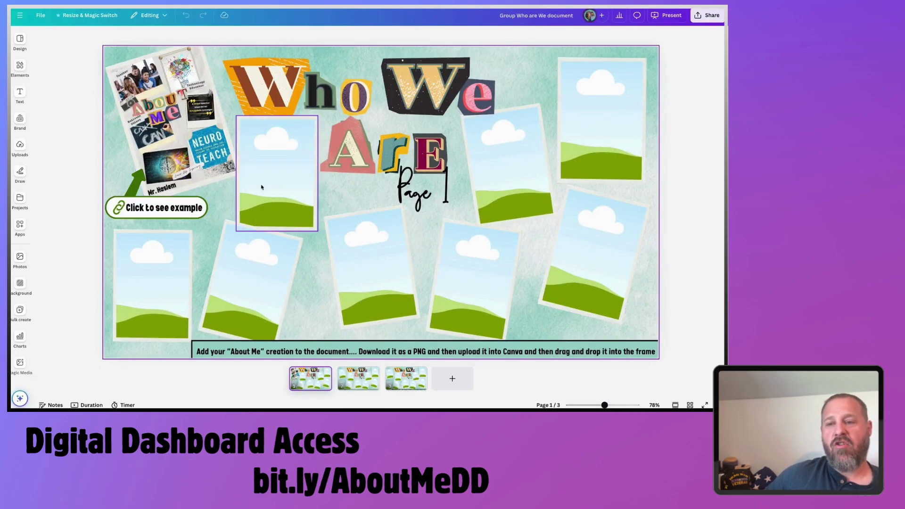
Try filling the lower-right frame on Page 1 with the uploaded About Me template image, and detach and delete that image
click(19, 148)
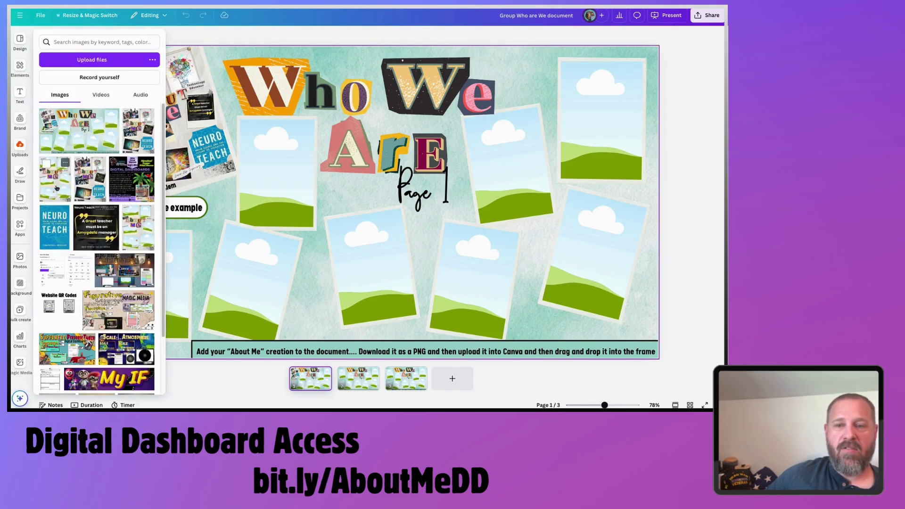
drag(56, 188, 597, 226)
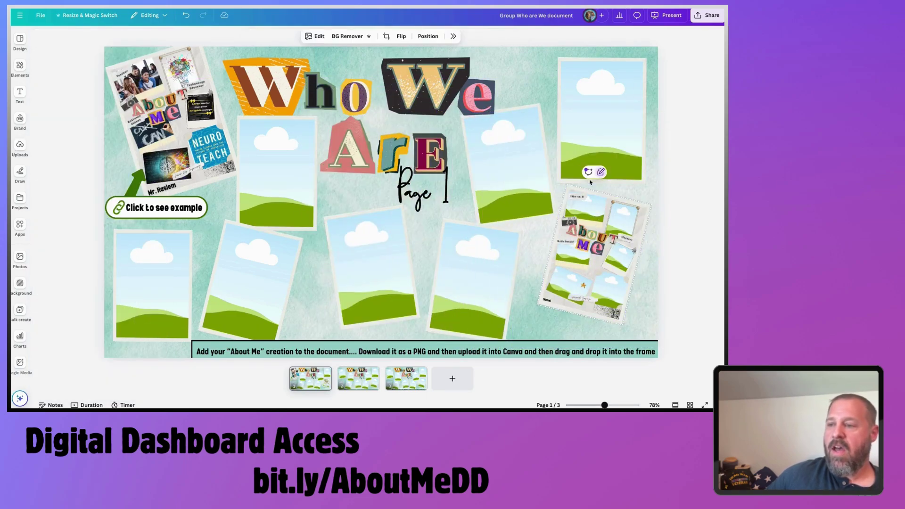
right_click(593, 246)
click(613, 322)
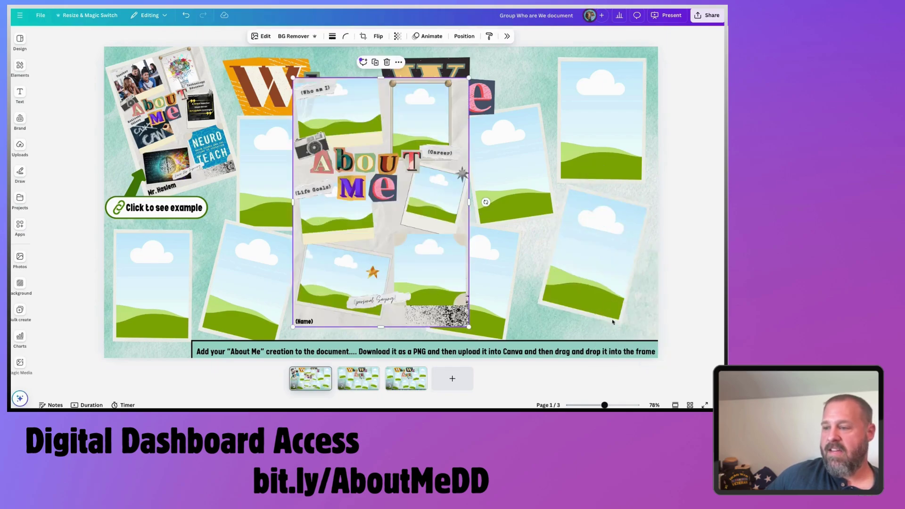
key(Delete)
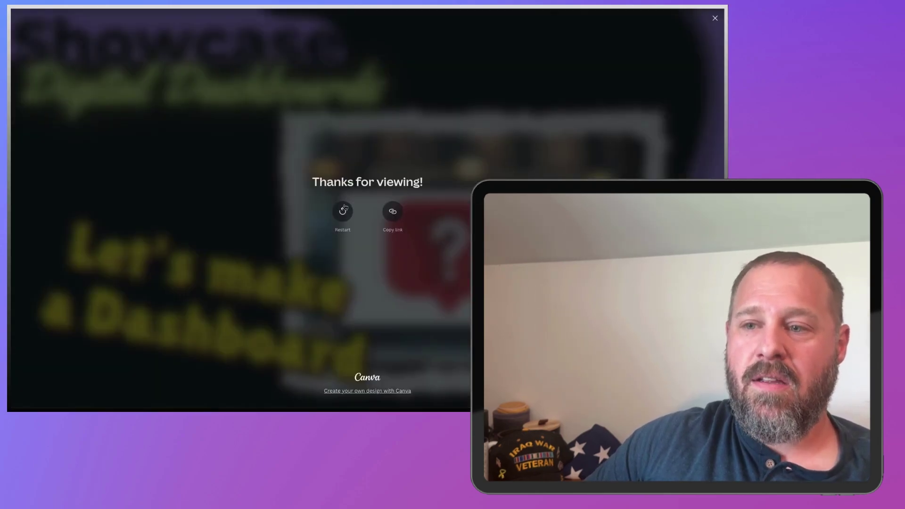
Restart the Digital Dashboards presentation from its title slide
click(344, 211)
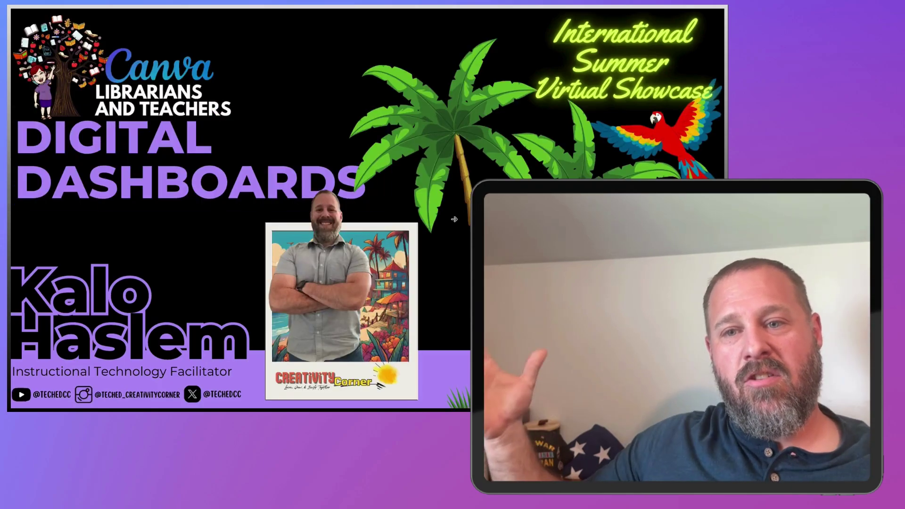